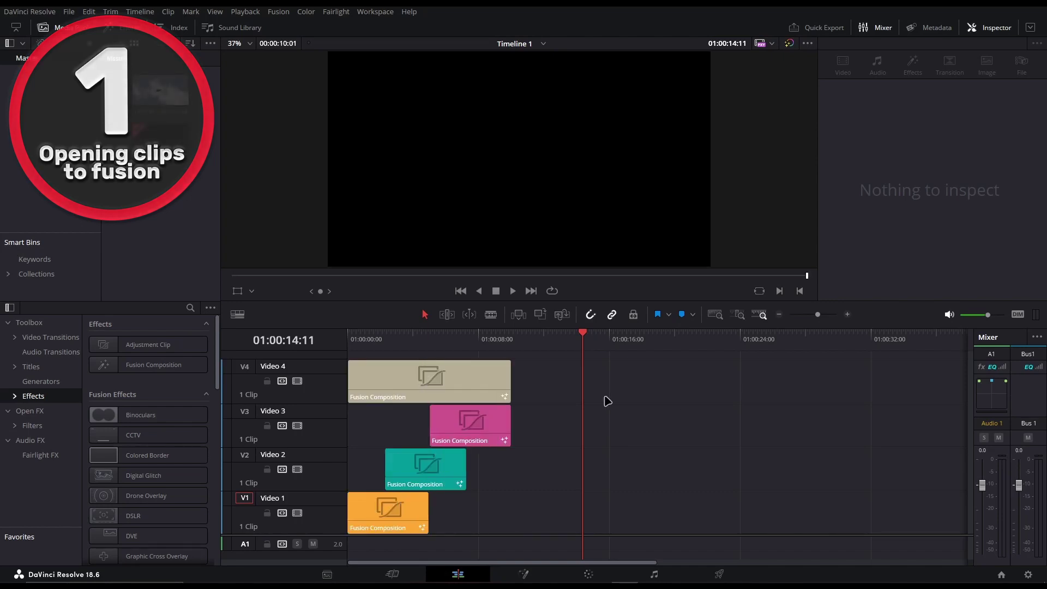
# Jump to the start of Timeline 1 and play back the Overlay Text over the coloured clips.
pyautogui.press('Home')
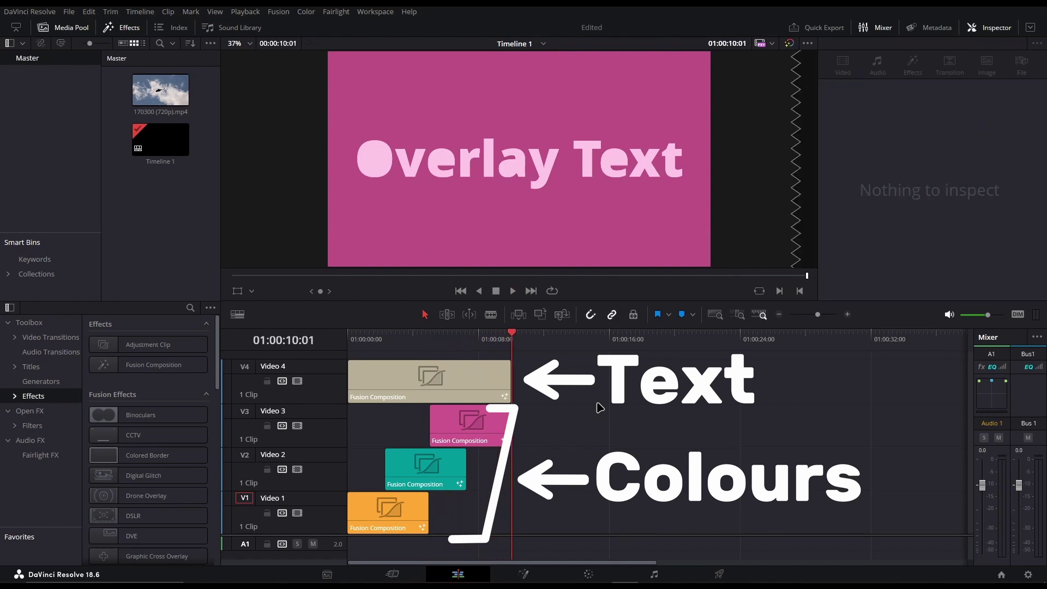
# At 01:00:01:00, select the orange V1 clip, confirm Fusion shows the Overlay Text nodes, and return to Edit.
pyautogui.moveTo(468, 349); pyautogui.dragTo(365, 347)
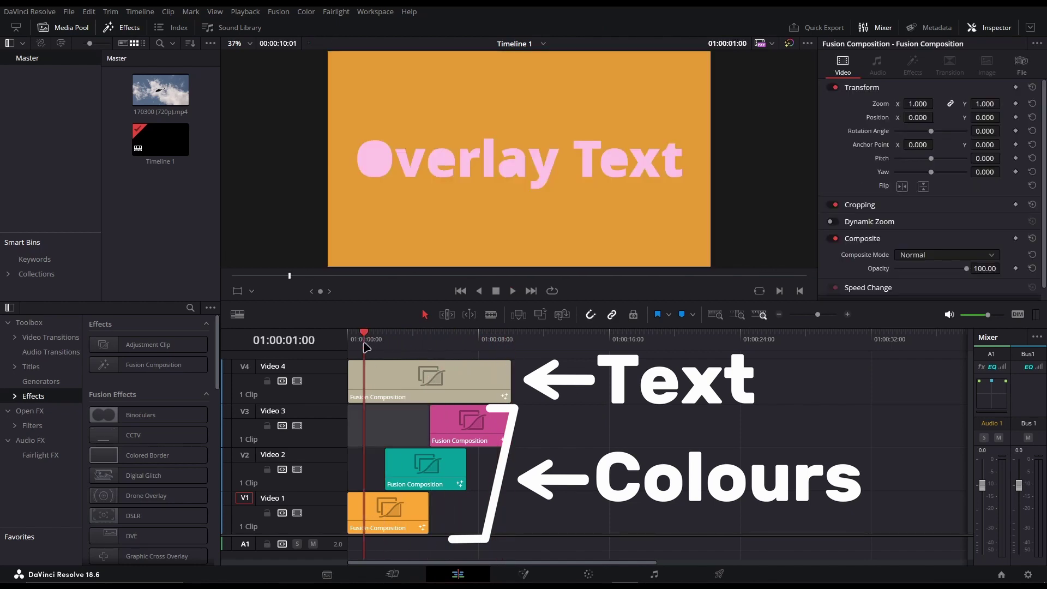
pyautogui.click(381, 504)
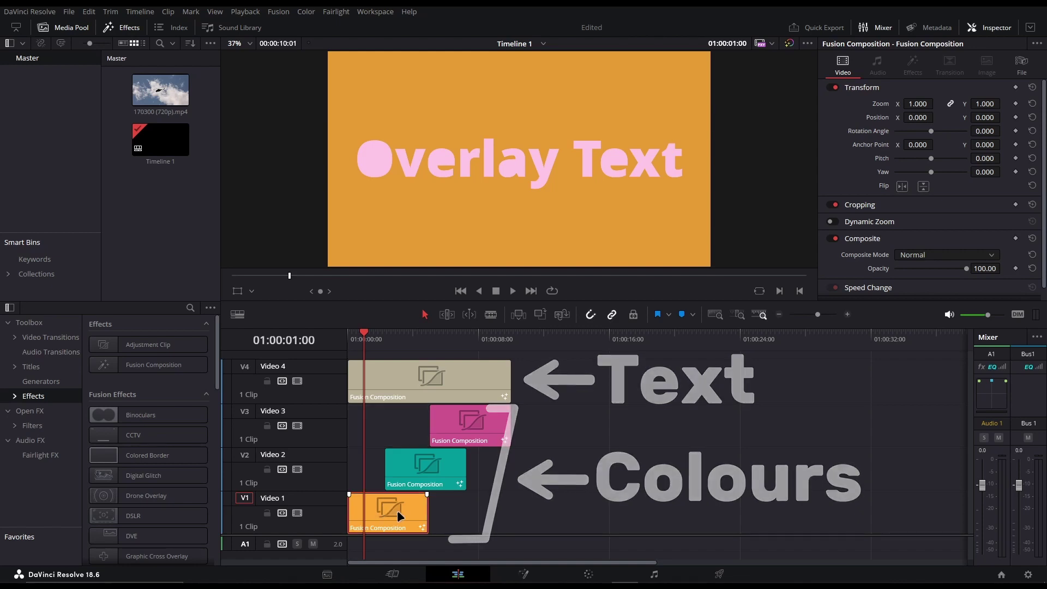
pyautogui.click(524, 574)
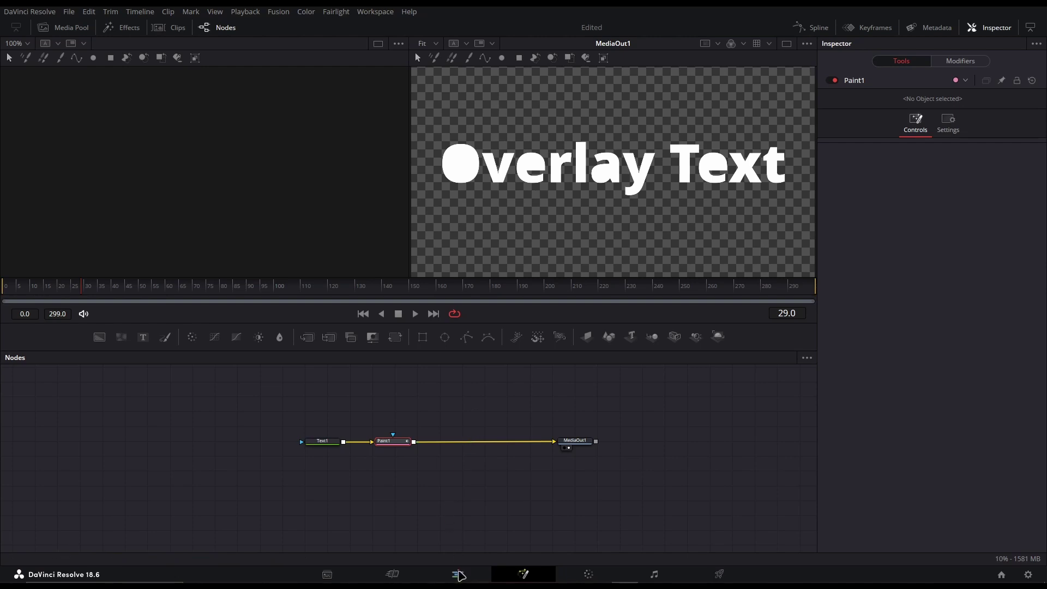
pyautogui.click(459, 574)
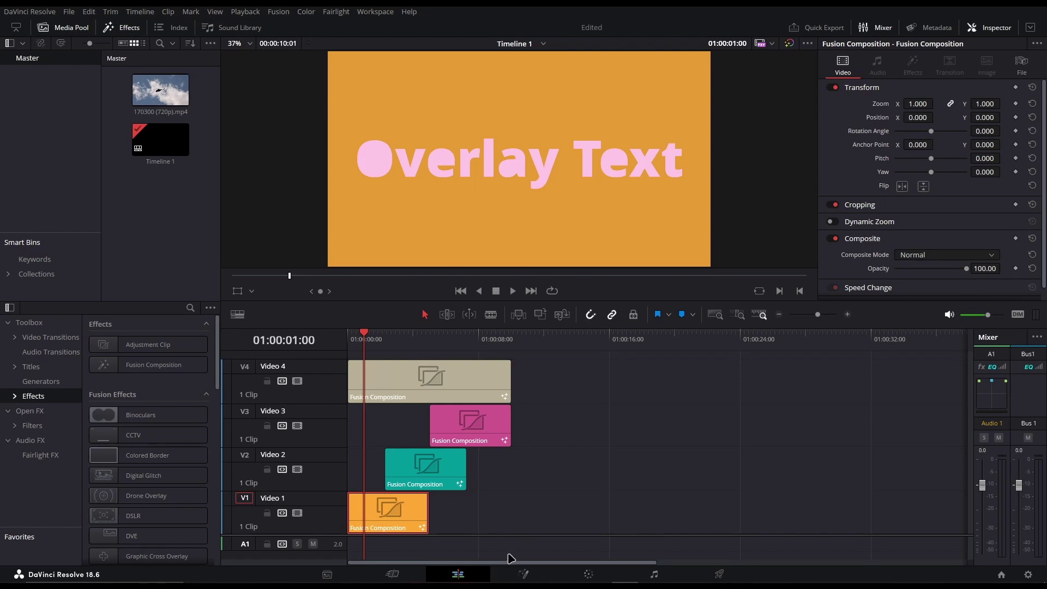
# Disable the V4 text clip and V2 teal clip so Fusion opens the orange background composition.
pyautogui.click(388, 380)
pyautogui.press('d')
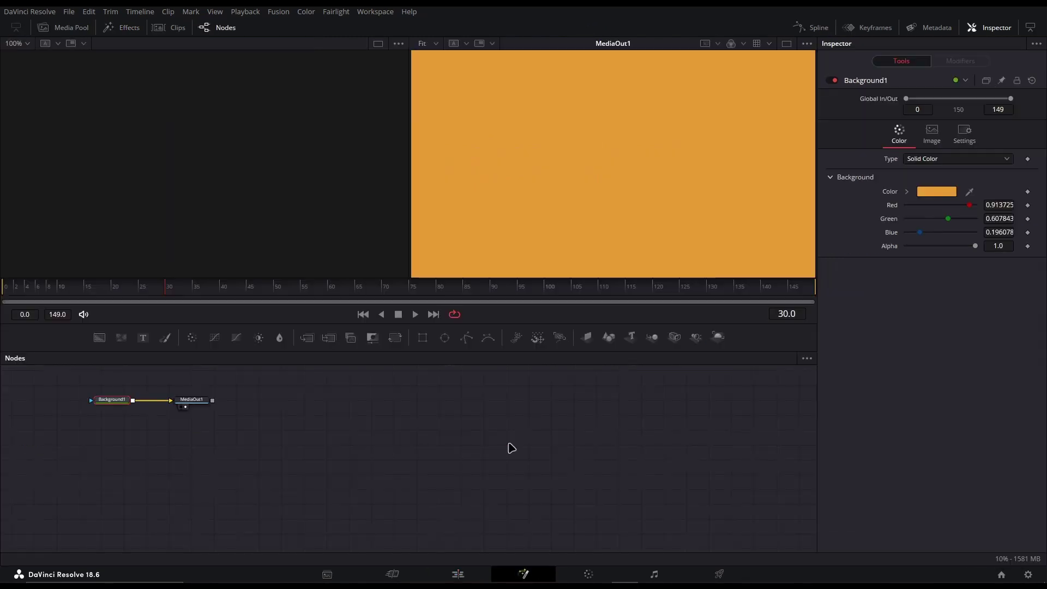
pyautogui.scroll(5, 453, 460)
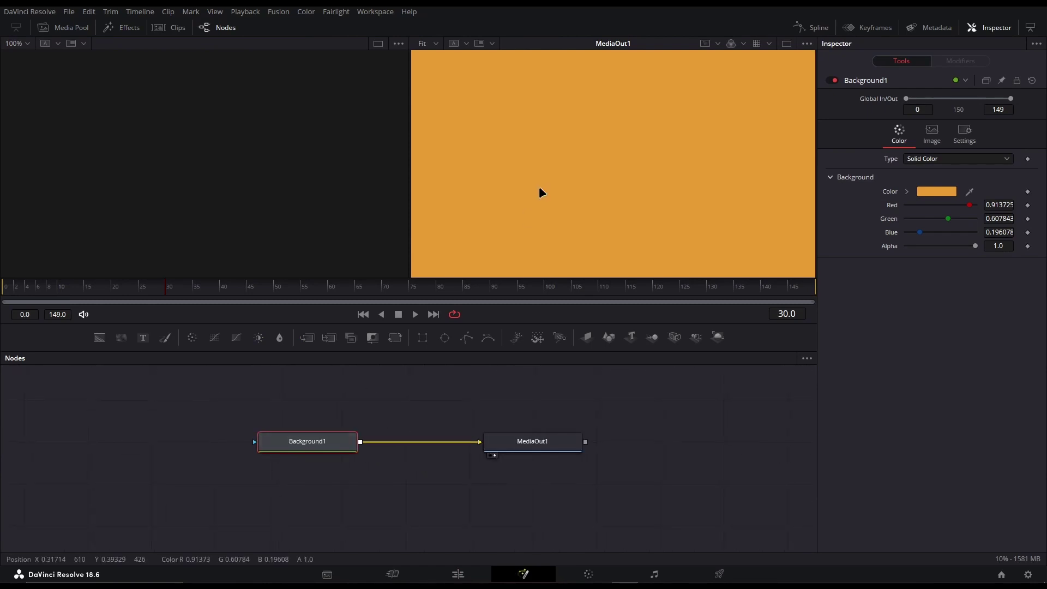
pyautogui.click(458, 574)
pyautogui.click(414, 469)
pyautogui.press('d')
pyautogui.click(522, 570)
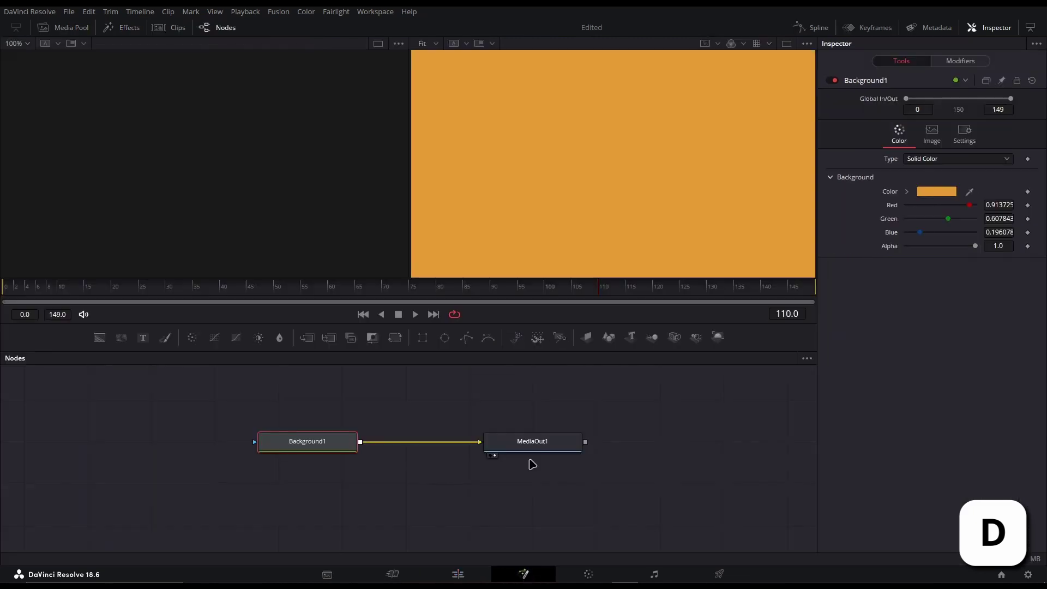
pyautogui.hotkey('shift', '4')
# Re-enable the top text clip and the teal clip.
pyautogui.click(578, 400)
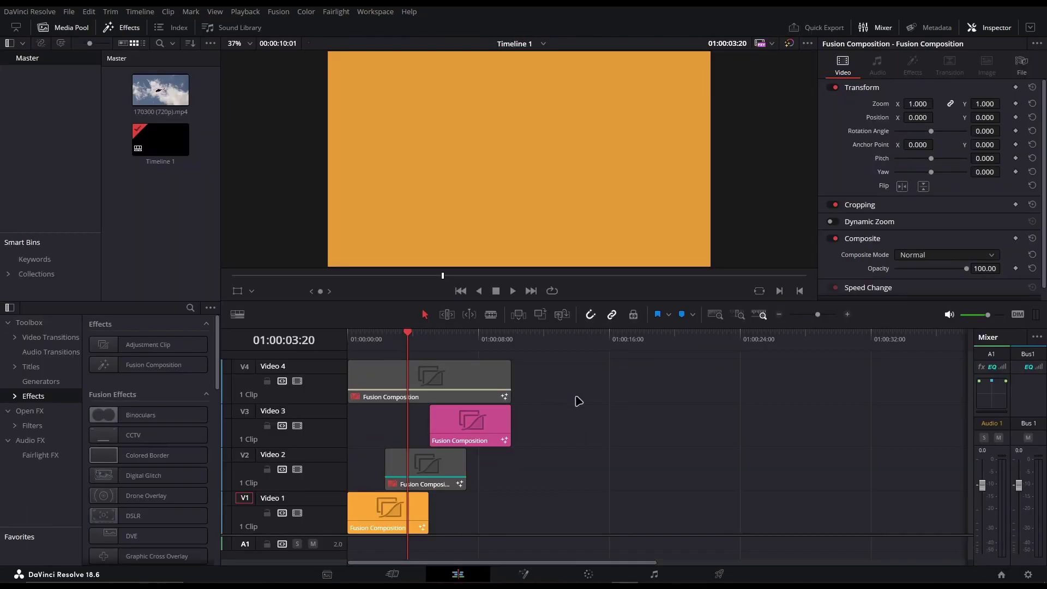
pyautogui.press('d')
pyautogui.click(436, 473)
pyautogui.press('d')
pyautogui.click(581, 429)
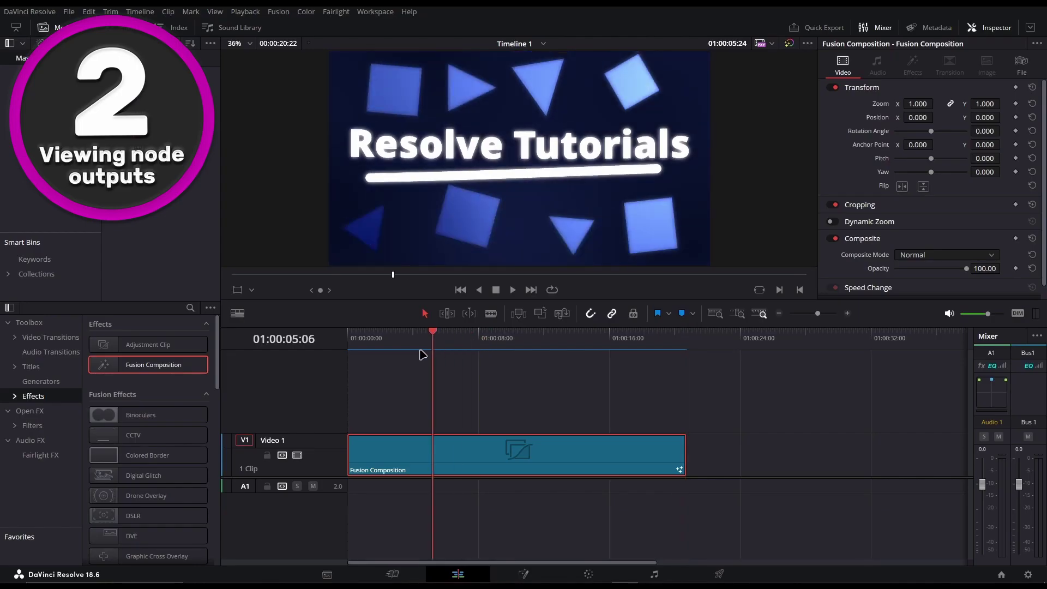
# Scrub the playhead back through the 'Resolve Tutorials' title animation with its white underline.
pyautogui.moveTo(424, 353); pyautogui.dragTo(408, 352)
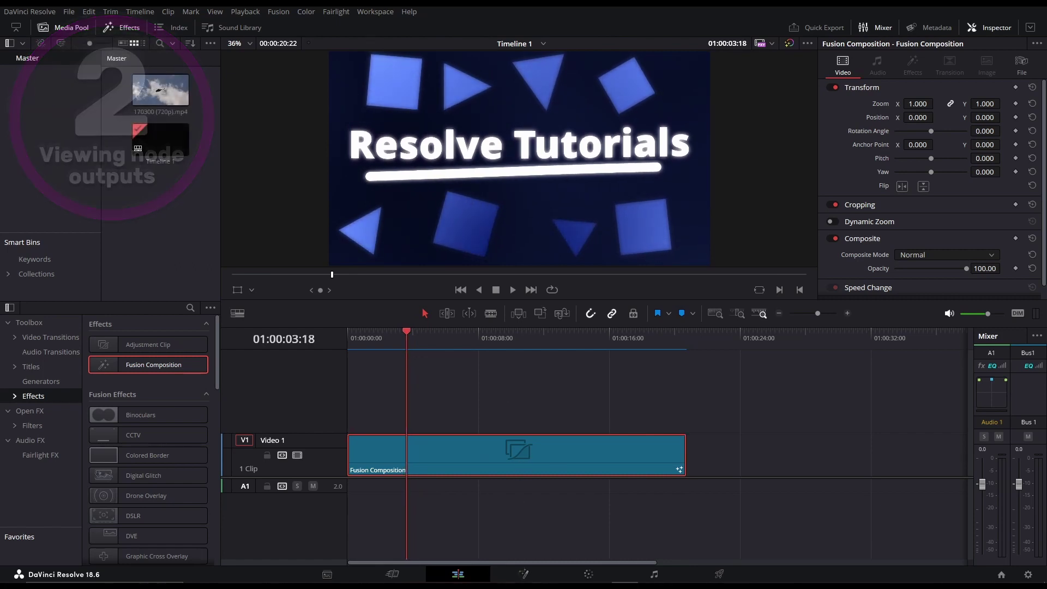
# Open the Resolve Tutorials comp in Fusion and toggle MediaOut1's left and right viewer dots.
pyautogui.click(524, 572)
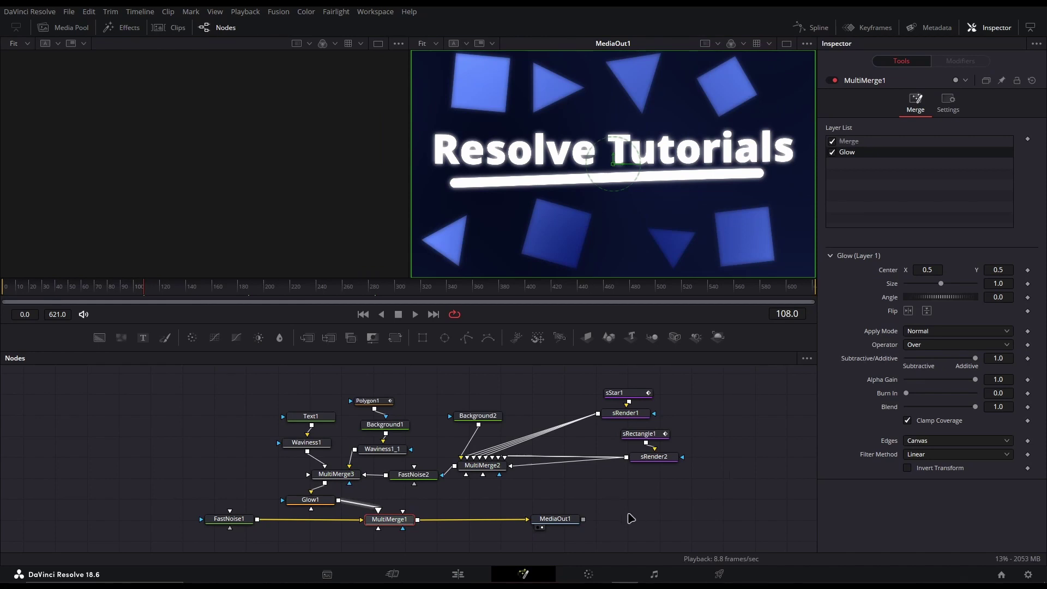
pyautogui.click(544, 520)
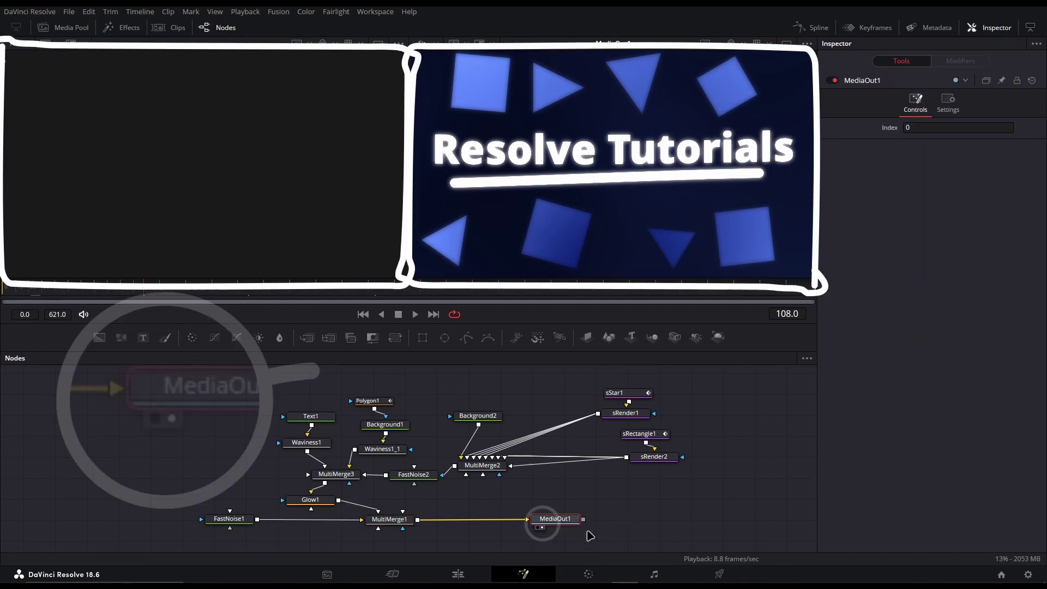
pyautogui.click(541, 528)
pyautogui.click(541, 527)
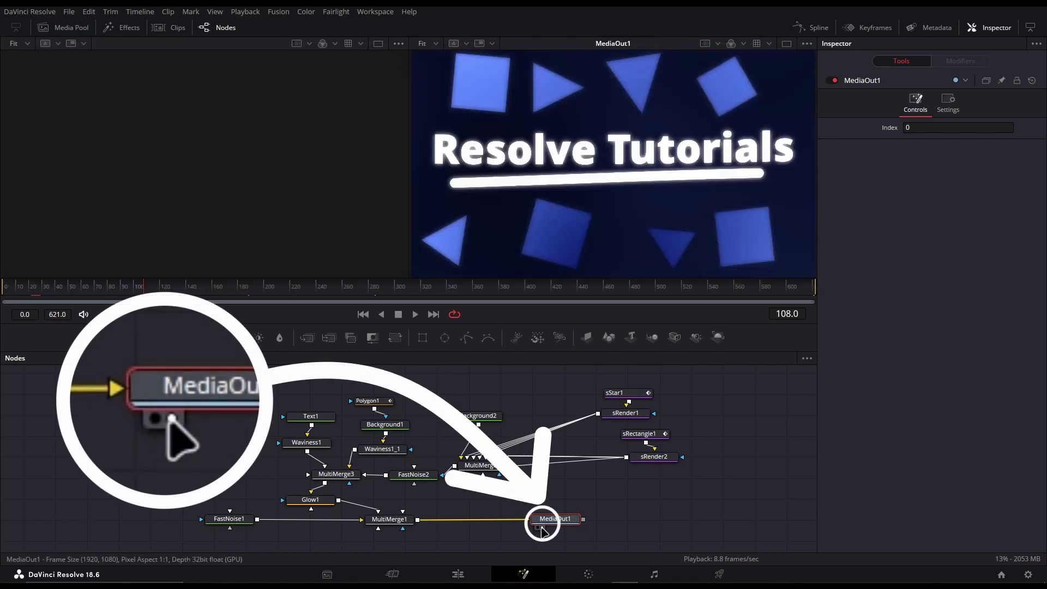
pyautogui.click(537, 528)
pyautogui.click(538, 528)
pyautogui.click(538, 528)
pyautogui.click(539, 528)
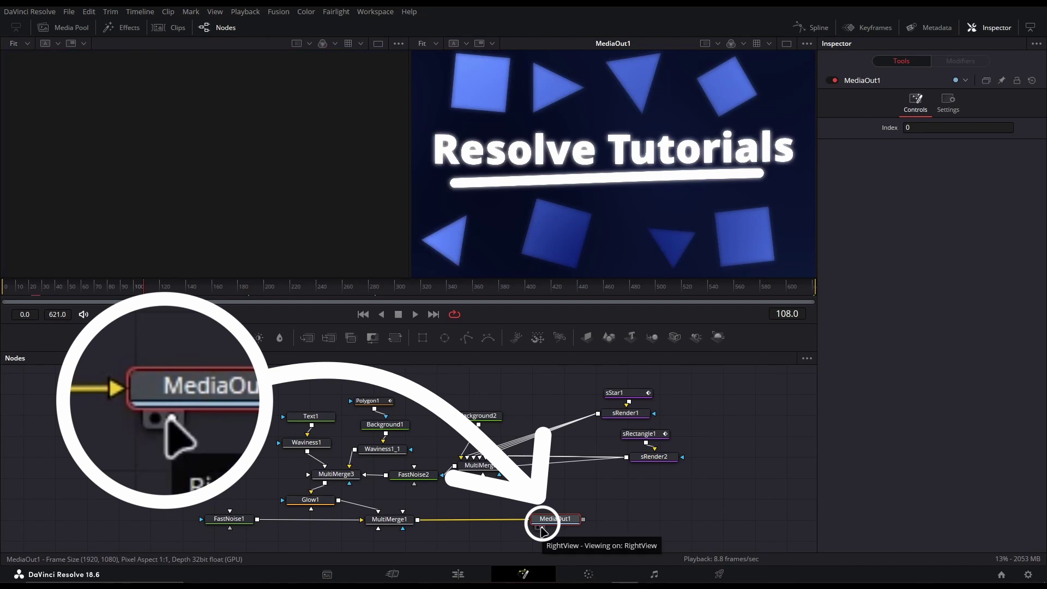
# Use keys 1 and 2 to swap MediaOut1 between viewers, leaving it only on the right.
pyautogui.press('1')
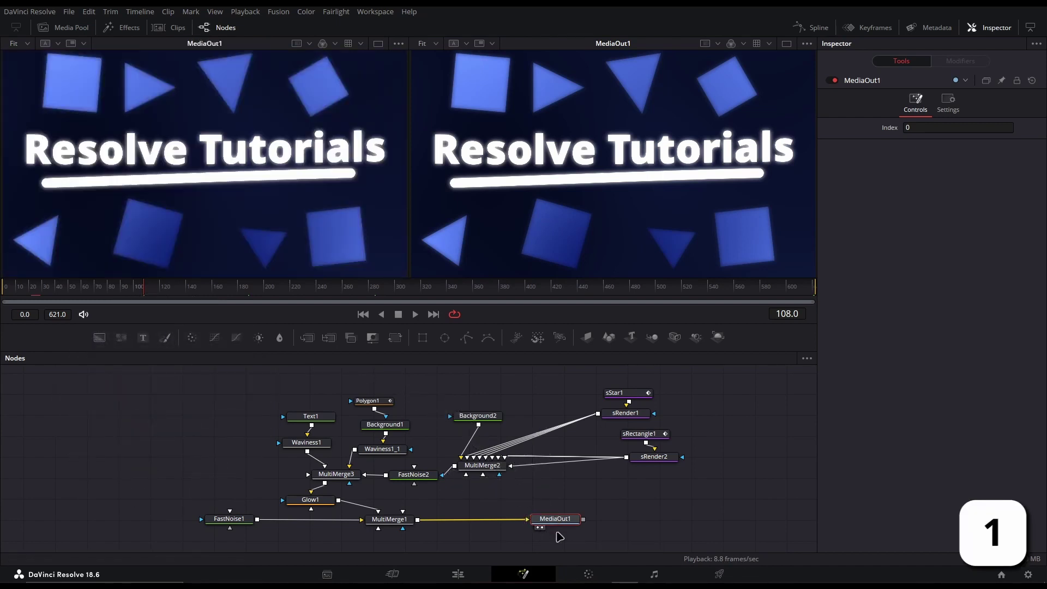
pyautogui.press('2')
pyautogui.press('1')
pyautogui.press('1')
pyautogui.press('2')
pyautogui.press('1')
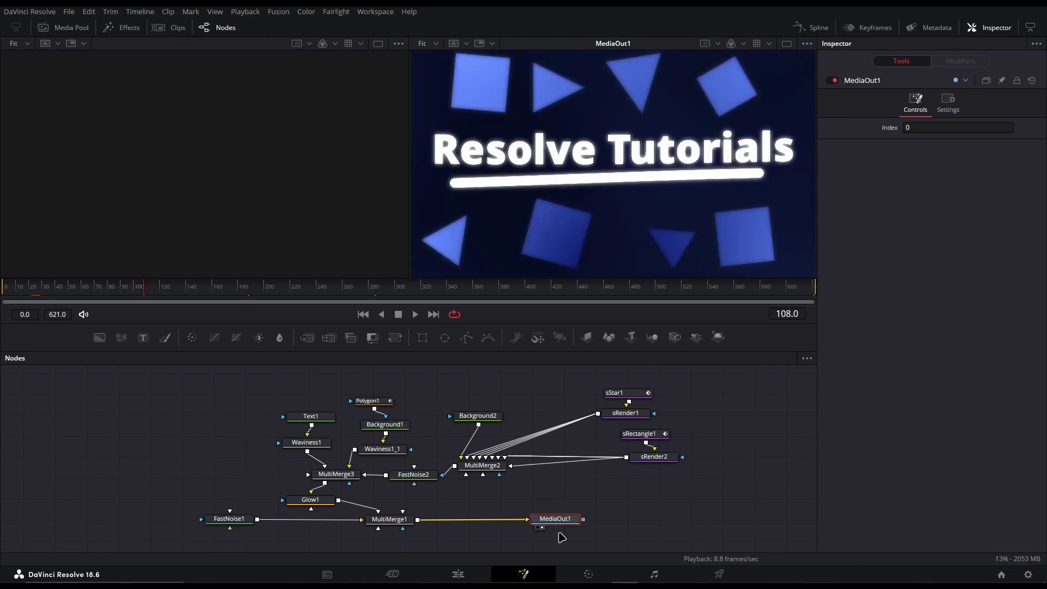
pyautogui.click(310, 499)
pyautogui.press('1')
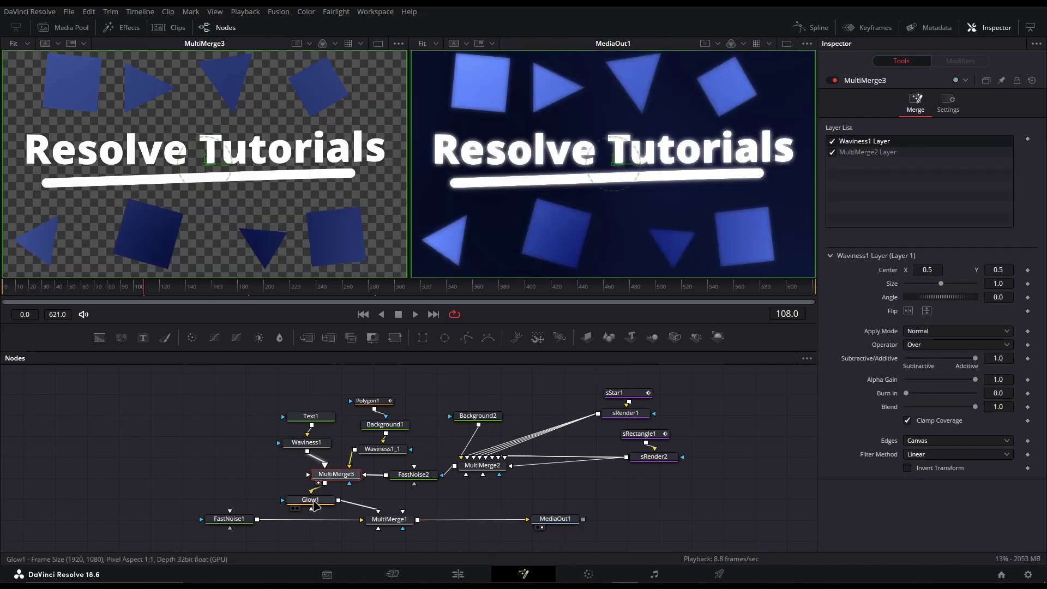
pyautogui.click(482, 465)
pyautogui.press('1')
pyautogui.click(478, 415)
pyautogui.press('1')
pyautogui.click(385, 424)
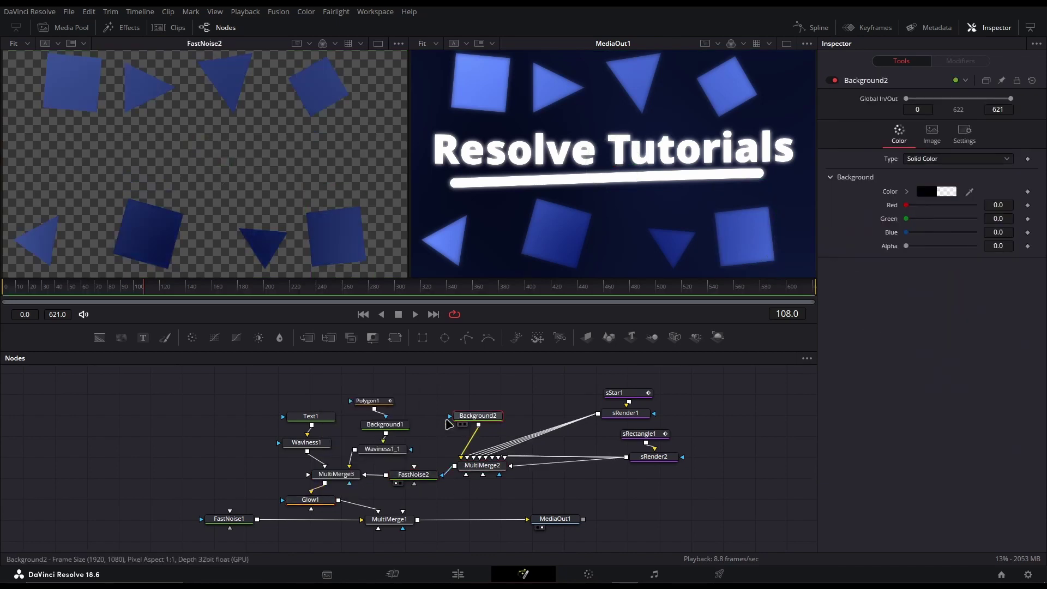
pyautogui.press('1')
pyautogui.click(317, 444)
pyautogui.press('1')
pyautogui.click(231, 518)
pyautogui.press('1')
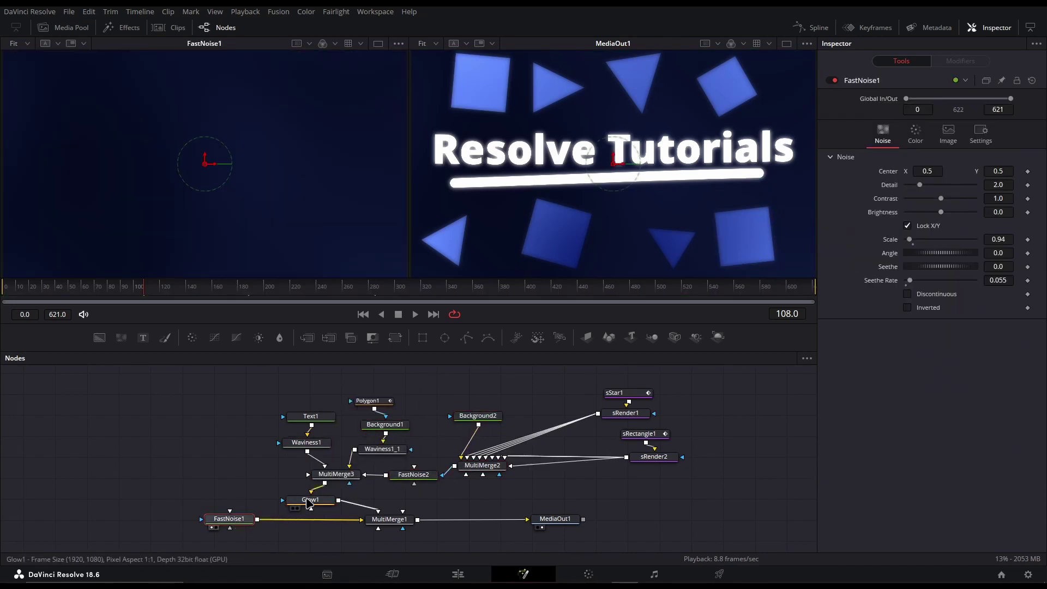
pyautogui.click(333, 474)
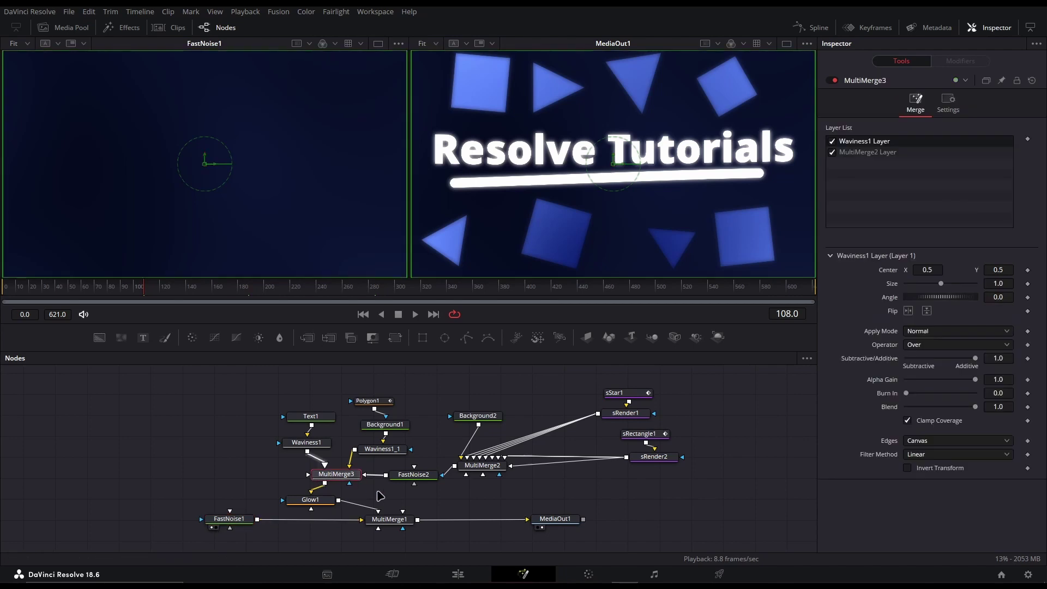
pyautogui.press('1')
pyautogui.click(314, 500)
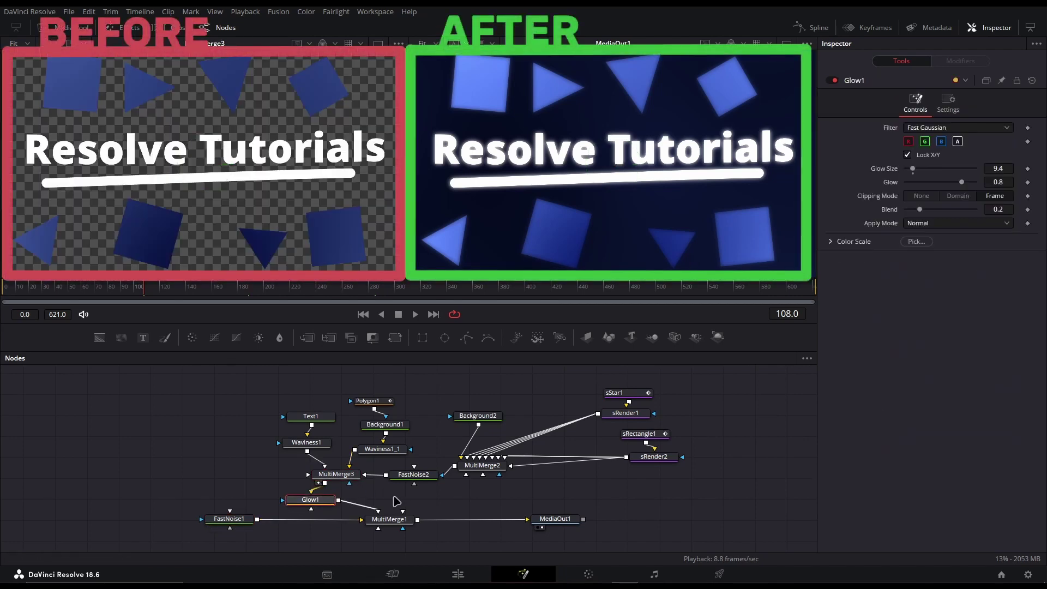
pyautogui.press('2')
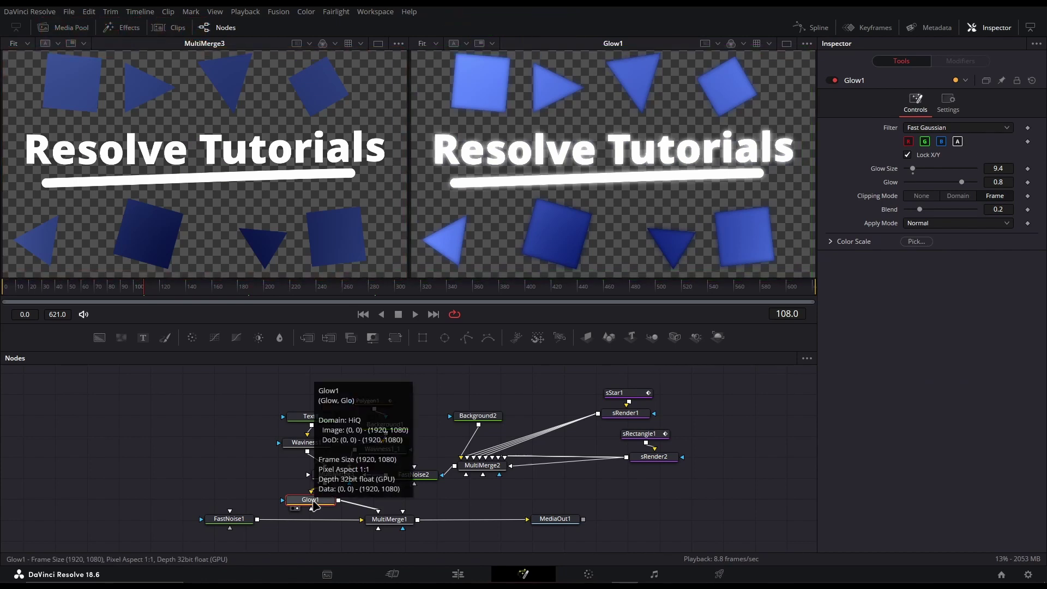
pyautogui.press('2')
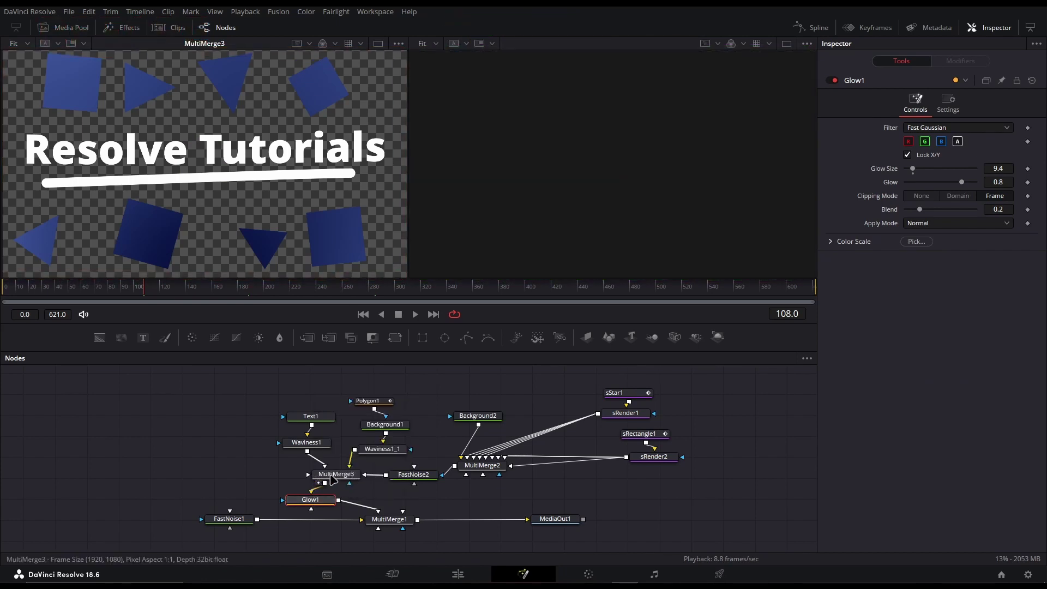
pyautogui.click(332, 475)
pyautogui.press('1')
pyautogui.click(554, 518)
pyautogui.press('2')
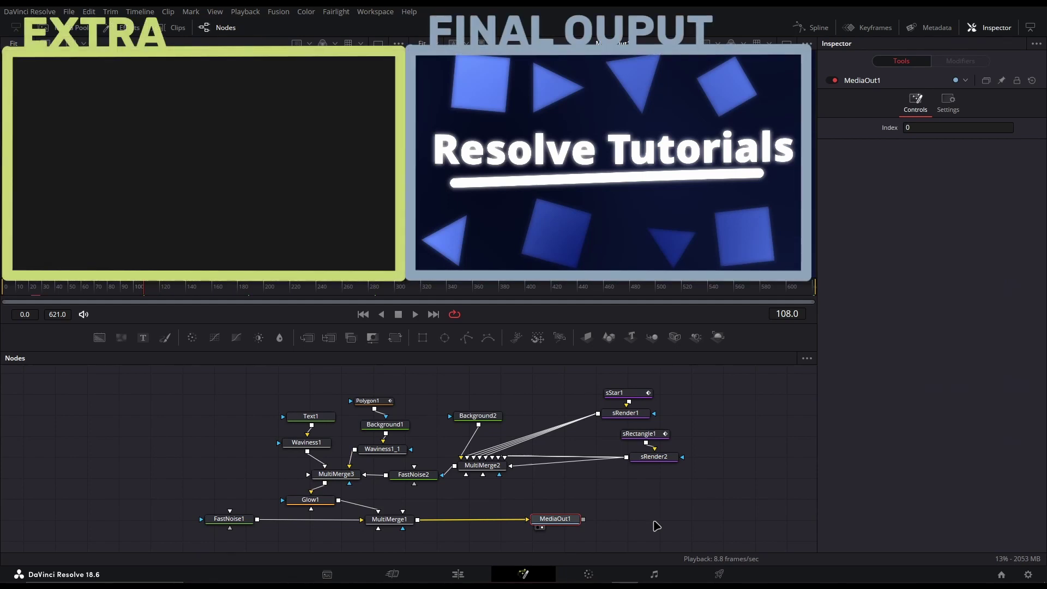
# Open the helicopter clip in Fusion, Shift-drag in a Paint node, circle the helicopter, then delete the node.
pyautogui.click(444, 572)
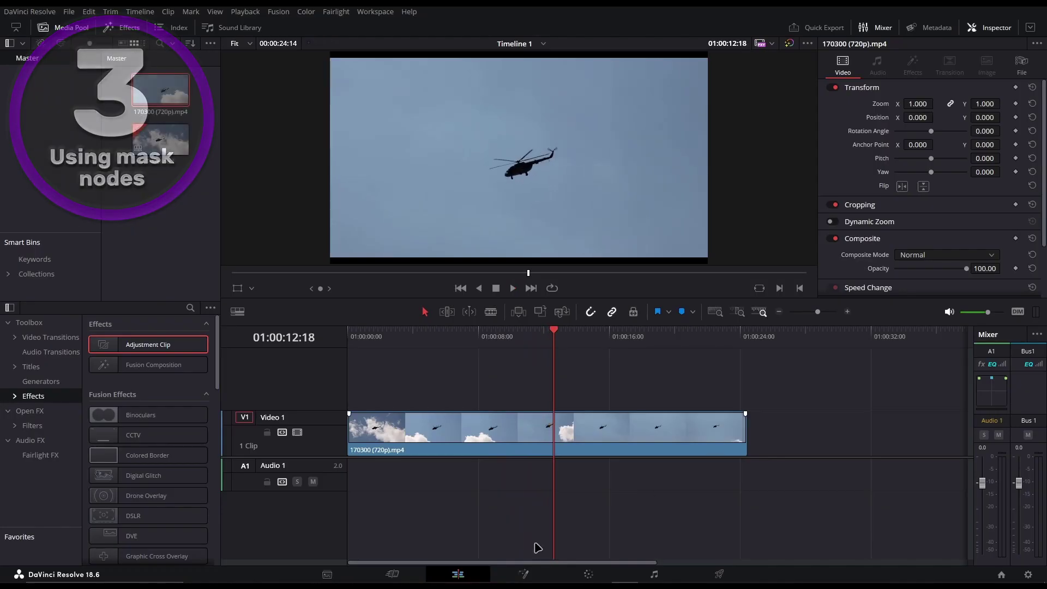
pyautogui.click(525, 574)
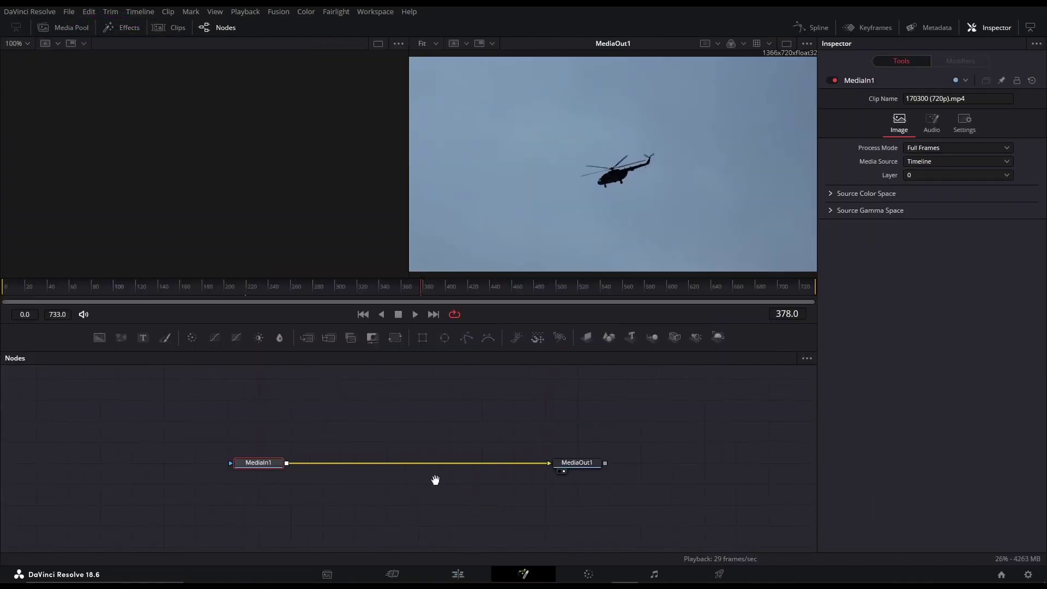
pyautogui.moveTo(163, 338)
pyautogui.mouseDown()
pyautogui.moveTo(388, 450)
pyautogui.moveTo(387, 464)
pyautogui.mouseUp()
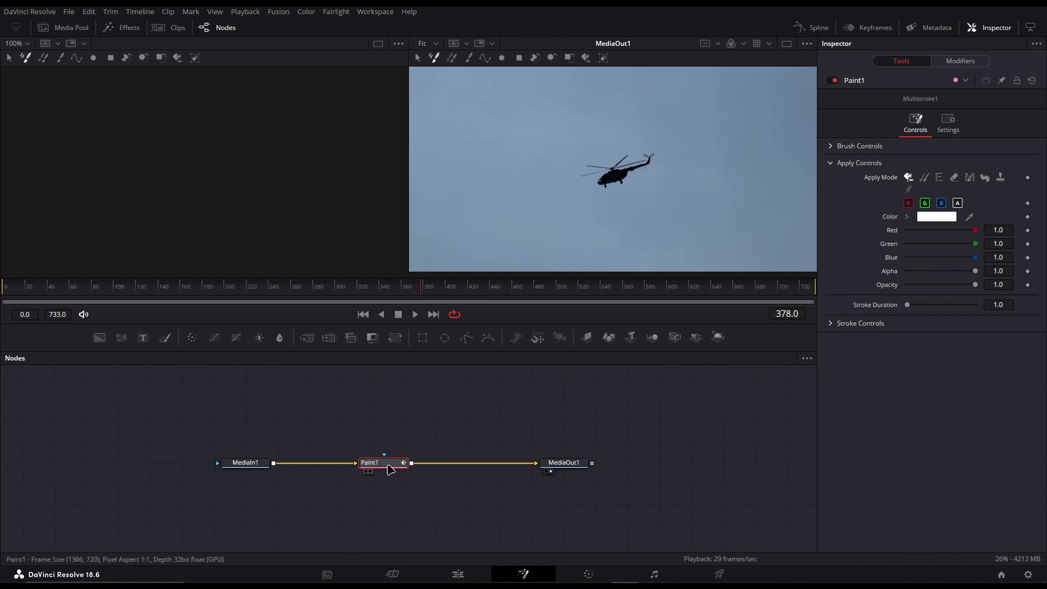
pyautogui.moveTo(592, 127); pyautogui.dragTo(612, 130)
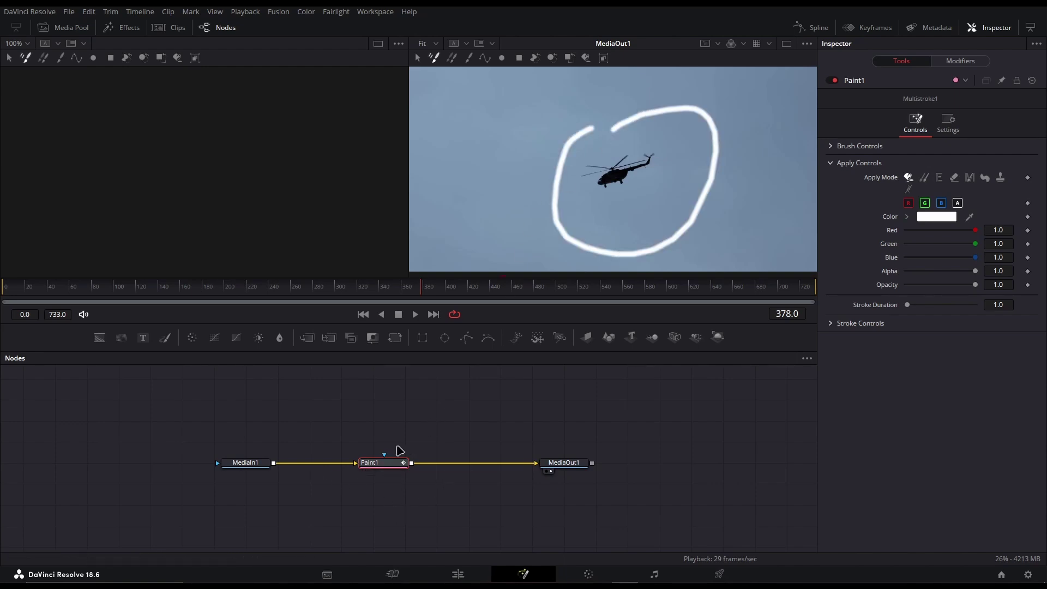
pyautogui.press('Delete')
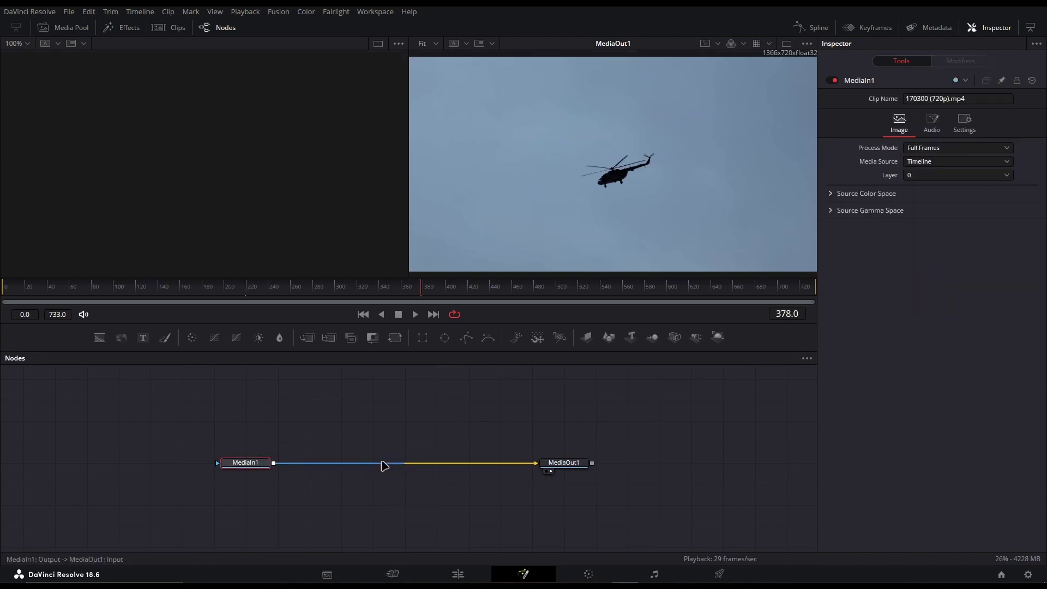
# Add an Ellipse node and insert a Text node reading 'Test', enlarged to fill the frame.
pyautogui.moveTo(444, 337); pyautogui.dragTo(269, 462)
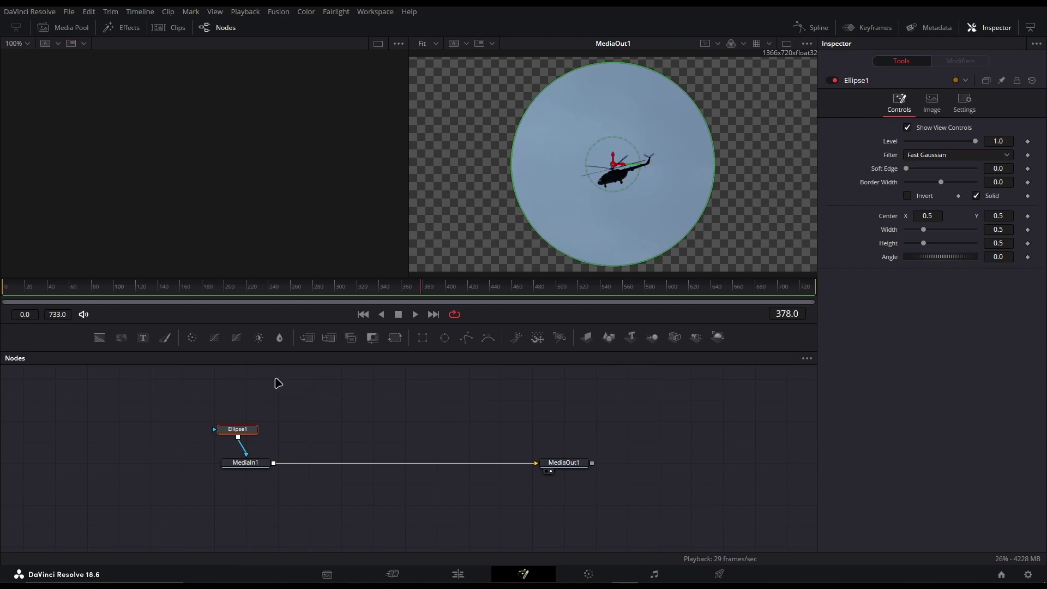
pyautogui.moveTo(143, 338); pyautogui.dragTo(337, 468)
pyautogui.write('Test')
pyautogui.moveTo(920, 294); pyautogui.dragTo(949, 294)
# Detach Ellipse1 and add a Blur after Merge1, raising it to soften the Test text.
pyautogui.moveTo(245, 483); pyautogui.dragTo(246, 497)
pyautogui.moveTo(237, 429); pyautogui.dragTo(444, 432)
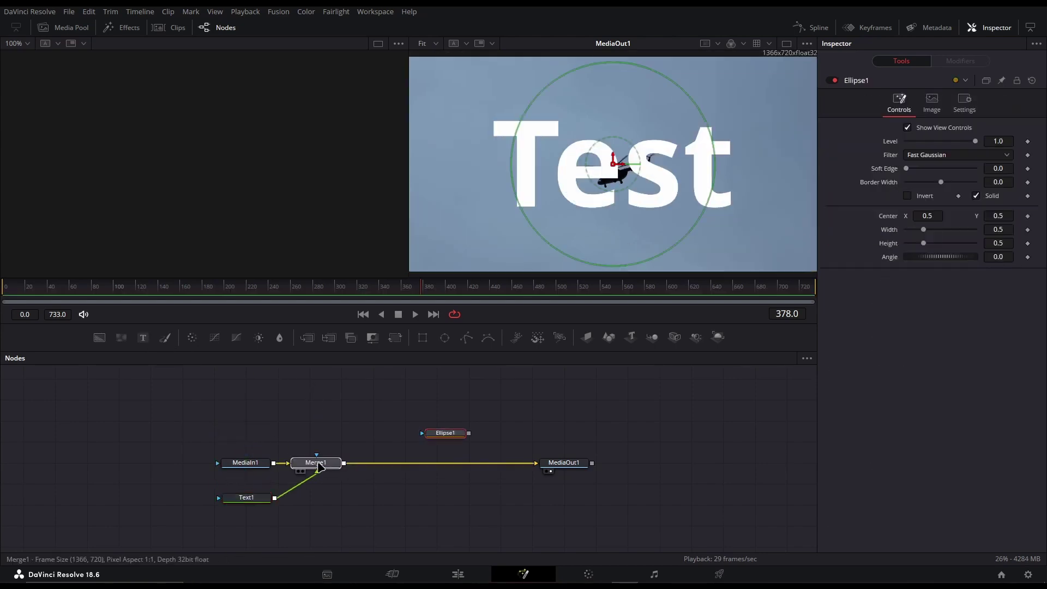
pyautogui.click(192, 337)
pyautogui.moveTo(908, 171); pyautogui.dragTo(923, 171)
# Try Ellipse1 as a mask on Text1, Blur1 and Merge1, then undo those connections.
pyautogui.moveTo(456, 435); pyautogui.dragTo(246, 455)
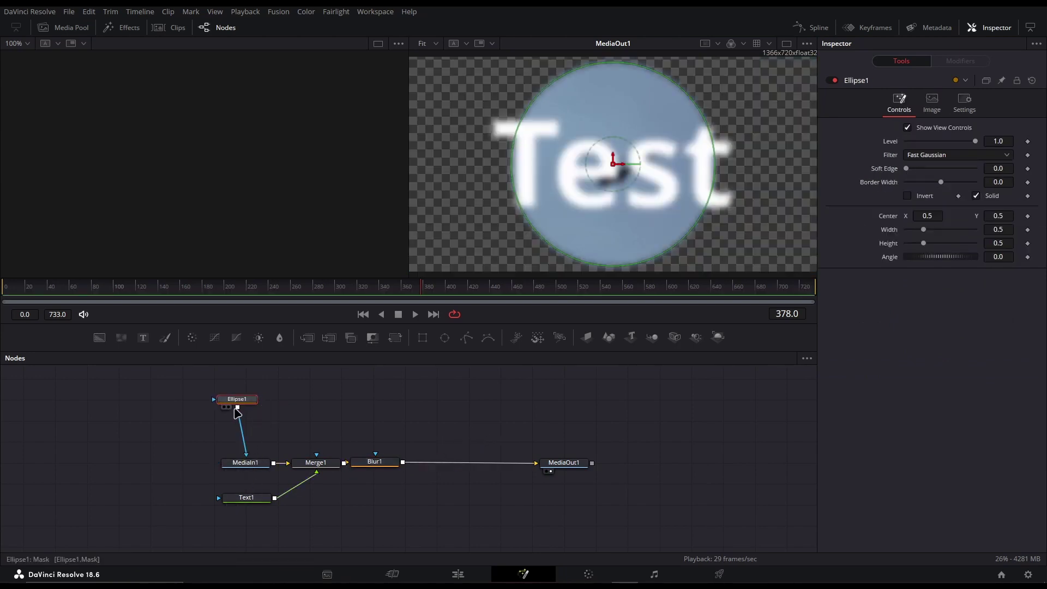
pyautogui.moveTo(238, 413); pyautogui.dragTo(247, 492)
pyautogui.moveTo(238, 409); pyautogui.dragTo(375, 464)
pyautogui.moveTo(260, 400); pyautogui.dragTo(313, 457)
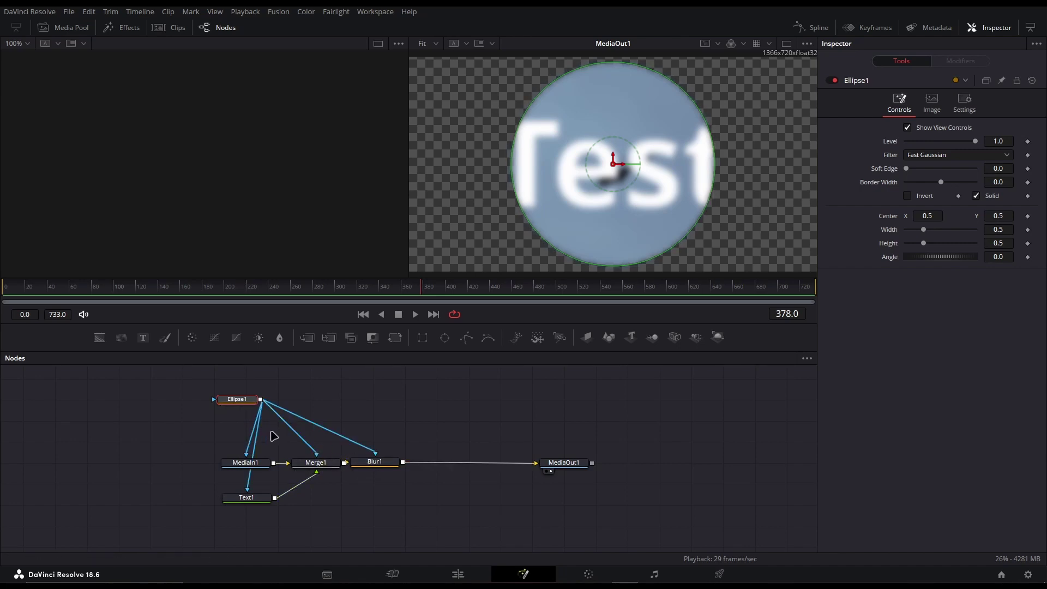
pyautogui.hotkey('ctrl', 'z')
pyautogui.hotkey('ctrl', 'z')
pyautogui.hotkey('ctrl', 'z')
pyautogui.hotkey('ctrl', 'z')
# Insert Channel Booleans after Blur1, feed Ellipse1 into its second input, and set Operation to And.
pyautogui.moveTo(237, 399); pyautogui.dragTo(450, 426)
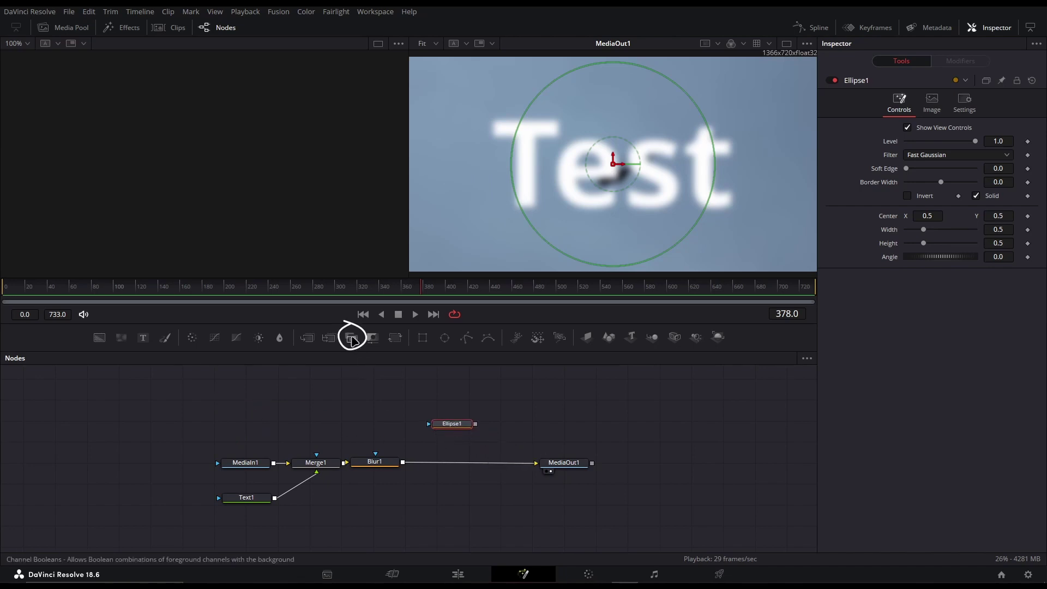
pyautogui.moveTo(351, 339); pyautogui.dragTo(466, 462)
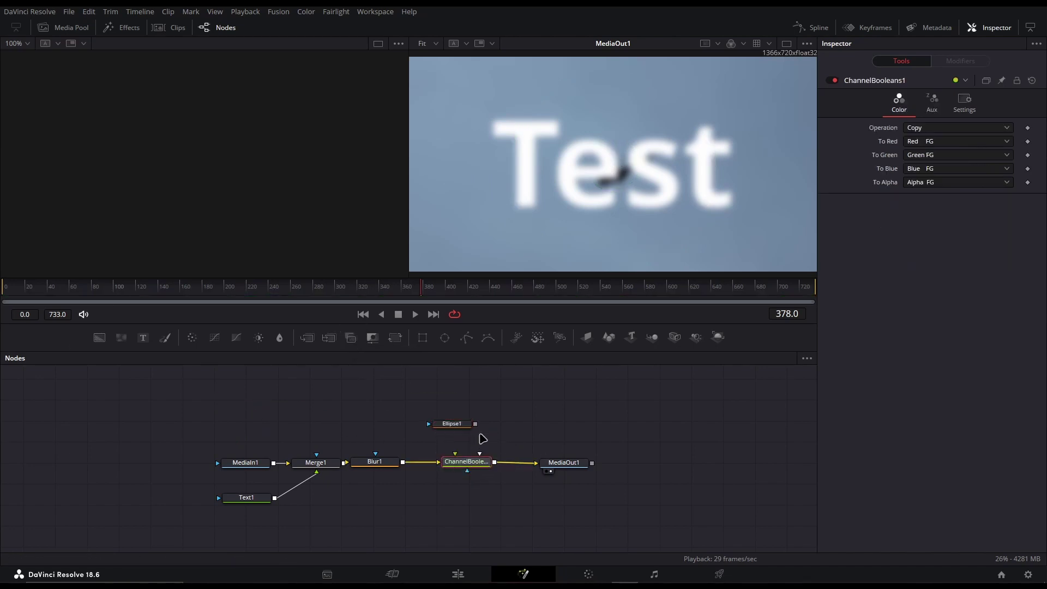
pyautogui.moveTo(476, 424); pyautogui.dragTo(454, 459)
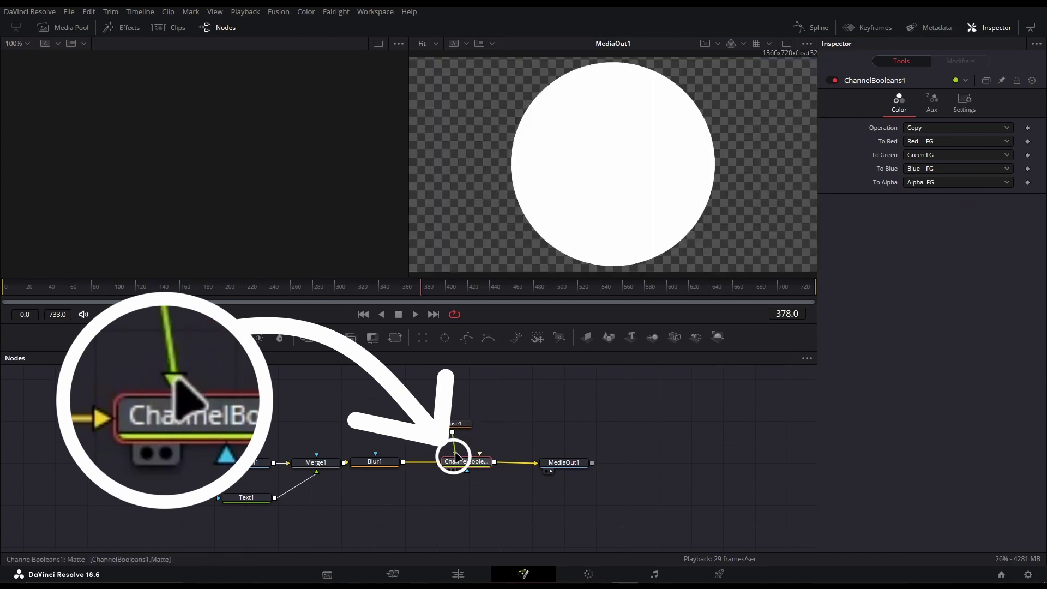
pyautogui.click(919, 129)
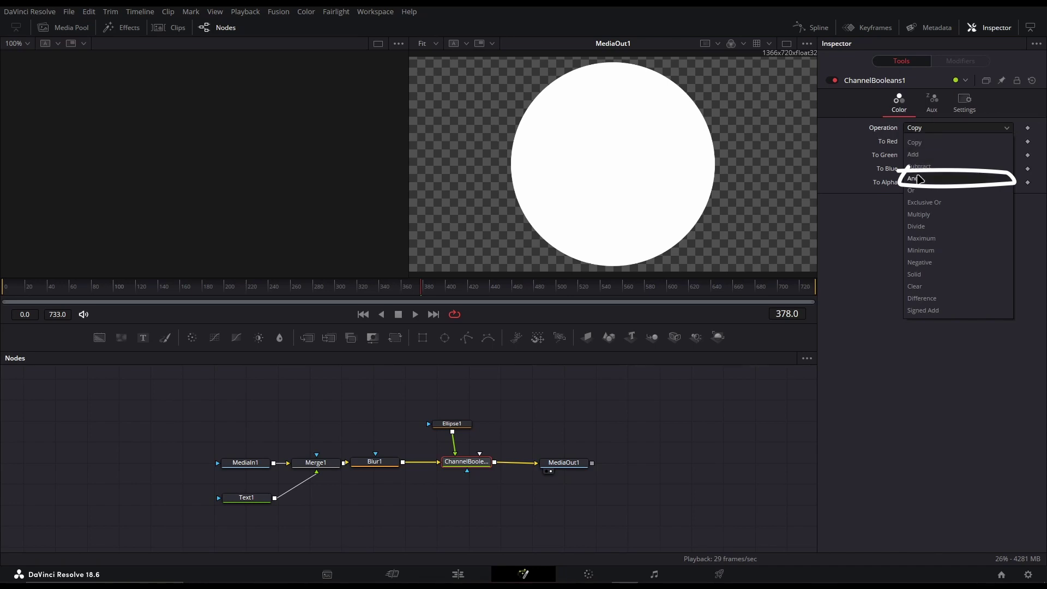
pyautogui.click(920, 178)
pyautogui.click(452, 423)
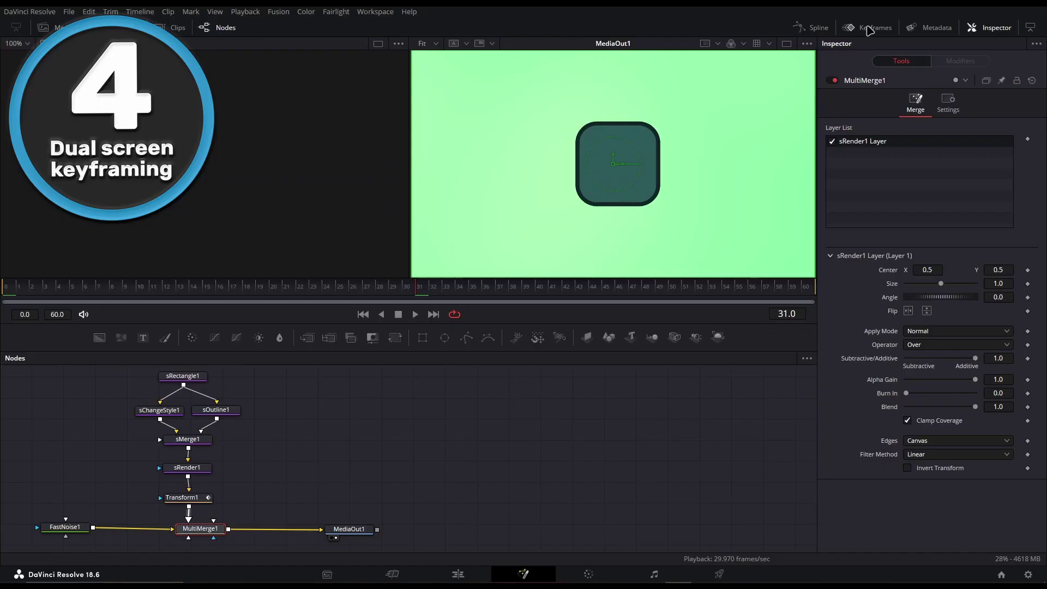
pyautogui.click(869, 28)
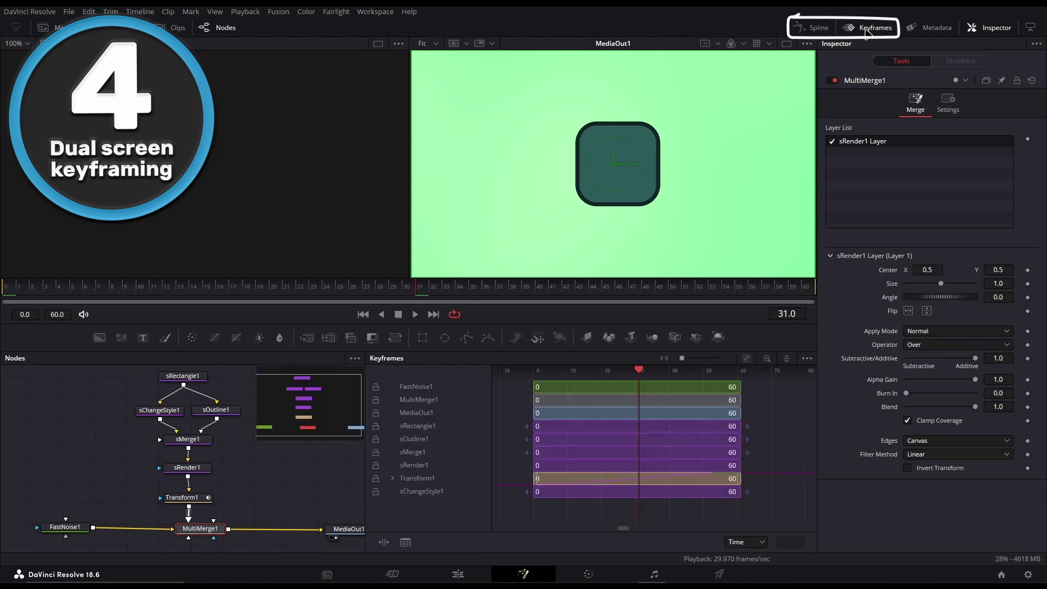
pyautogui.click(868, 28)
pyautogui.click(810, 28)
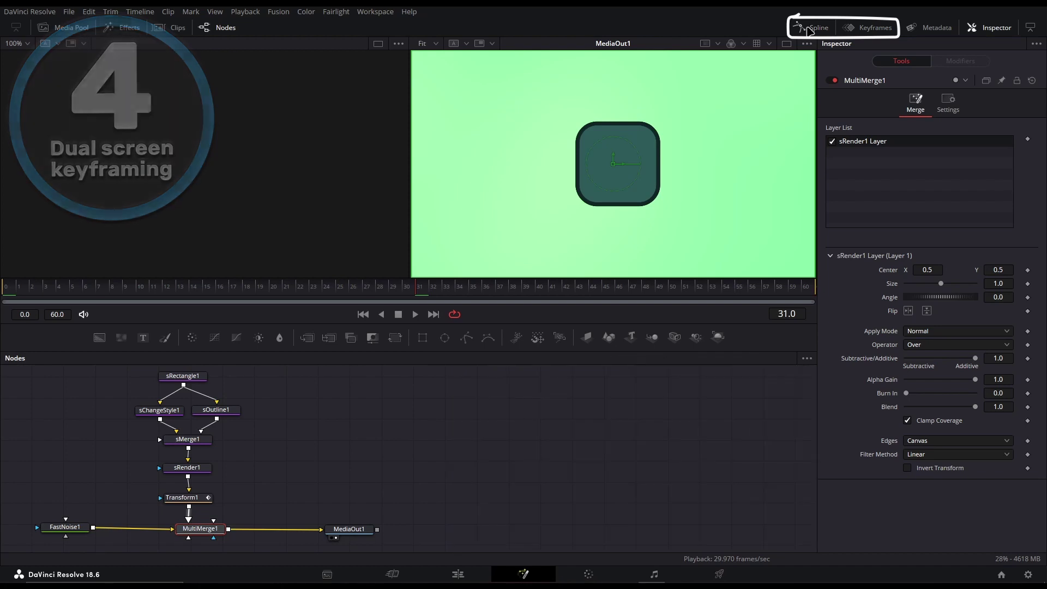
pyautogui.click(812, 28)
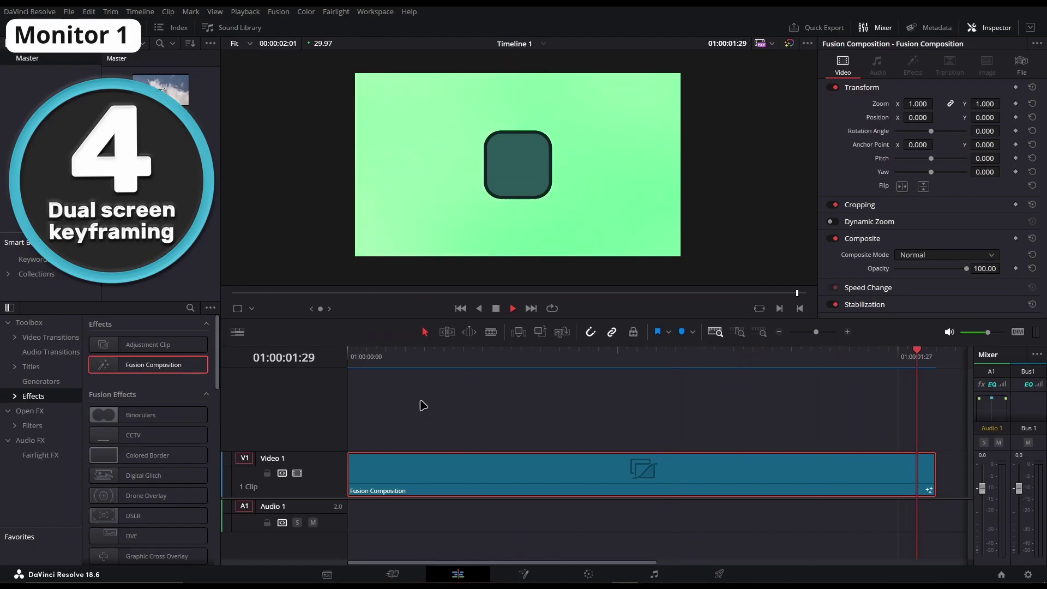
# Open the Fusion Composition on the Fusion page and turn Workspace > Dual Screen on.
pyautogui.click(421, 405)
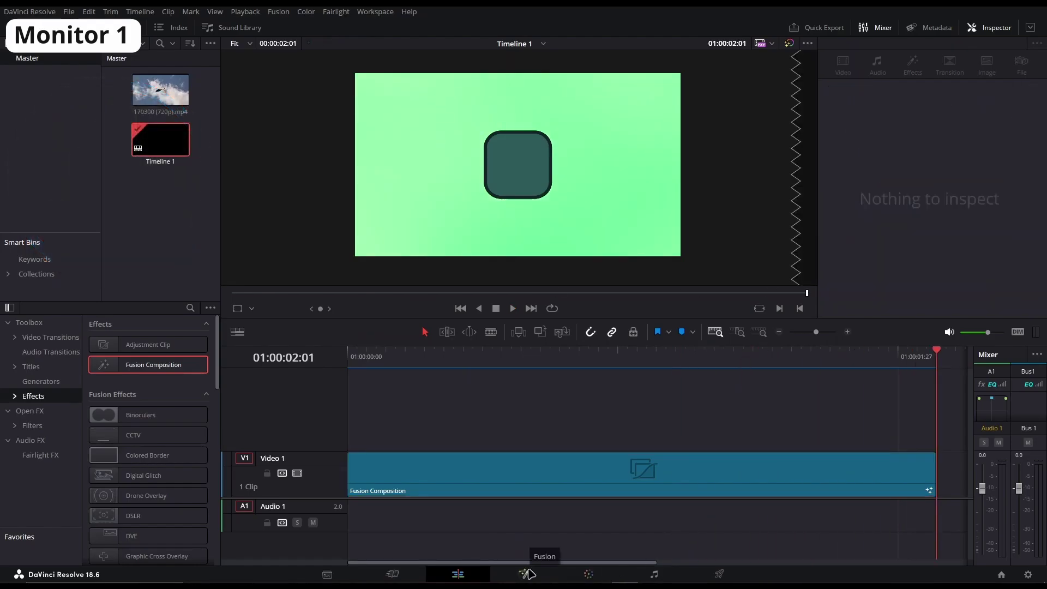
pyautogui.click(525, 574)
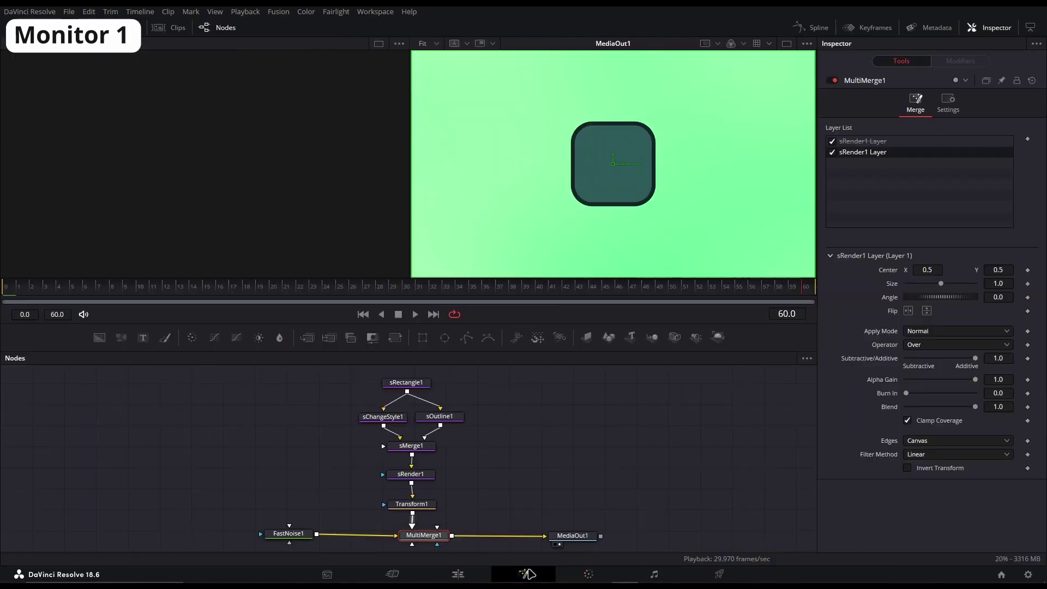
pyautogui.click(375, 12)
pyautogui.moveTo(399, 95)
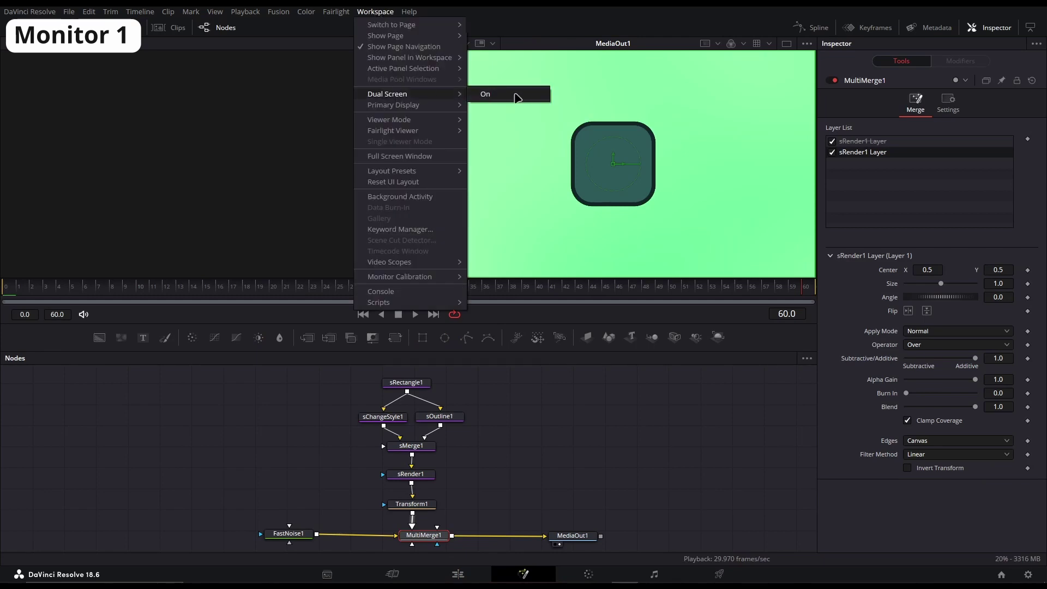
pyautogui.click(521, 96)
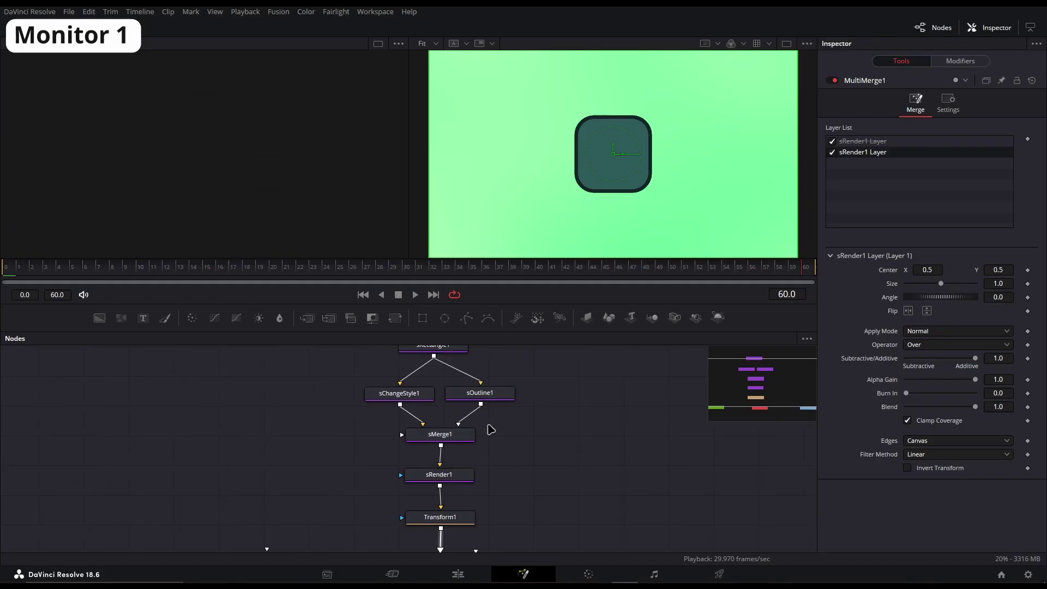
# Select Transform1 and scrub back to frame 0 to preview the square's left-to-right motion path.
pyautogui.scroll(-2, 491, 429)
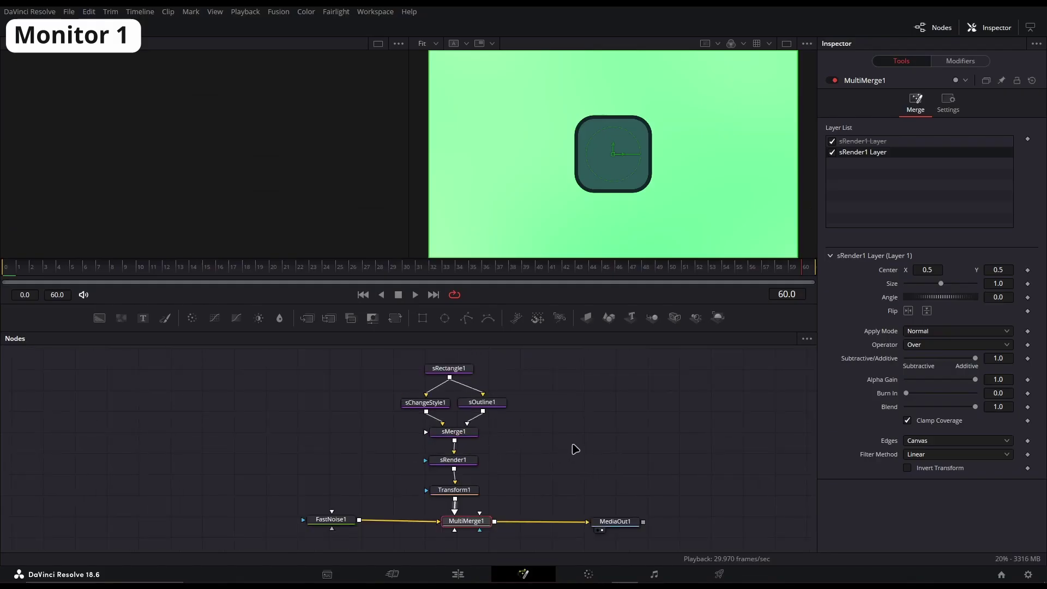
pyautogui.moveTo(576, 449); pyautogui.dragTo(548, 459)
pyautogui.click(568, 465)
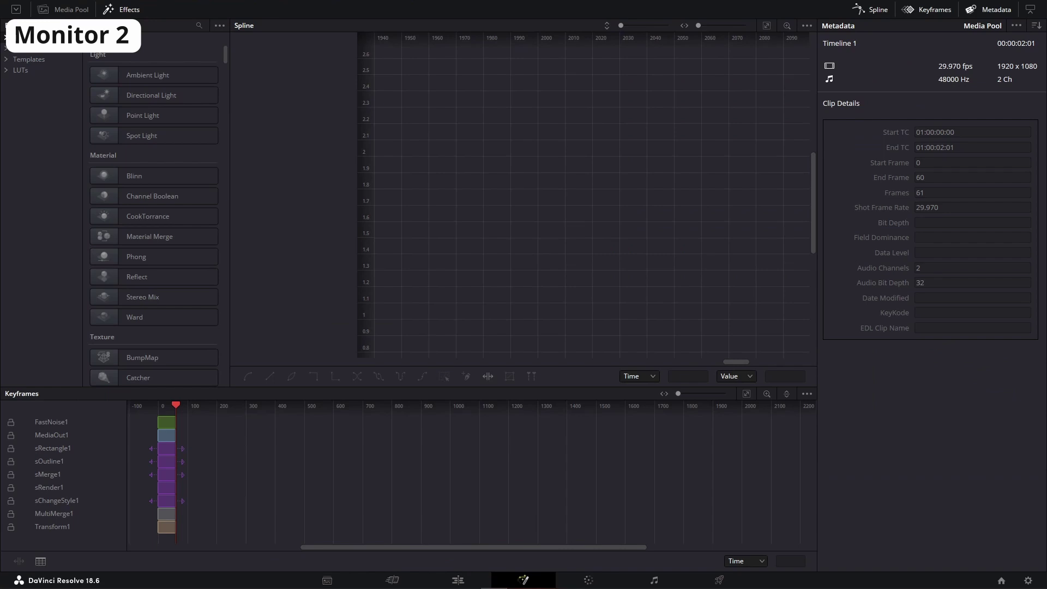
pyautogui.click(52, 526)
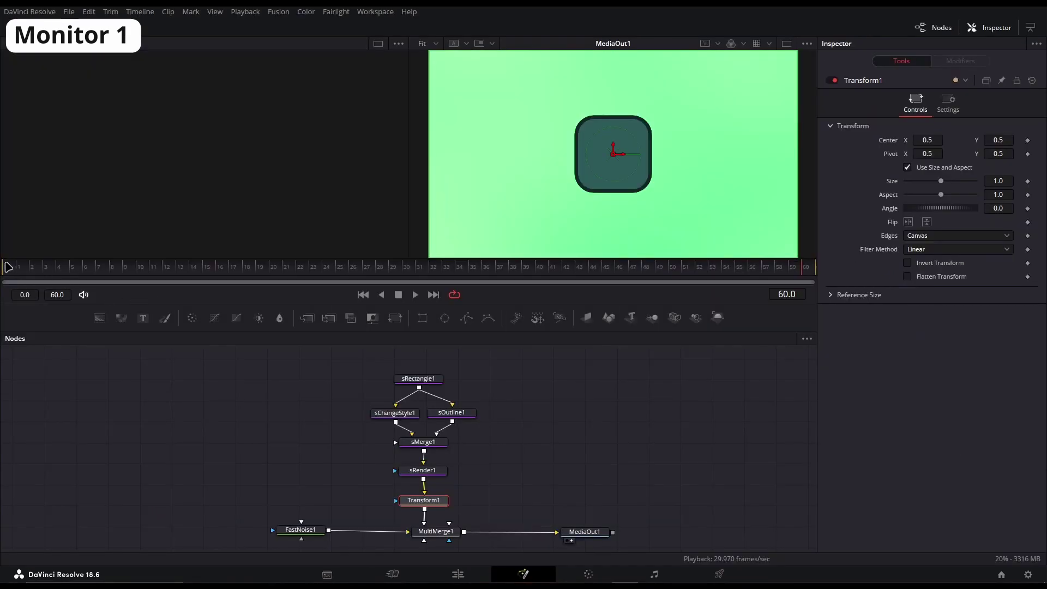
pyautogui.moveTo(7, 266); pyautogui.dragTo(36, 267)
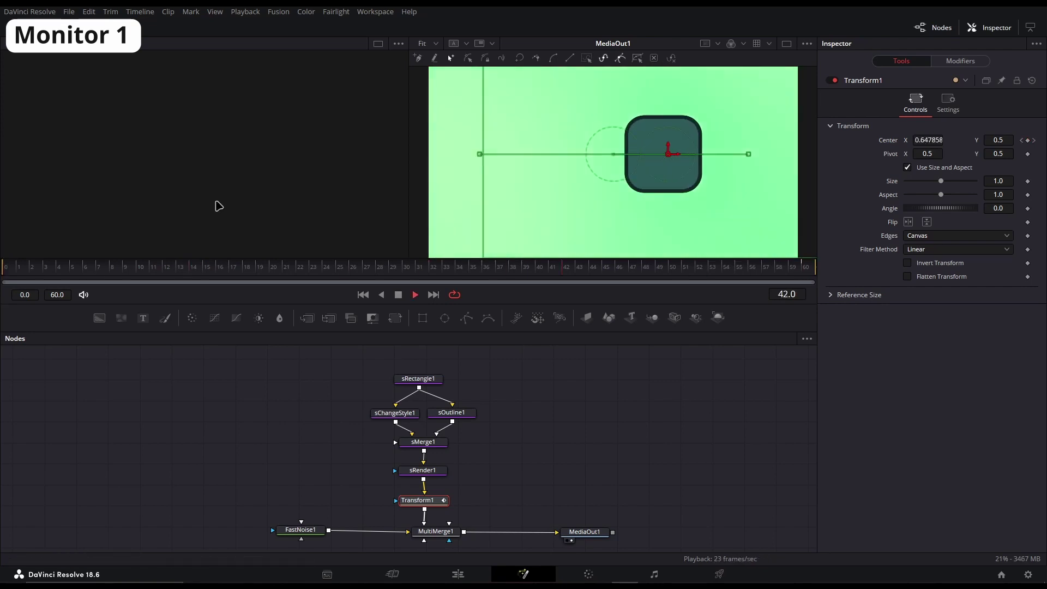
pyautogui.moveTo(653, 273); pyautogui.dragTo(406, 272)
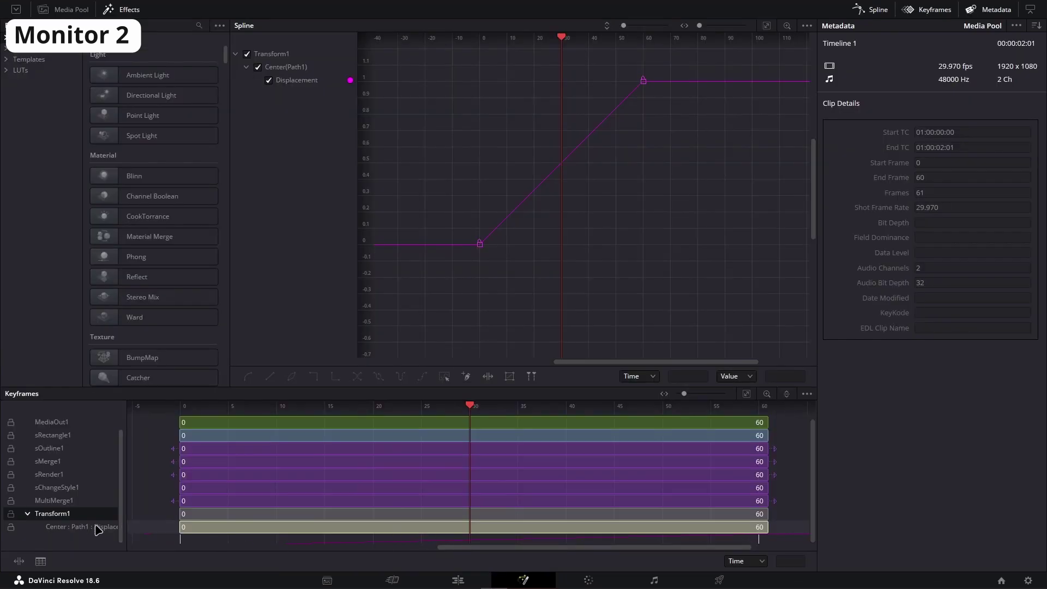
# Move the Displacement keyframes to about frame 3 and frame 50.
pyautogui.click(99, 529)
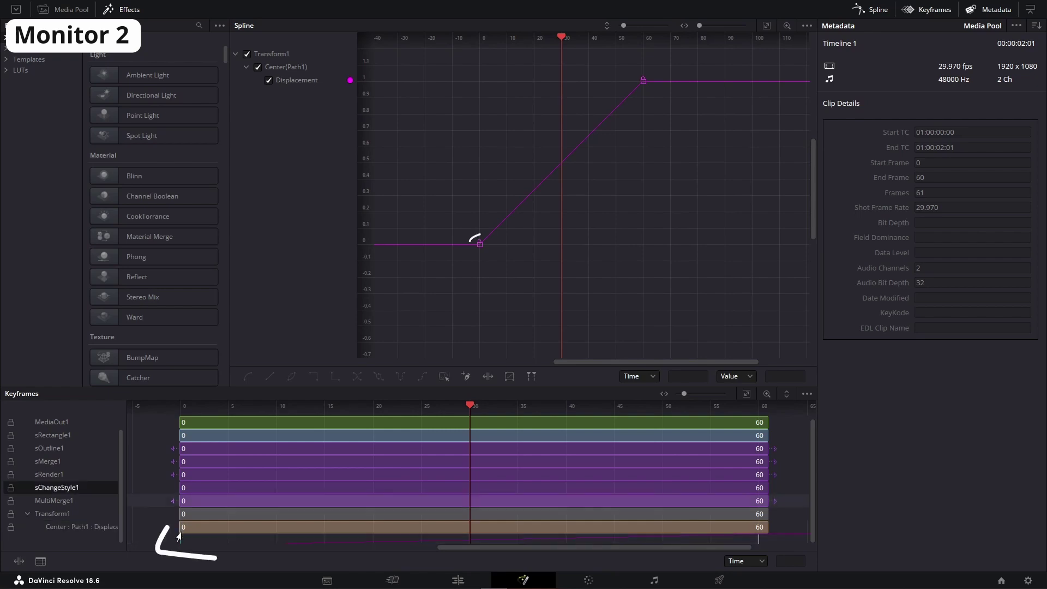
pyautogui.moveTo(181, 539)
pyautogui.mouseDown()
pyautogui.moveTo(345, 545)
pyautogui.moveTo(190, 545)
pyautogui.mouseUp()
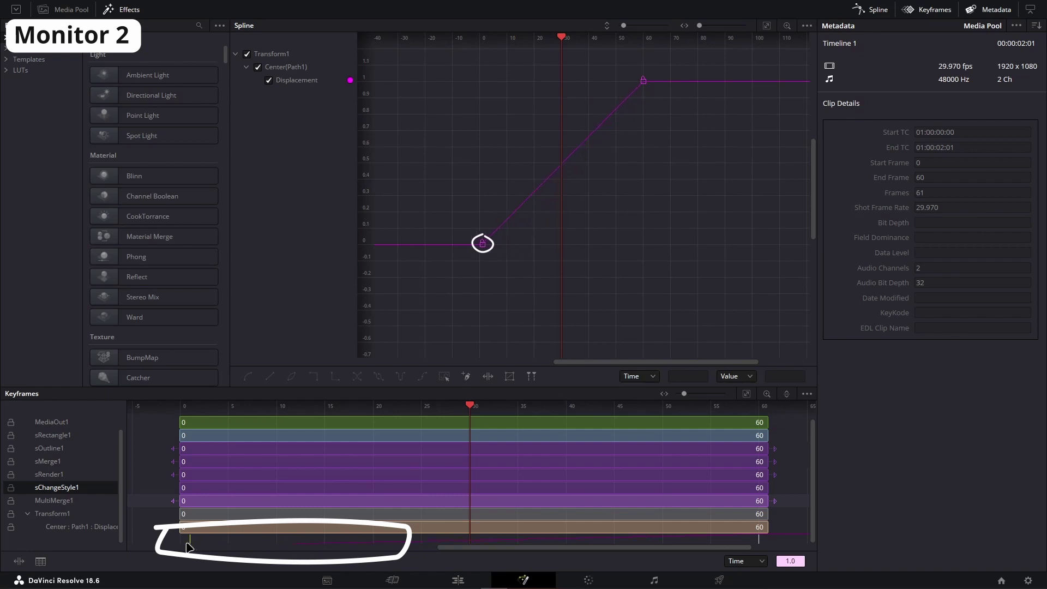
pyautogui.moveTo(758, 538); pyautogui.dragTo(632, 541)
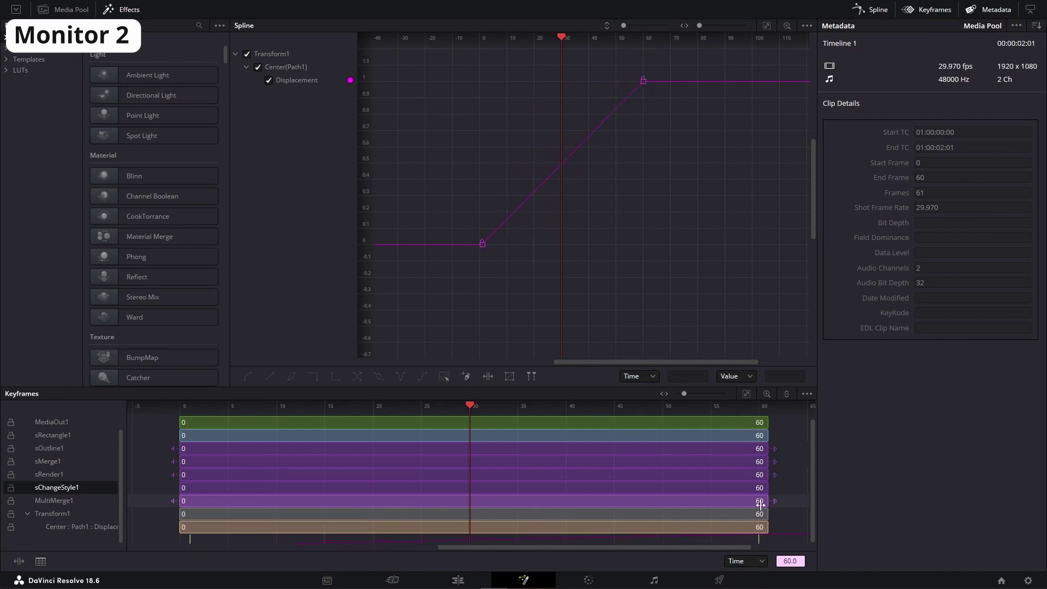
# Apply Smooth easing to both the end and start Displacement keyframes.
pyautogui.click(642, 82)
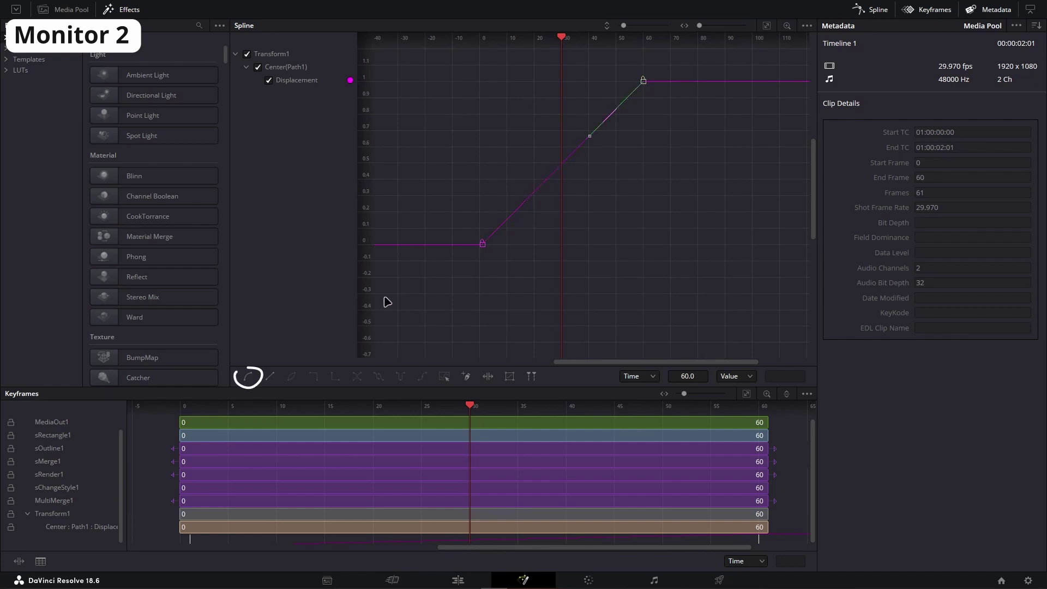
pyautogui.click(248, 376)
pyautogui.click(483, 244)
pyautogui.click(248, 376)
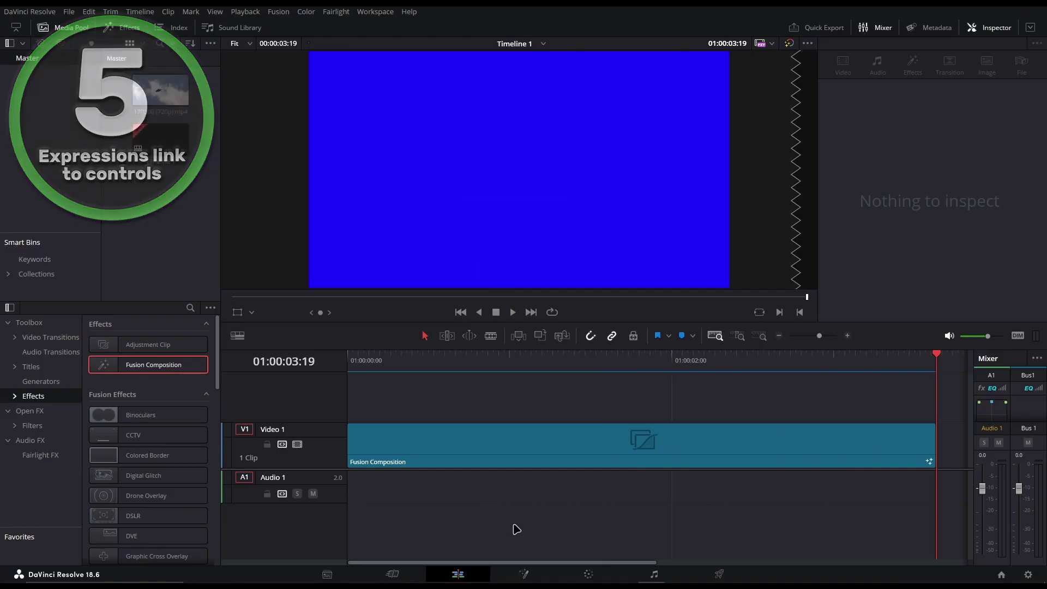
# Open the blue-square composition in Fusion, preview around frame 42 and select Transform1.
pyautogui.click(524, 573)
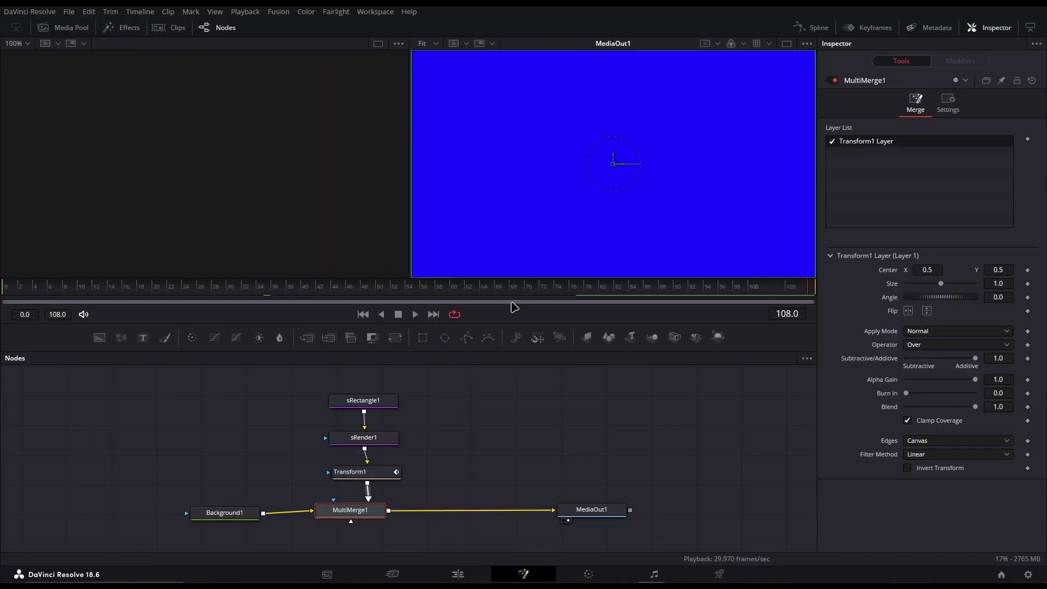
pyautogui.moveTo(501, 292); pyautogui.dragTo(253, 303)
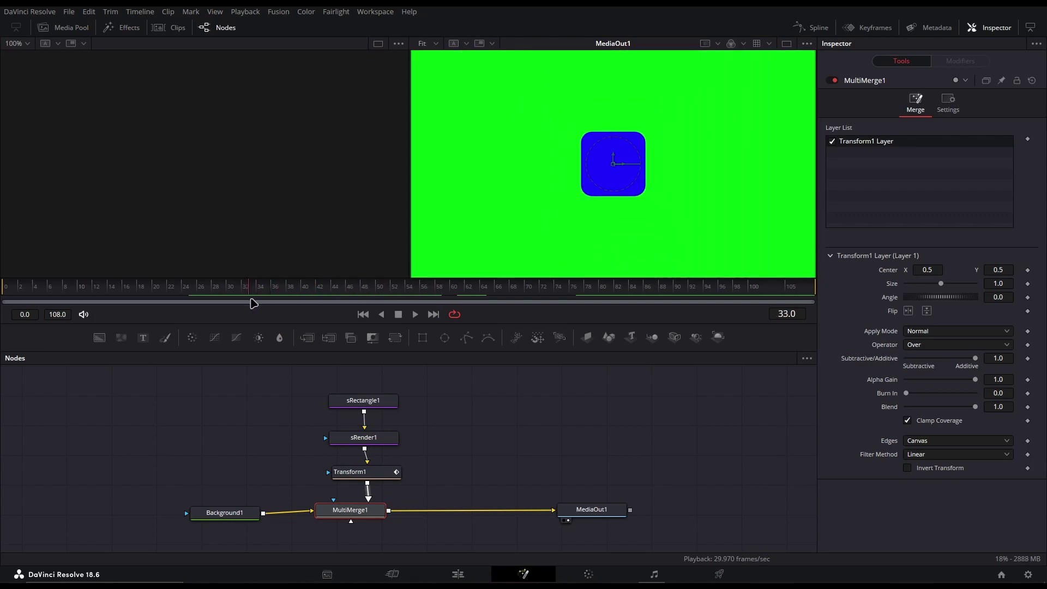
pyautogui.click(389, 471)
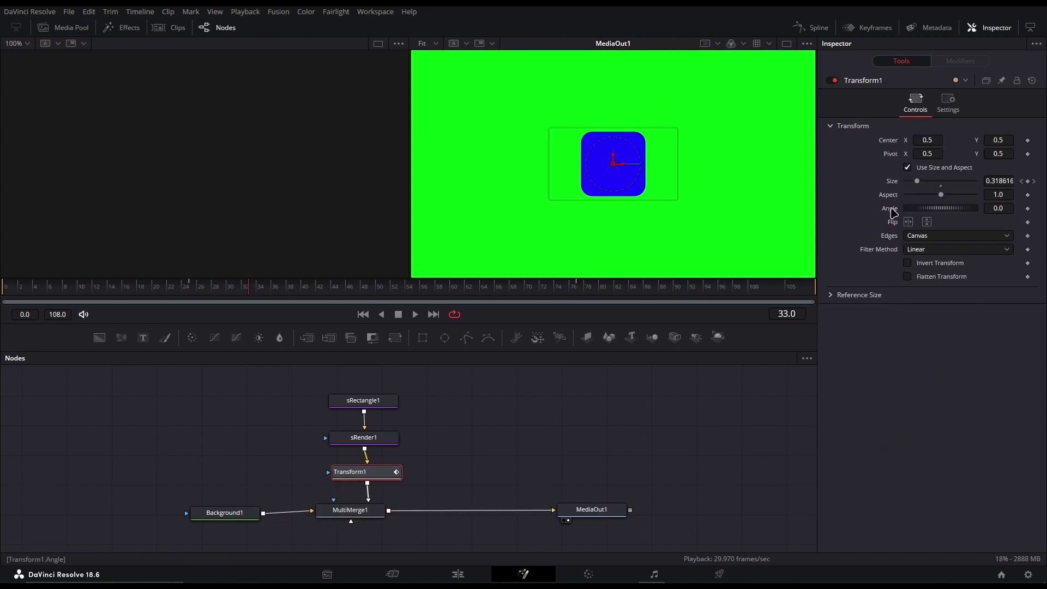
# Add an Angle expression Size*40 linked to Size, then prefix it to read Transform1.Size*40.
pyautogui.rightClick(892, 213)
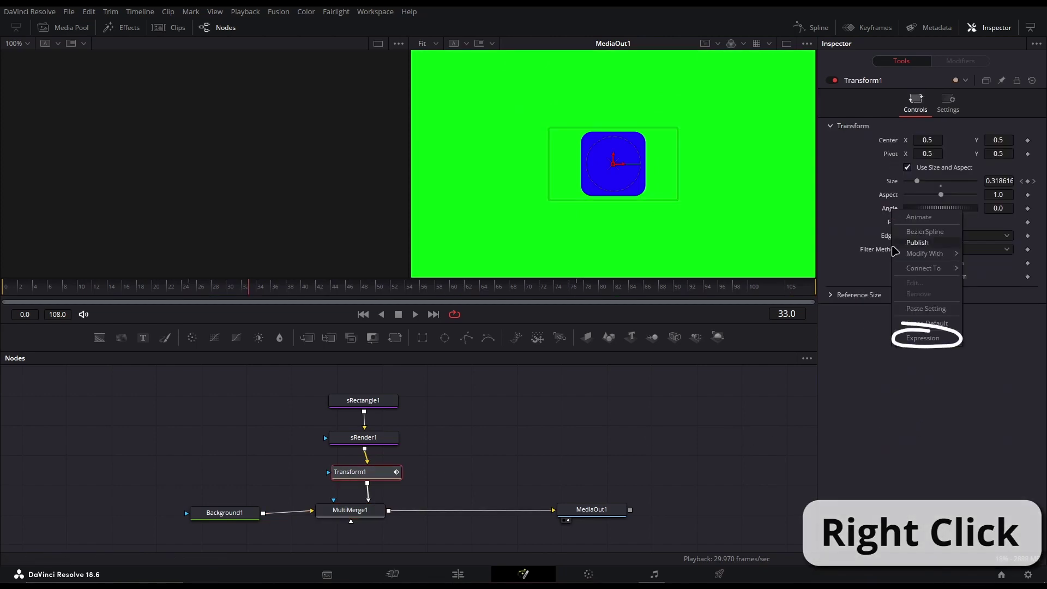
pyautogui.click(922, 338)
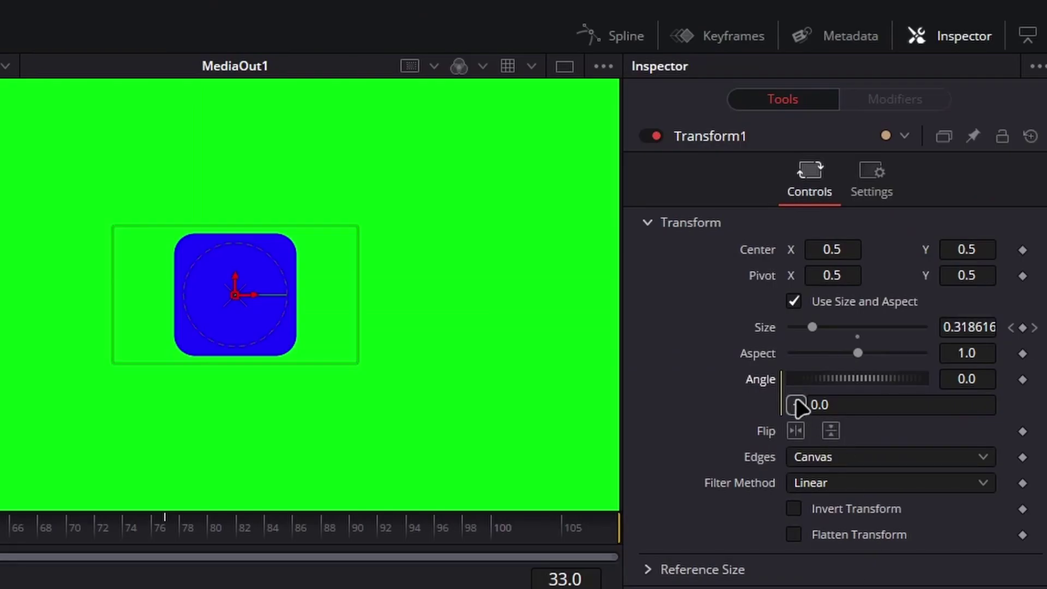
pyautogui.moveTo(796, 401); pyautogui.dragTo(769, 330)
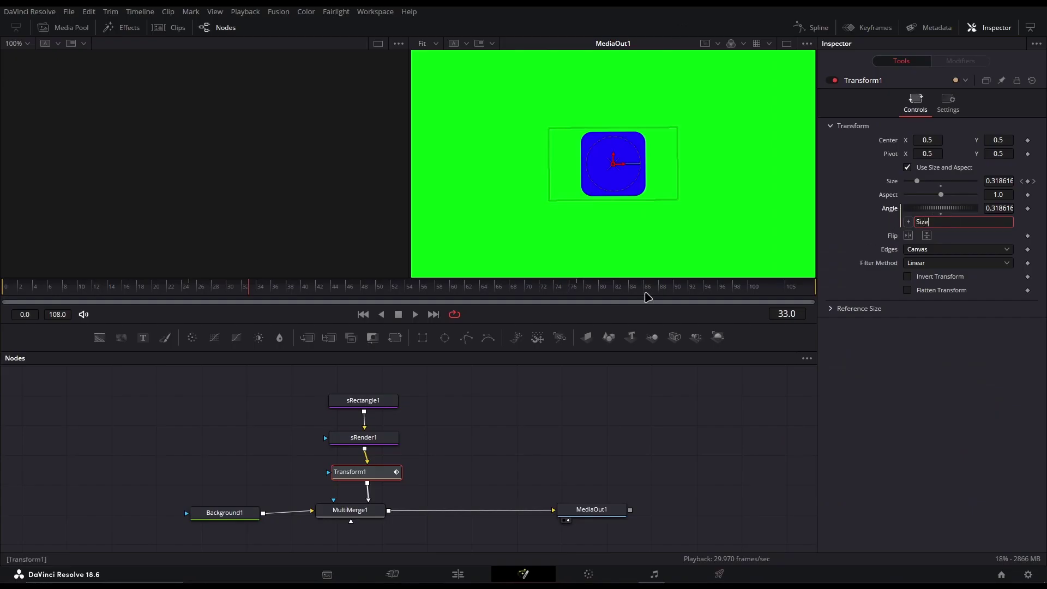
pyautogui.click(194, 288)
pyautogui.moveTo(194, 288)
pyautogui.mouseDown()
pyautogui.moveTo(340, 288)
pyautogui.moveTo(178, 287)
pyautogui.mouseUp()
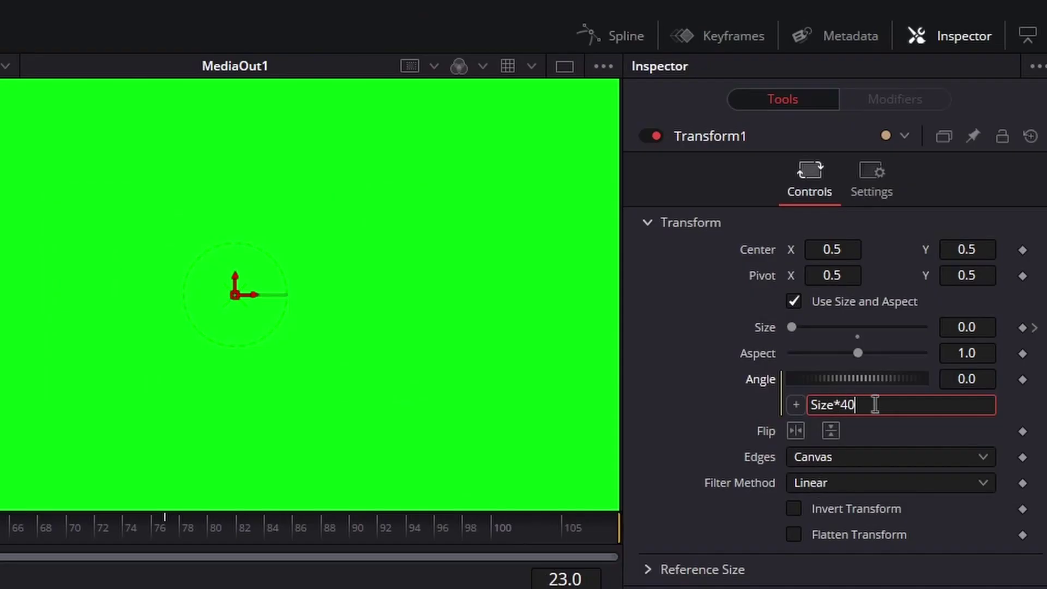
pyautogui.press('Return')
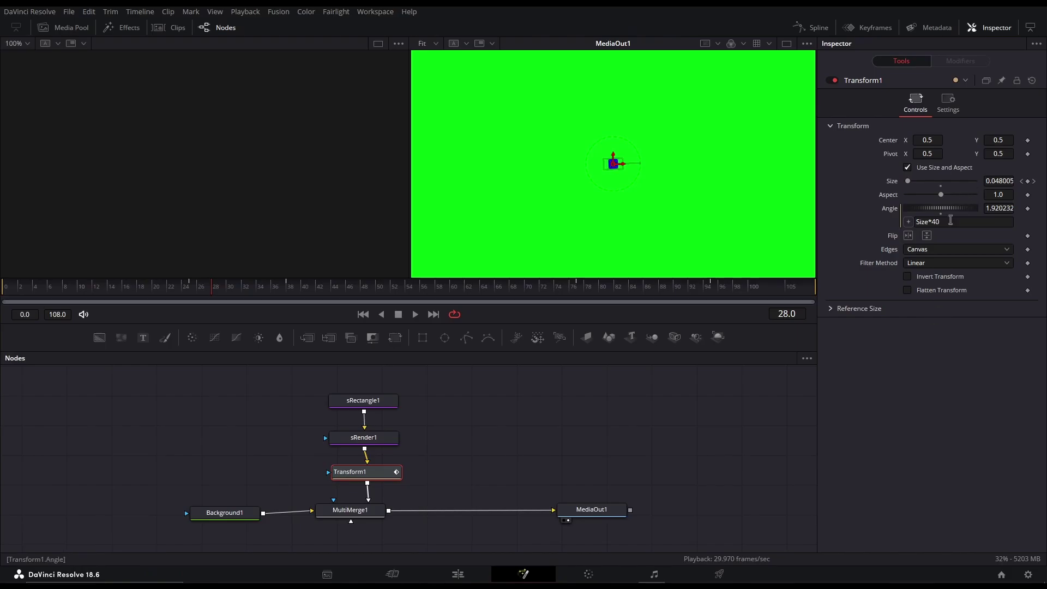
pyautogui.click(955, 222)
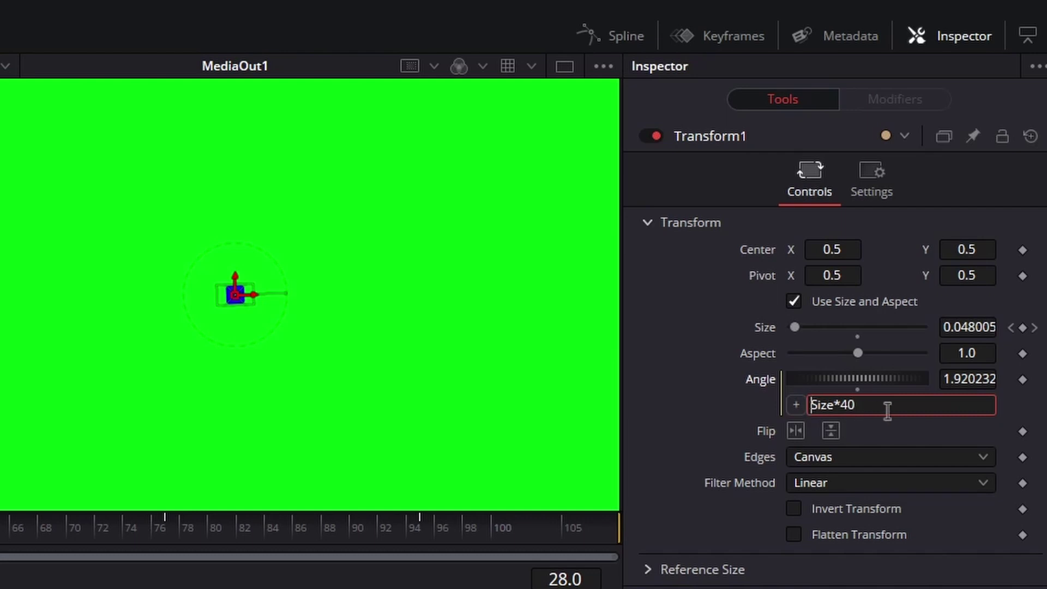
pyautogui.write('Transform1.')
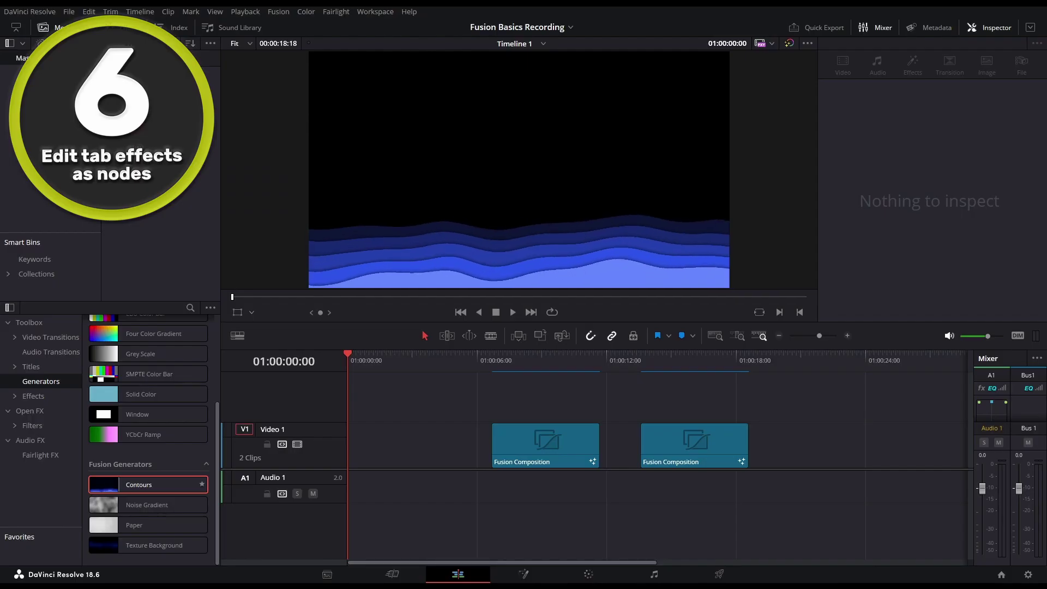
# Place Contours at the start of V1, switch it to Version 3, then select the second composition clip.
pyautogui.moveTo(138, 484); pyautogui.dragTo(354, 453)
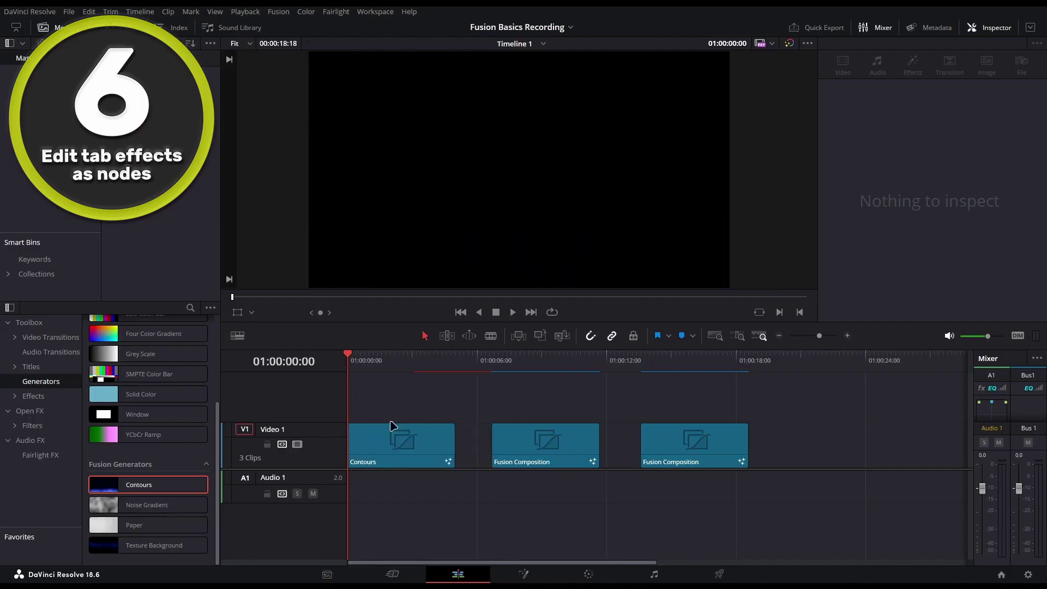
pyautogui.press('space')
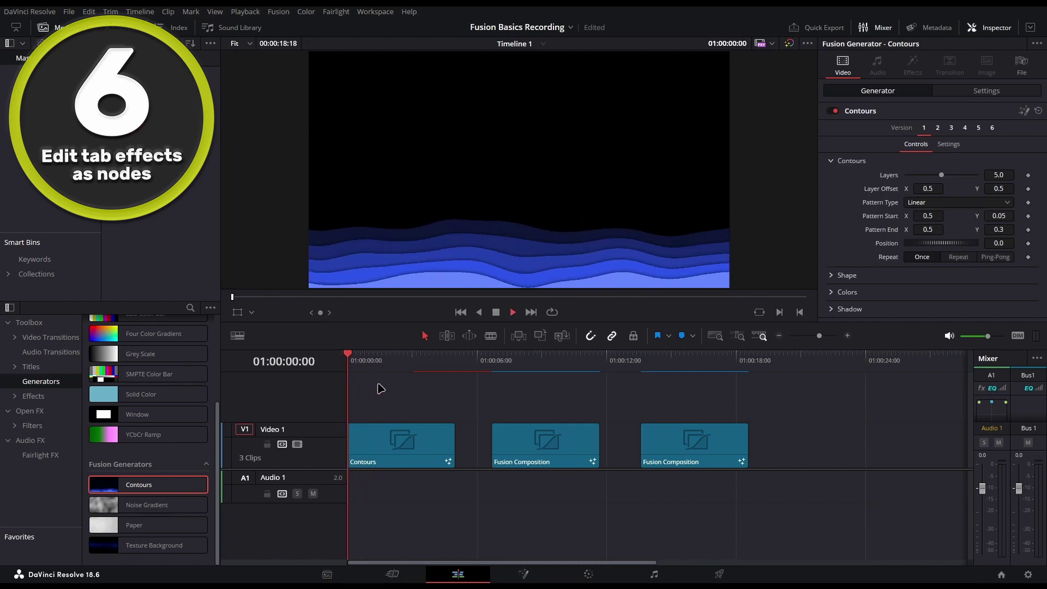
pyautogui.click(388, 449)
pyautogui.click(950, 129)
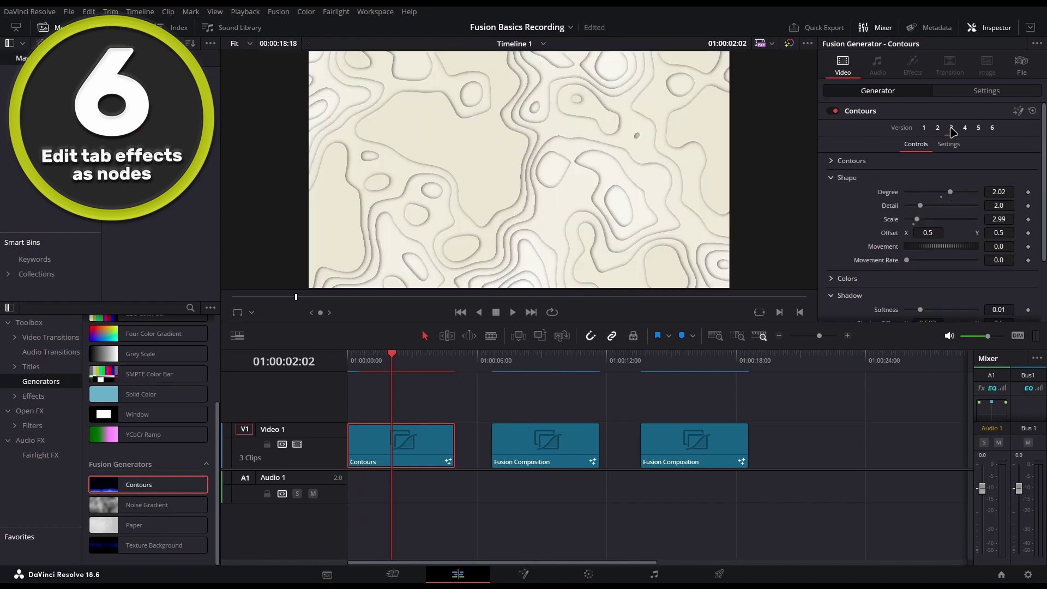
pyautogui.moveTo(366, 364)
pyautogui.mouseDown()
pyautogui.moveTo(376, 363)
pyautogui.moveTo(355, 365)
pyautogui.moveTo(371, 372)
pyautogui.mouseUp()
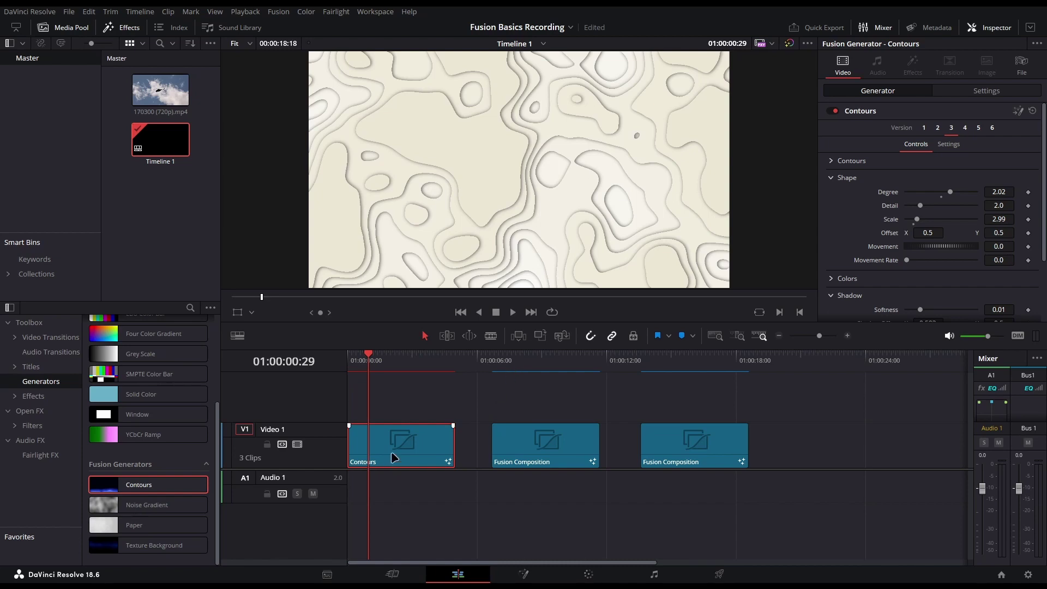
pyautogui.click(548, 367)
pyautogui.click(549, 436)
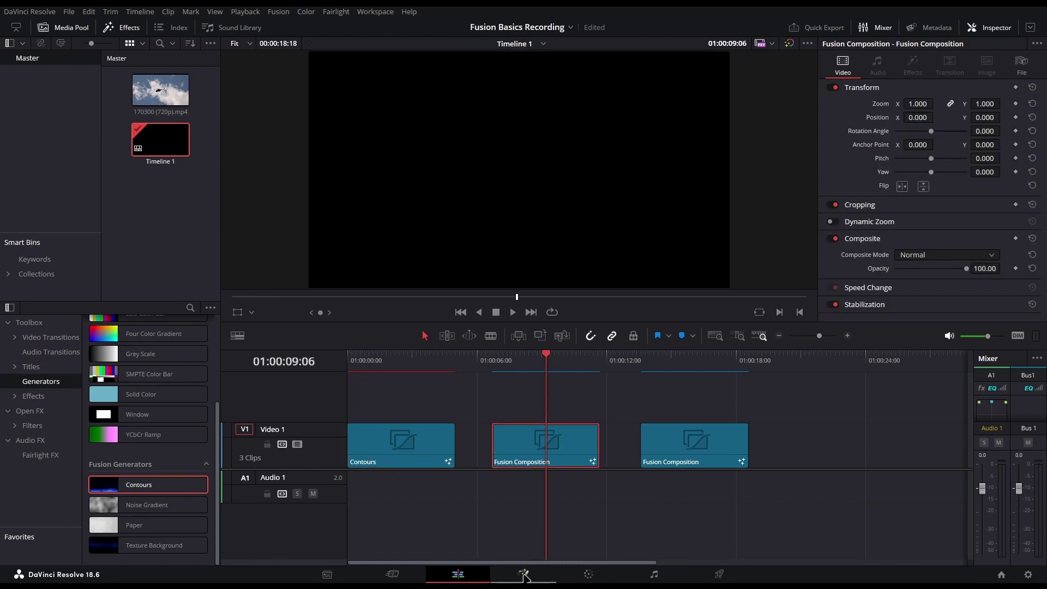
# Open the composition in Fusion and add the Contours template from Effects > Templates as a node.
pyautogui.click(523, 574)
pyautogui.click(125, 28)
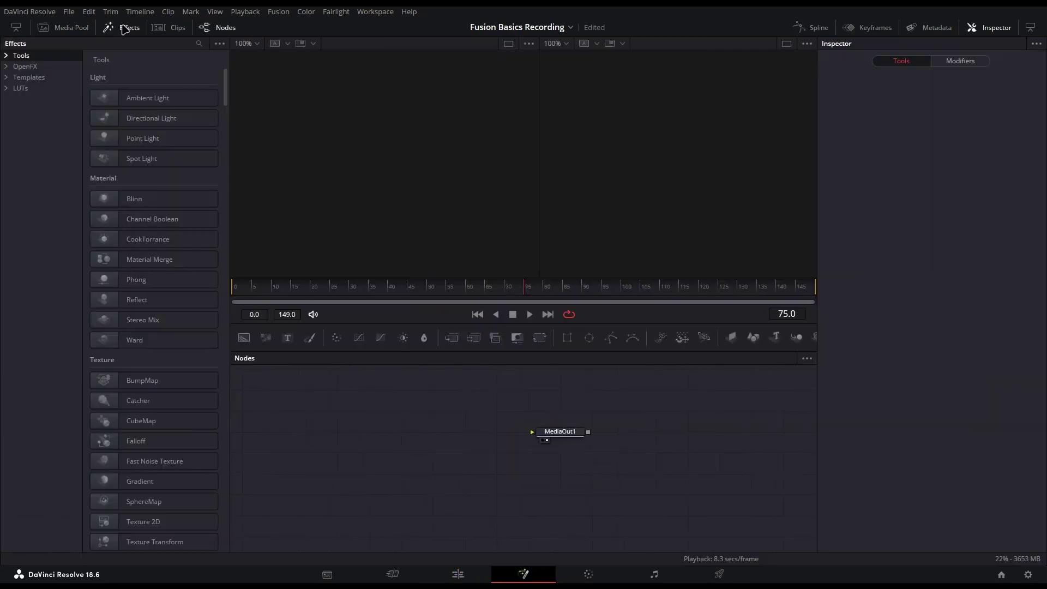
pyautogui.click(22, 78)
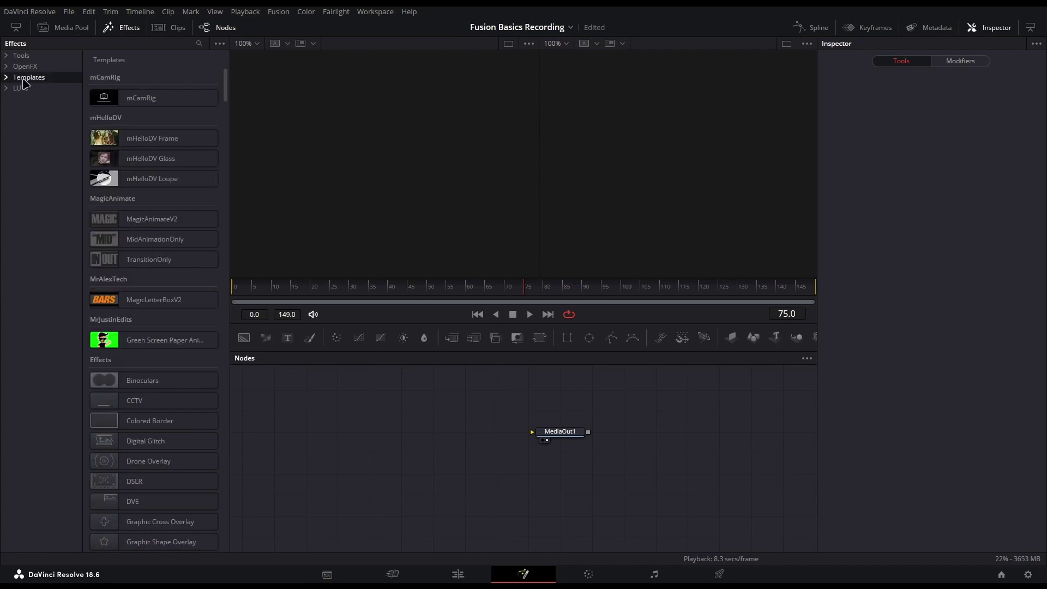
pyautogui.moveTo(224, 81); pyautogui.dragTo(225, 187)
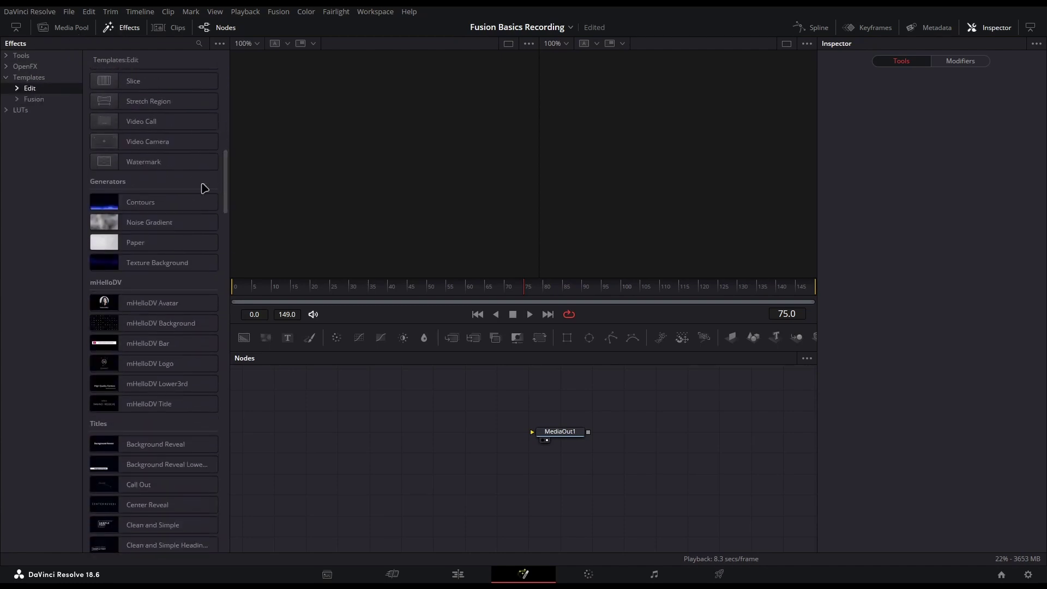
pyautogui.click(125, 204)
pyautogui.moveTo(422, 436); pyautogui.dragTo(423, 436)
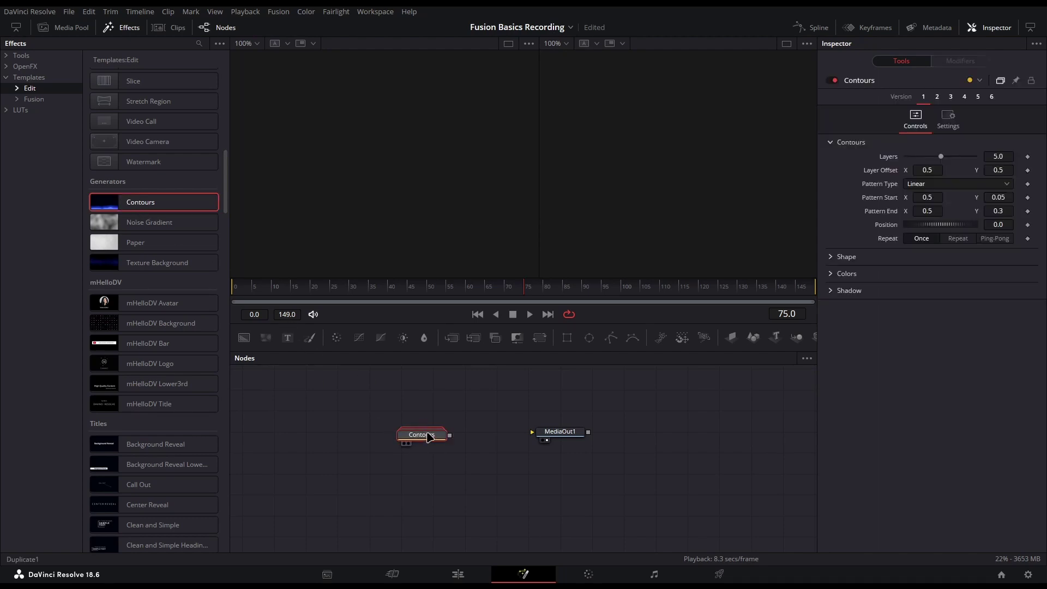
# Expand and reposition the Contours group, collapse it, and reveal its Shape and Shadow settings.
pyautogui.doubleClick(422, 435)
pyautogui.moveTo(349, 428); pyautogui.dragTo(307, 428)
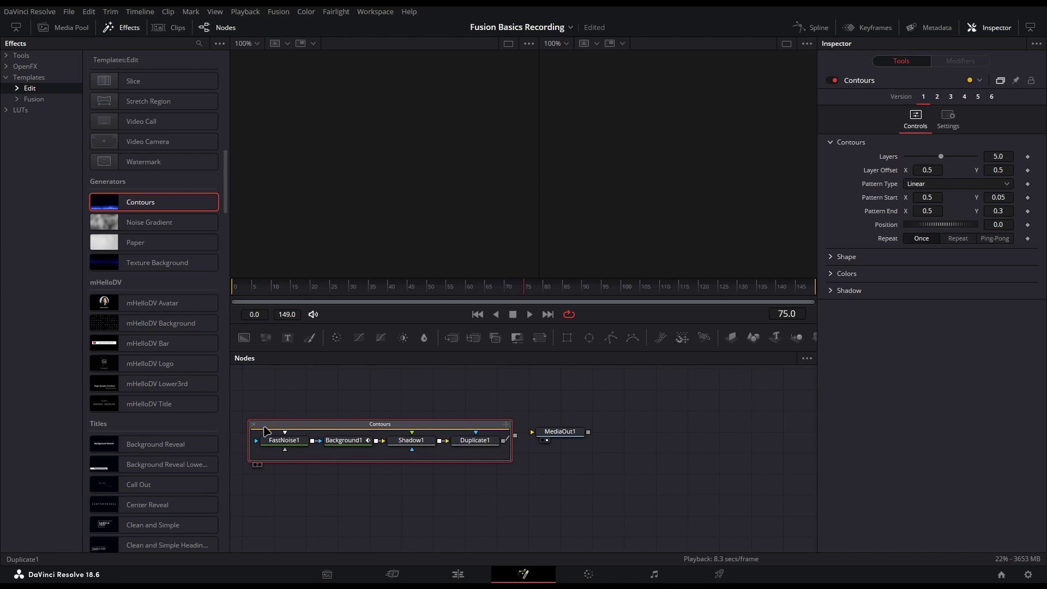
pyautogui.click(253, 424)
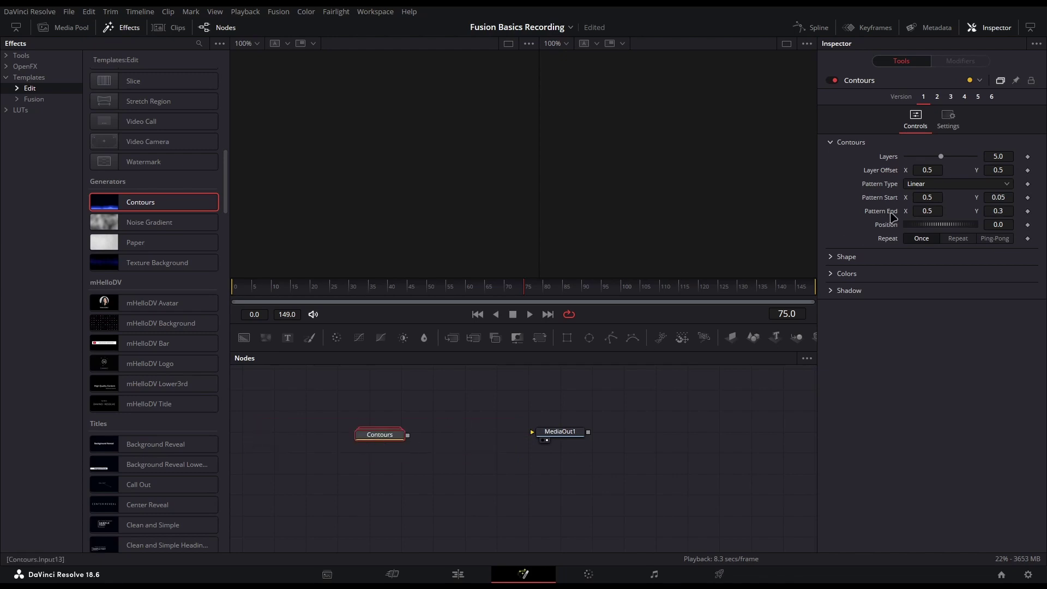
pyautogui.click(832, 259)
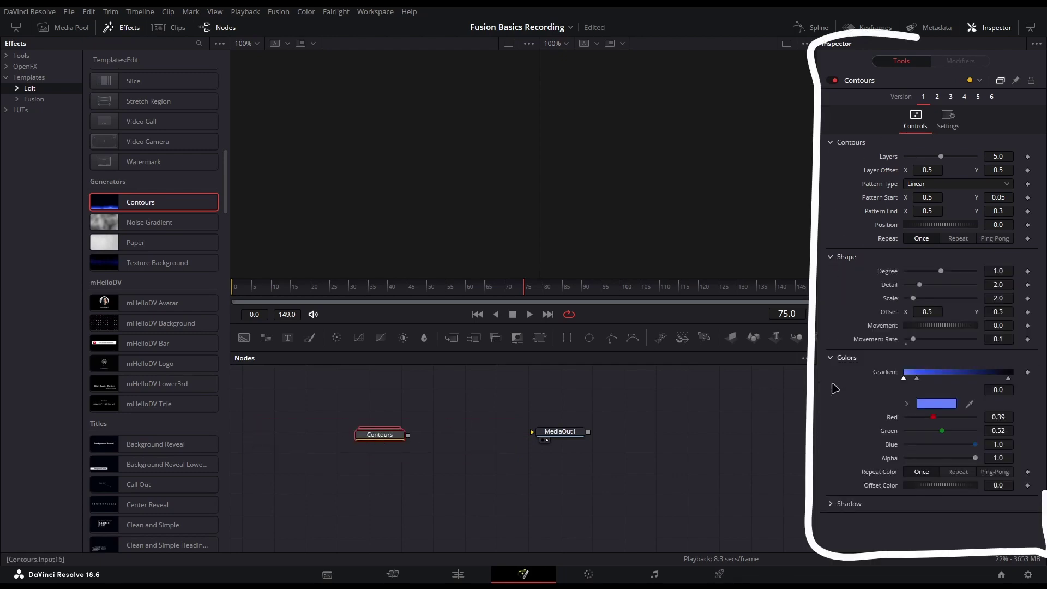
pyautogui.click(832, 506)
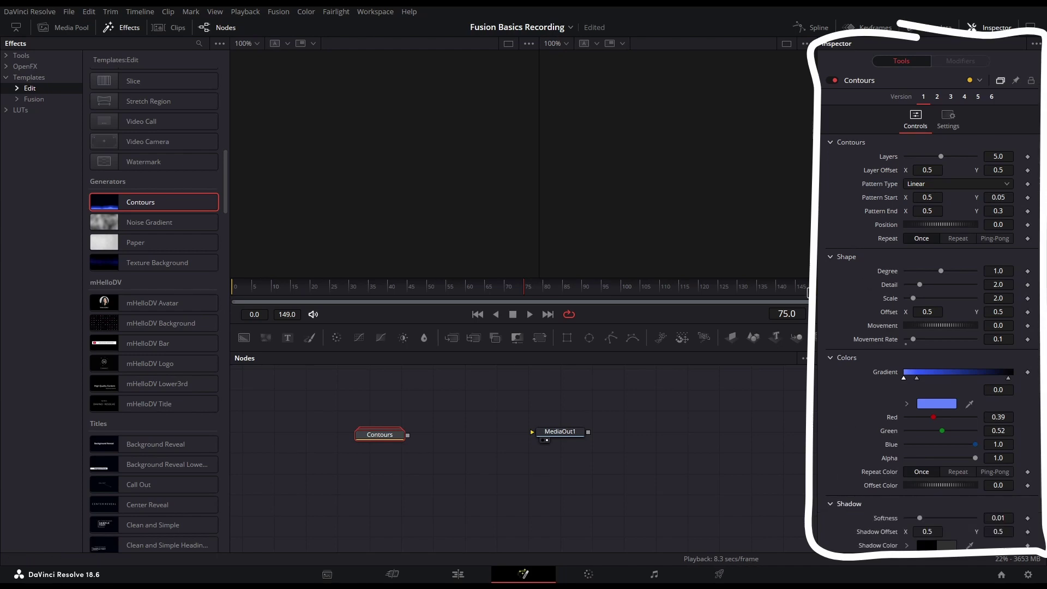
# Connect Contours to MediaOut1, then return to Edit and open the Contours clip in Fusion.
pyautogui.moveTo(408, 434); pyautogui.dragTo(532, 436)
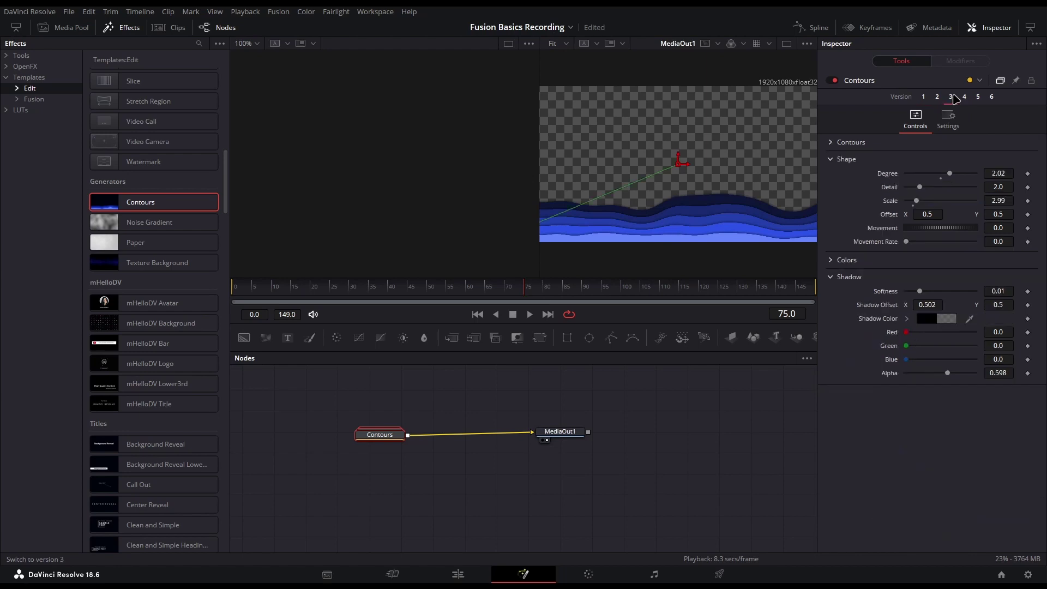
pyautogui.click(951, 97)
pyautogui.click(458, 574)
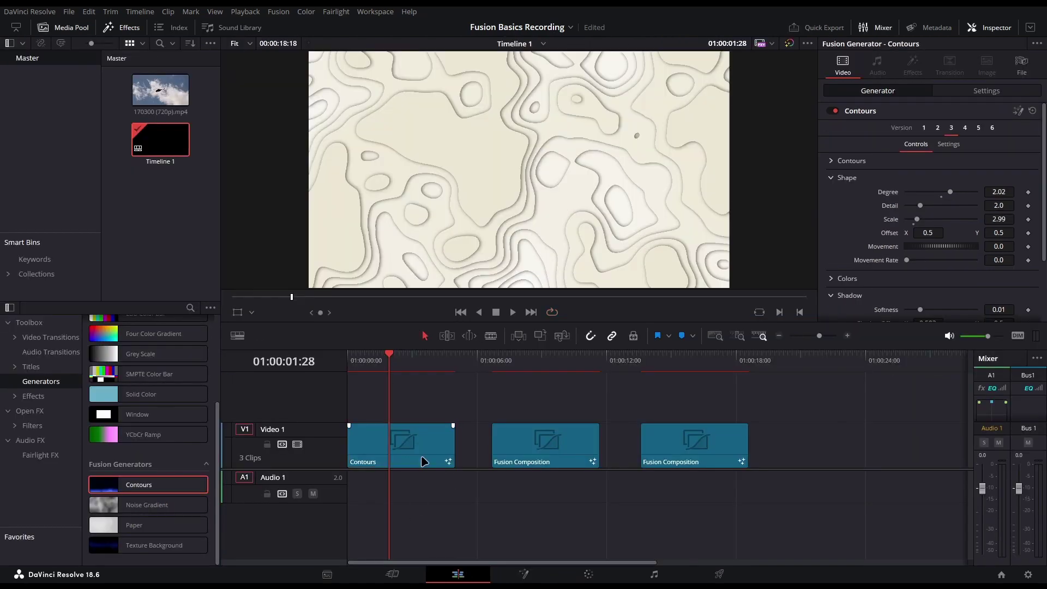
pyautogui.click(1019, 113)
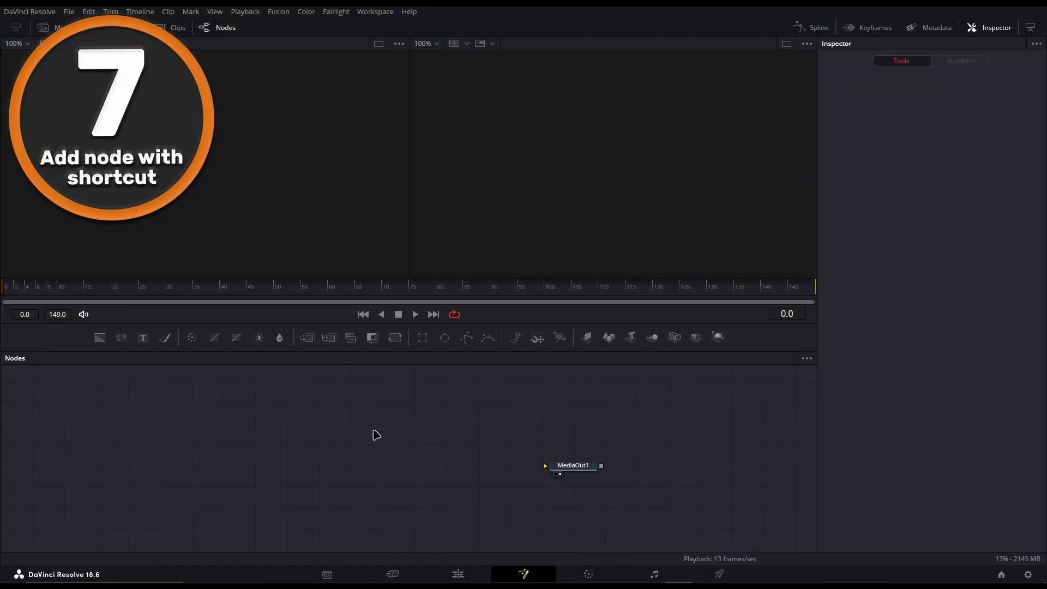
# Browse the node area's Add Tool menu, then dismiss it.
pyautogui.rightClick(329, 438)
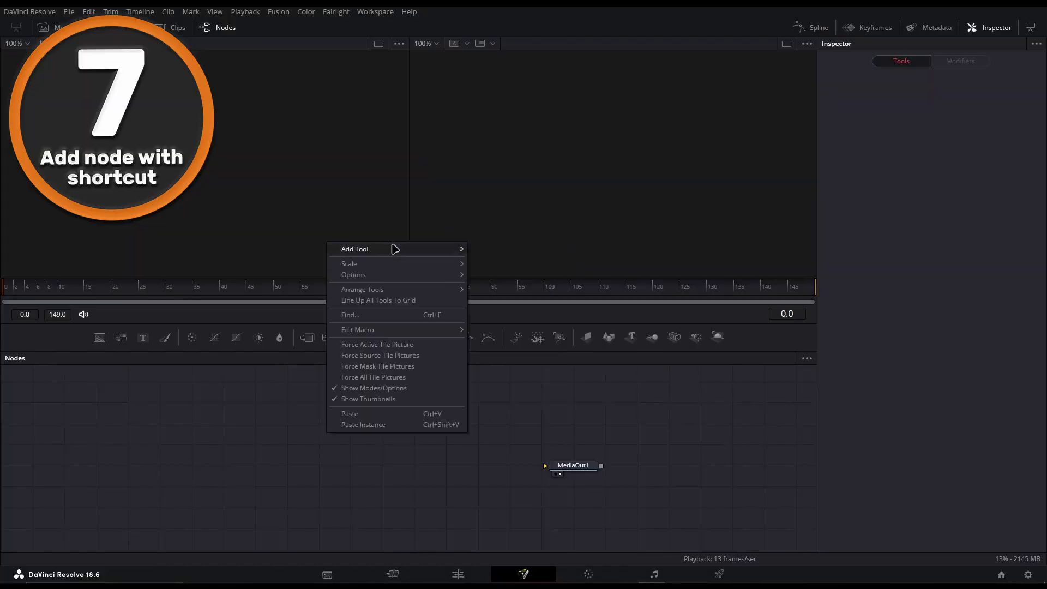
pyautogui.moveTo(394, 249)
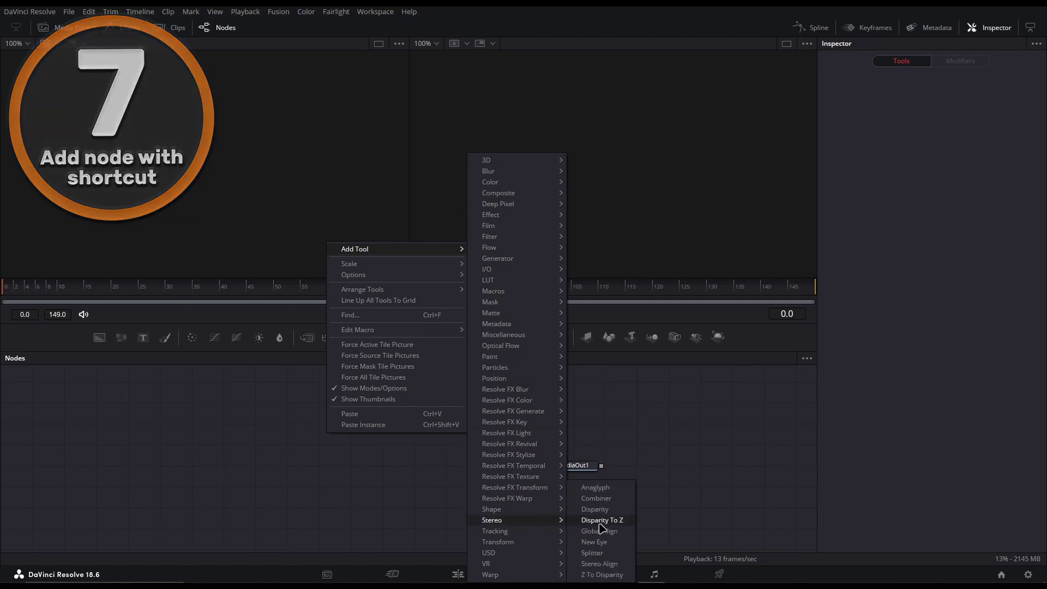
pyautogui.moveTo(509, 560)
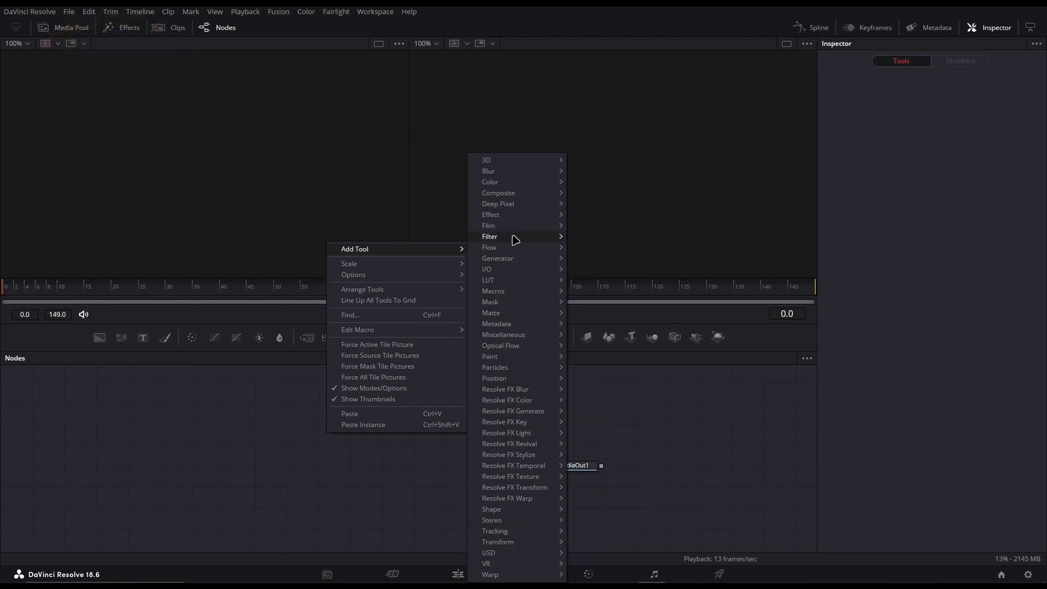
pyautogui.click(351, 479)
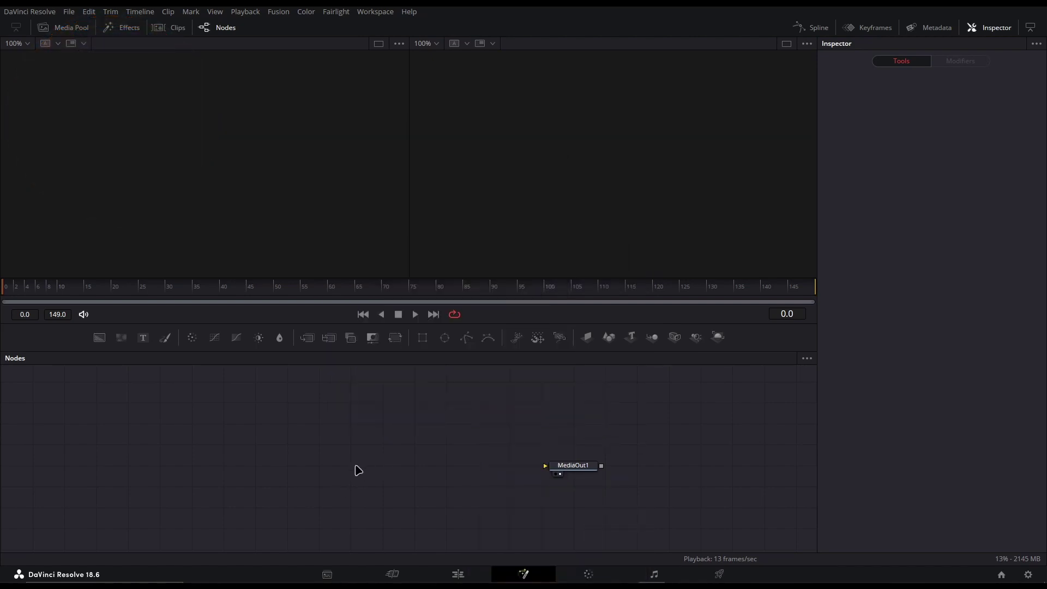
# Search the quick tool finder for 'stic' to locate Sticky Note.
pyautogui.hotkey('ctrl', 'space')
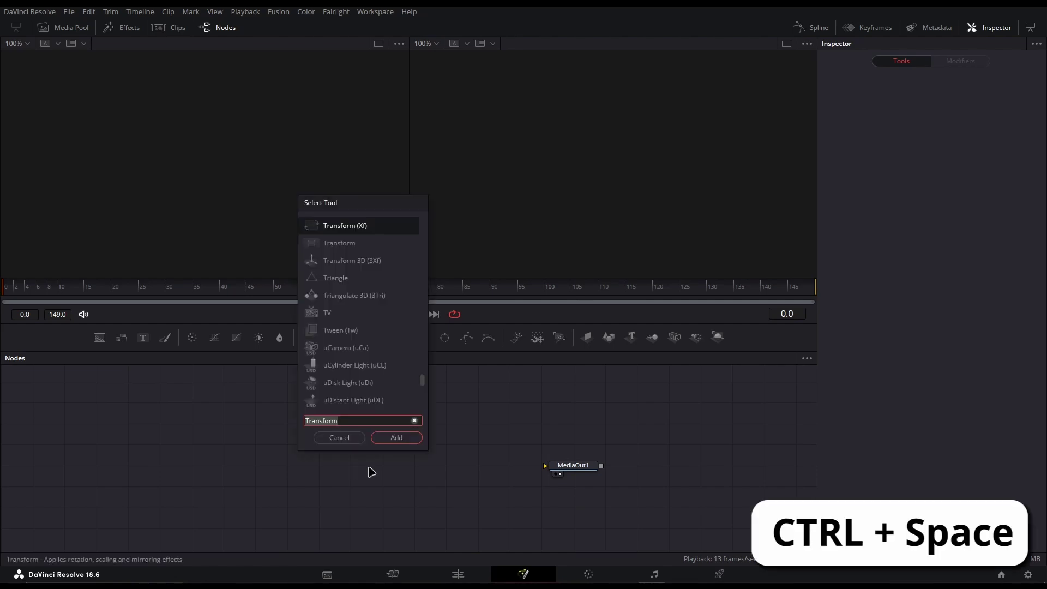
pyautogui.press('BackSpace')
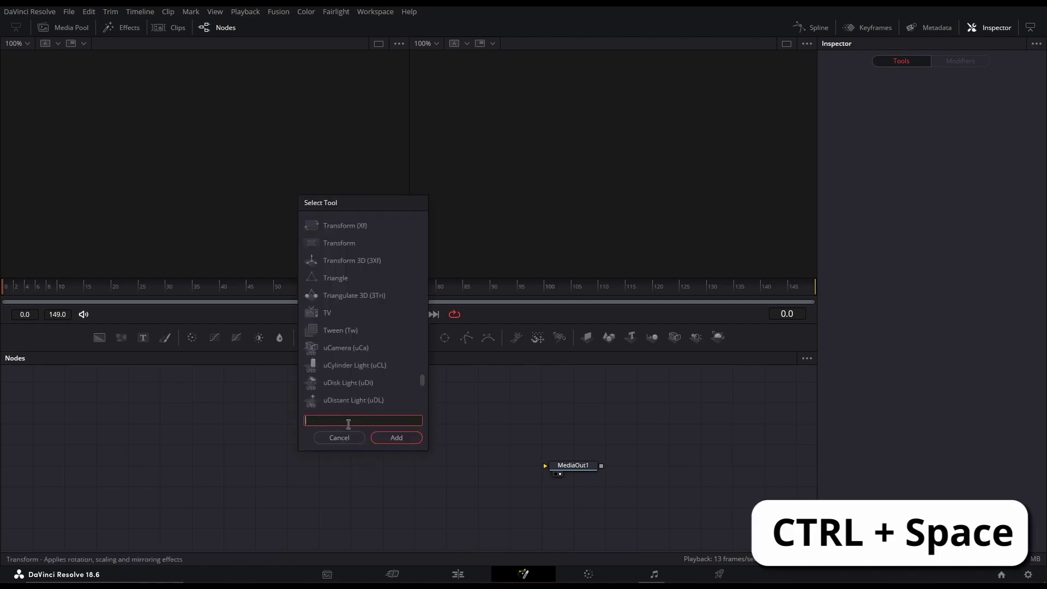
pyautogui.write('stic')
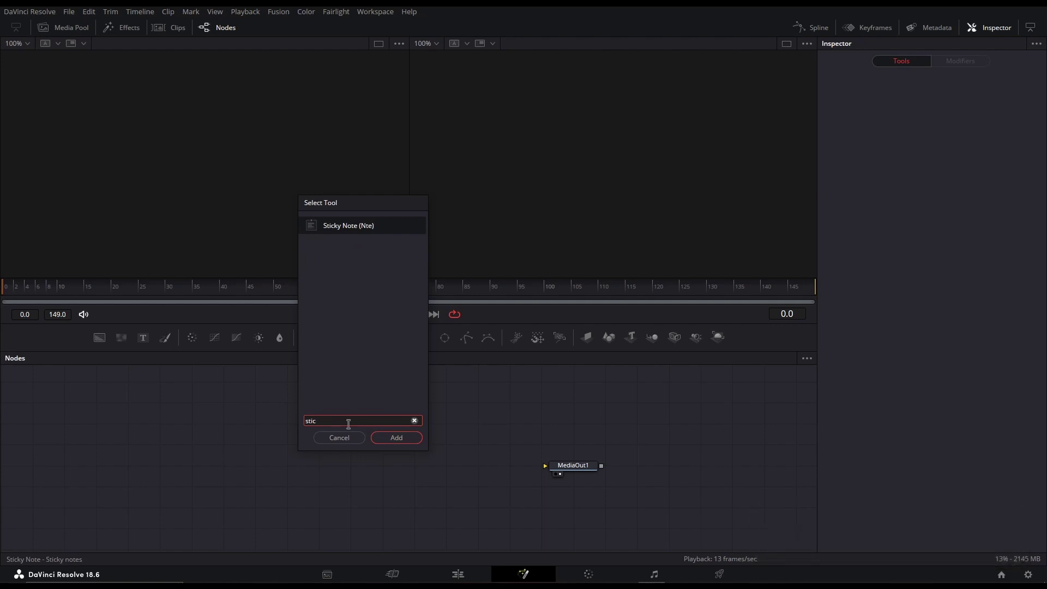
# Add a Sticky Note to the node graph and write 'Type notes' in it.
pyautogui.click(396, 438)
pyautogui.moveTo(369, 478); pyautogui.dragTo(332, 390)
pyautogui.doubleClick(288, 421)
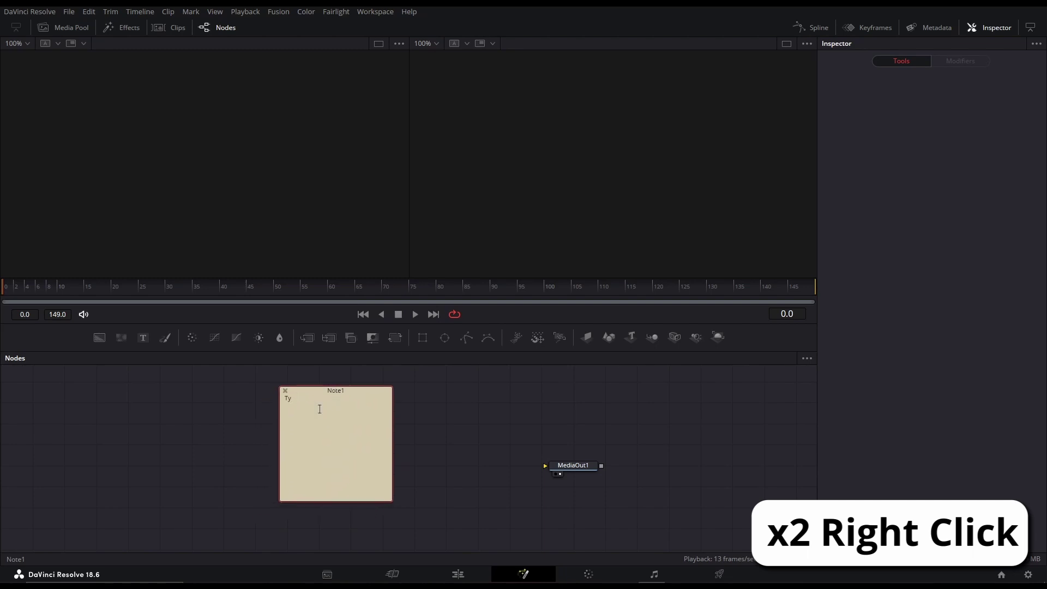
pyautogui.write('Type notes')
pyautogui.click(453, 420)
# Collapse and reposition the note, then rename it to TODO:.
pyautogui.click(284, 390)
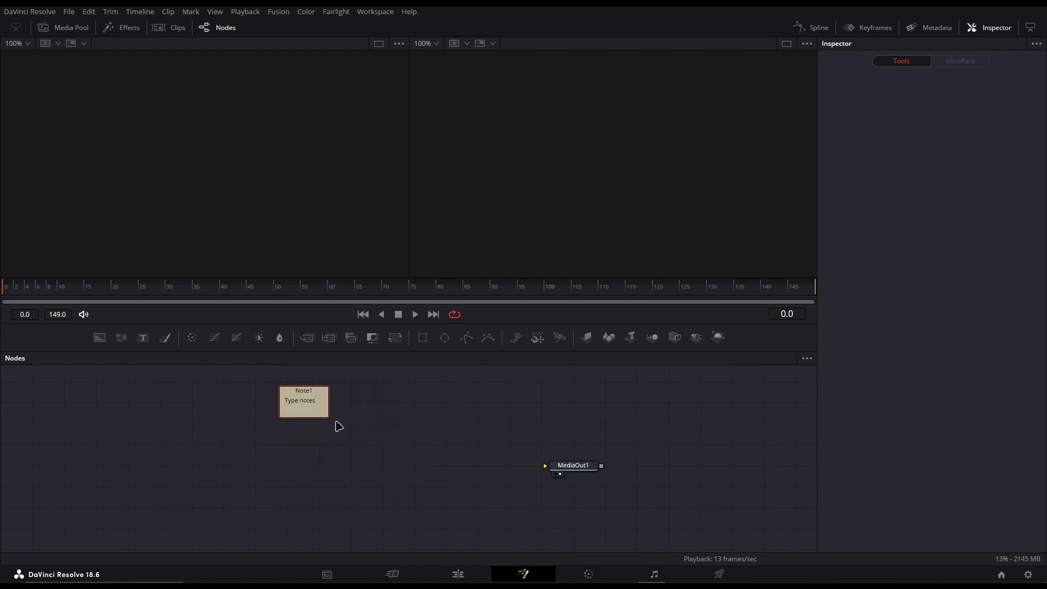
pyautogui.moveTo(311, 411); pyautogui.dragTo(351, 441)
pyautogui.doubleClick(347, 423)
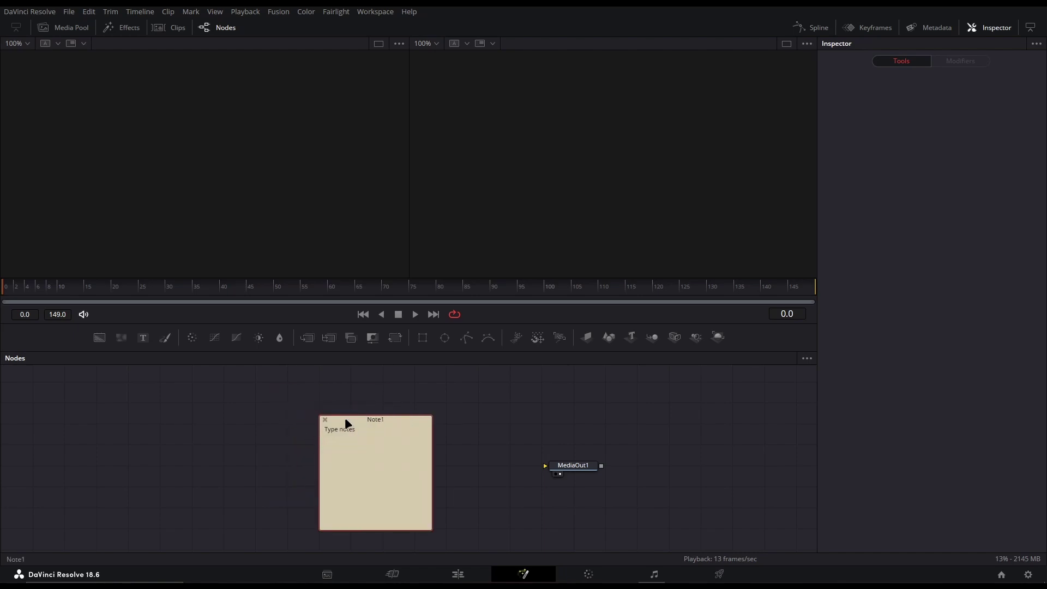
pyautogui.click(326, 420)
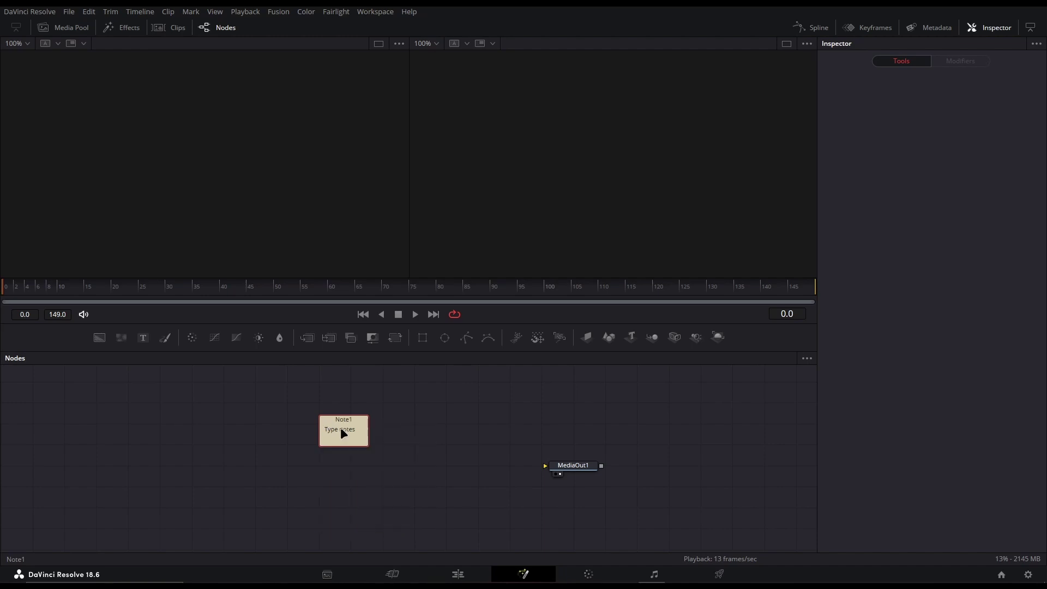
pyautogui.press('F2')
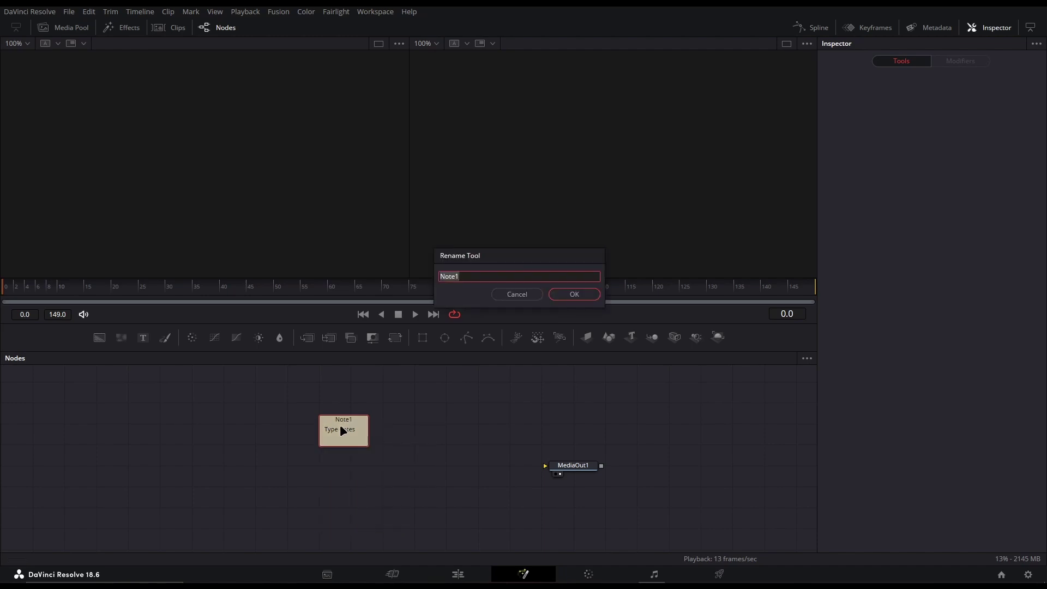
pyautogui.write('TCDO')
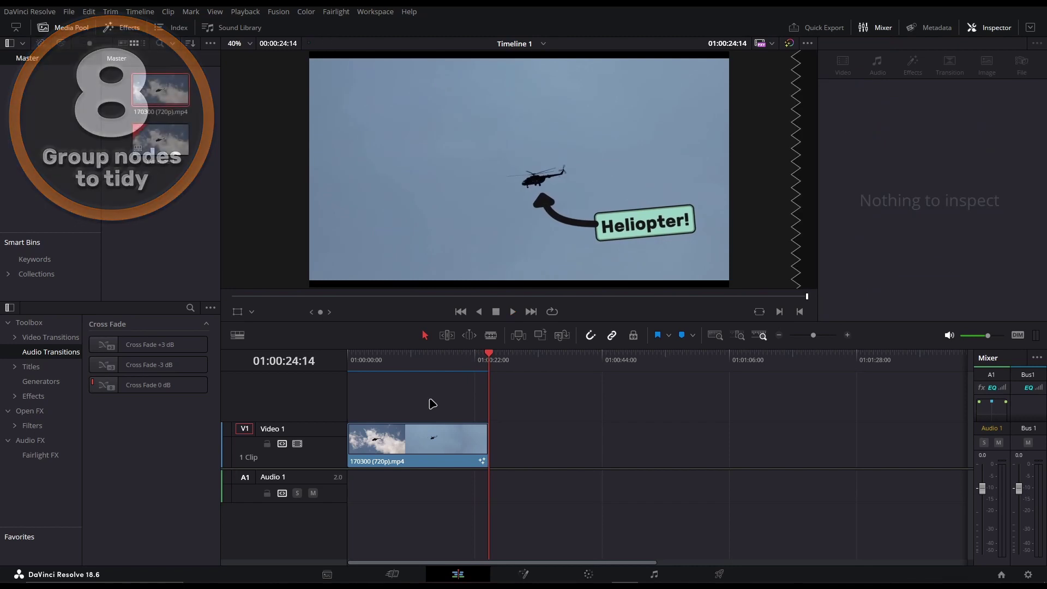
pyautogui.click(525, 573)
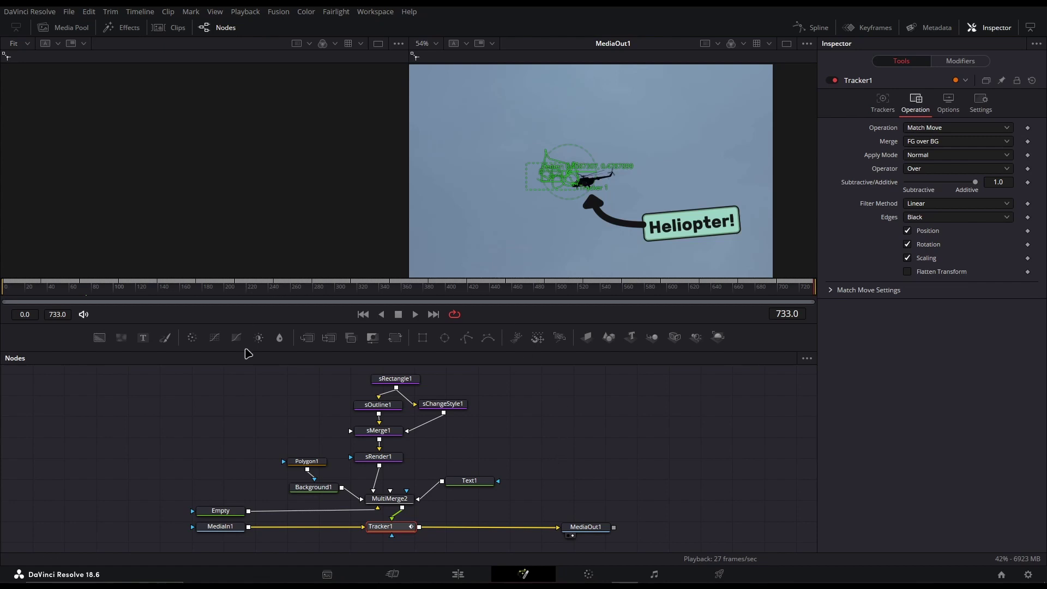
pyautogui.click(385, 460)
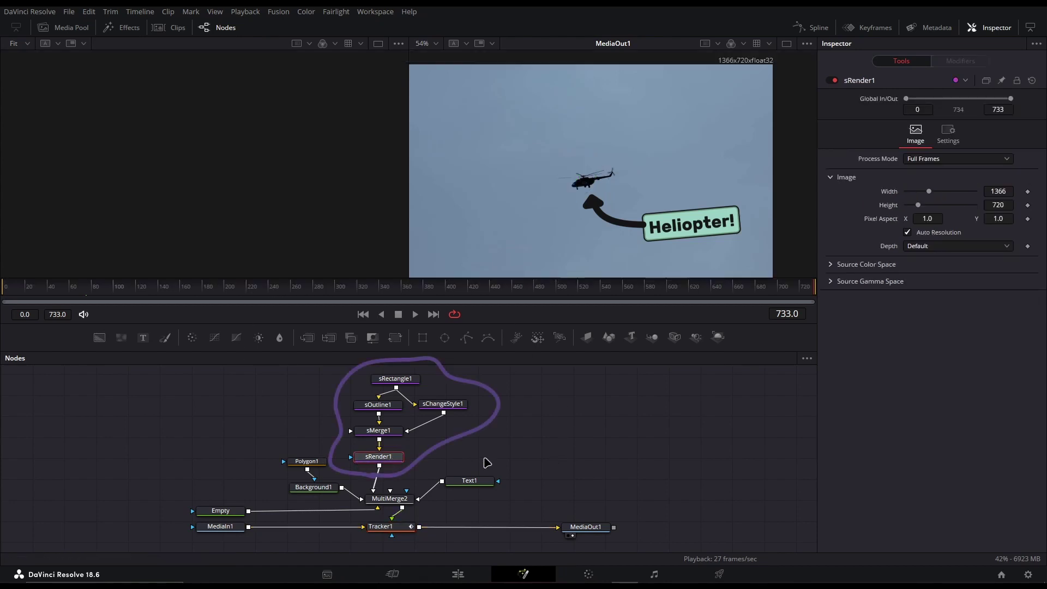
pyautogui.press('1')
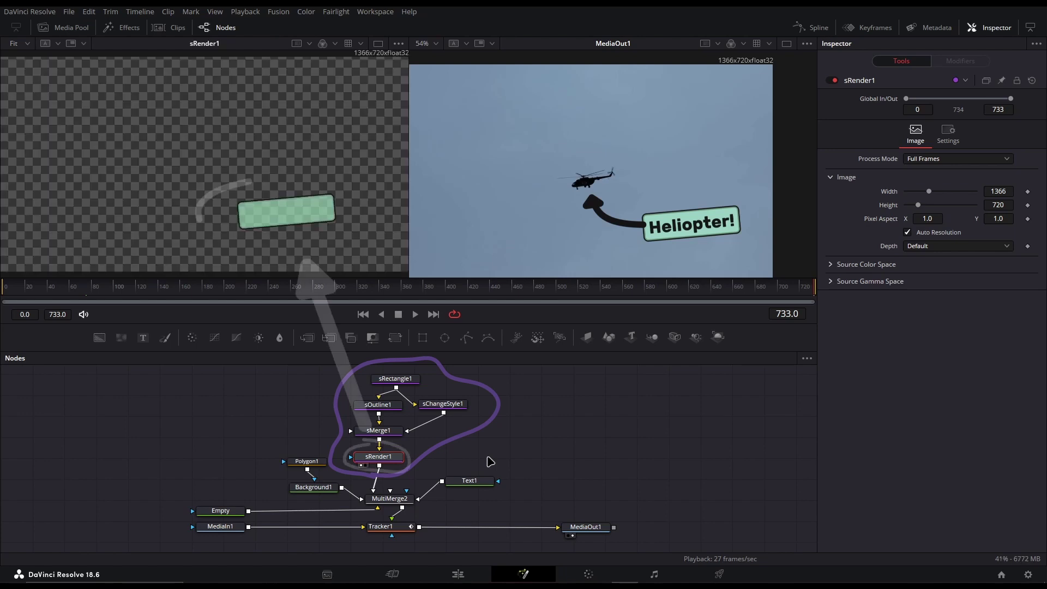
pyautogui.click(319, 492)
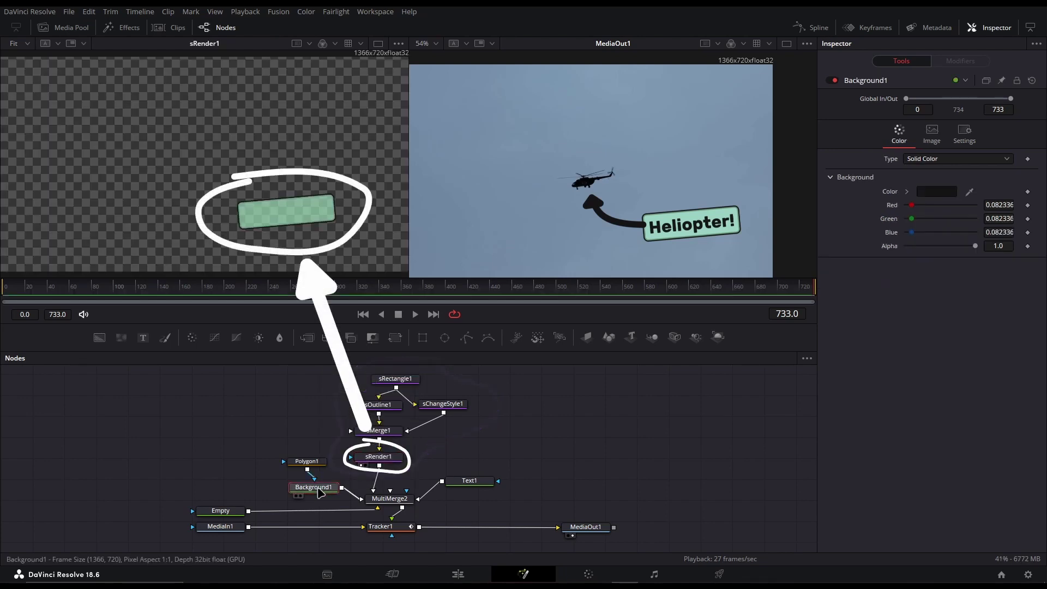
pyautogui.press('1')
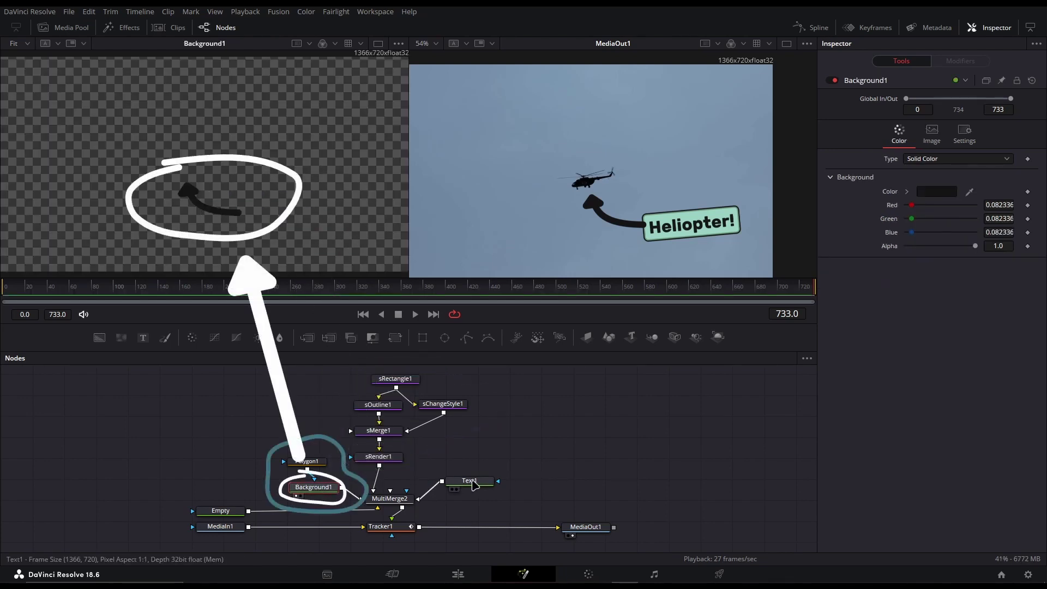
pyautogui.click(473, 483)
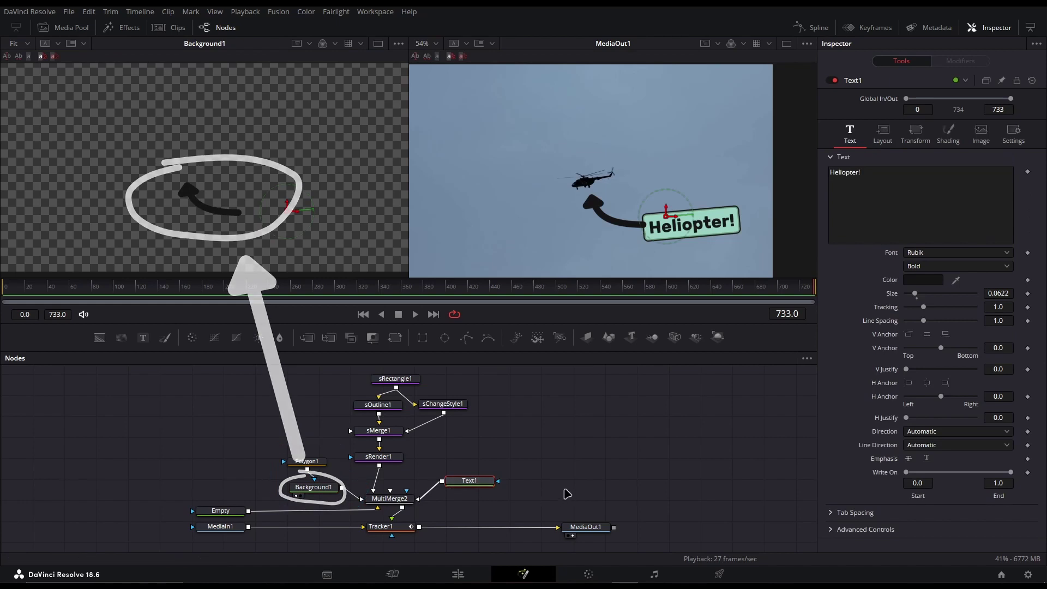
pyautogui.press('1')
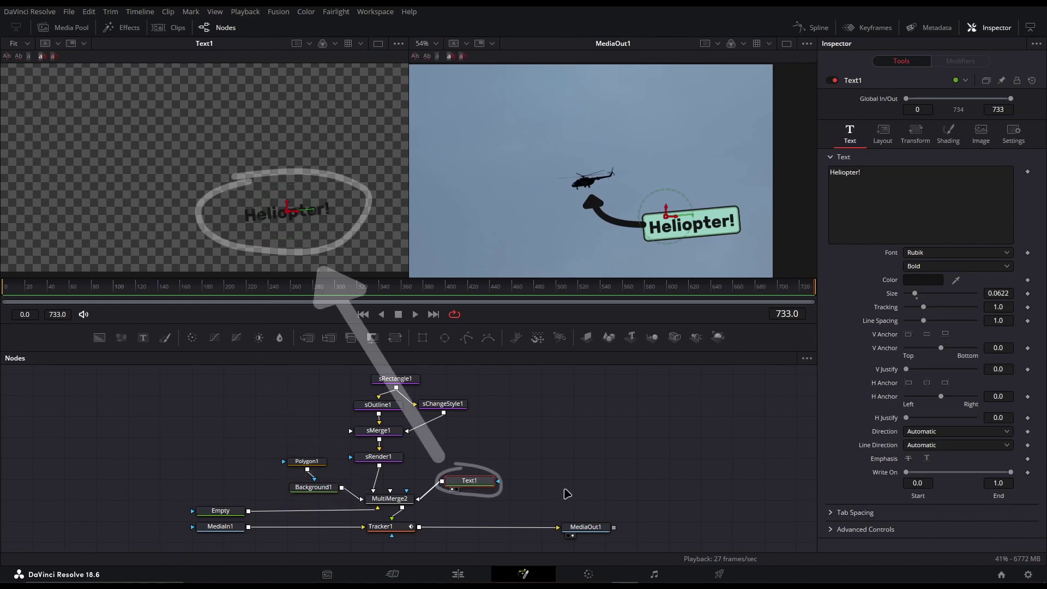
pyautogui.click(393, 500)
pyautogui.press('1')
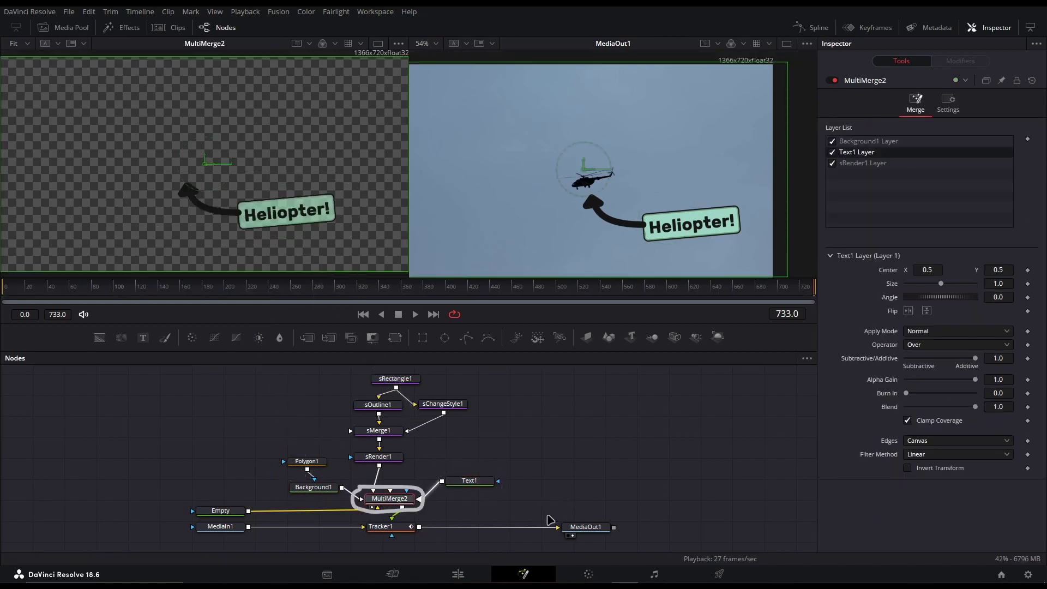
pyautogui.click(406, 530)
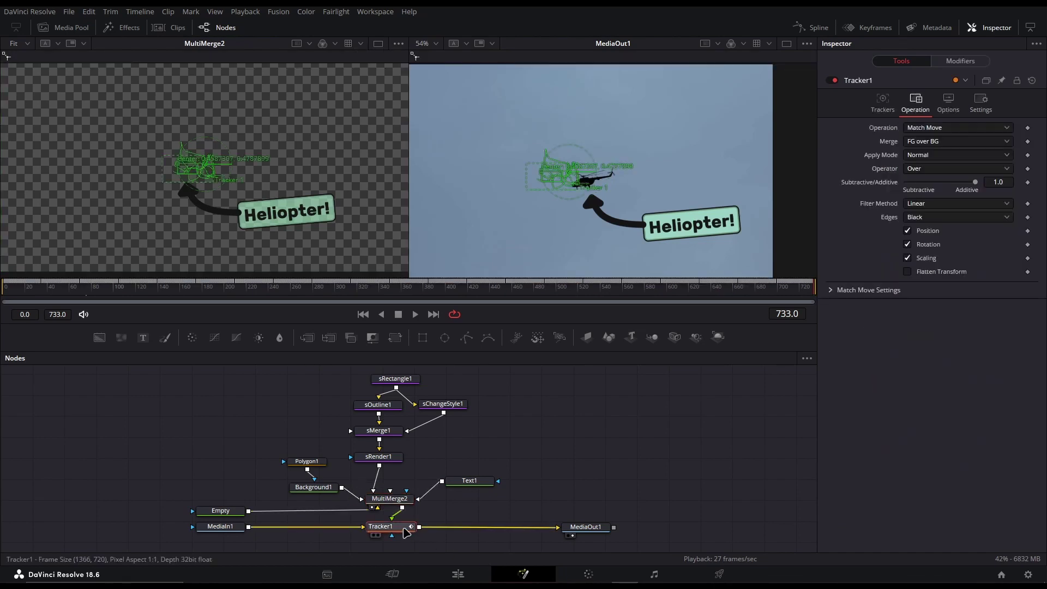
pyautogui.press('1')
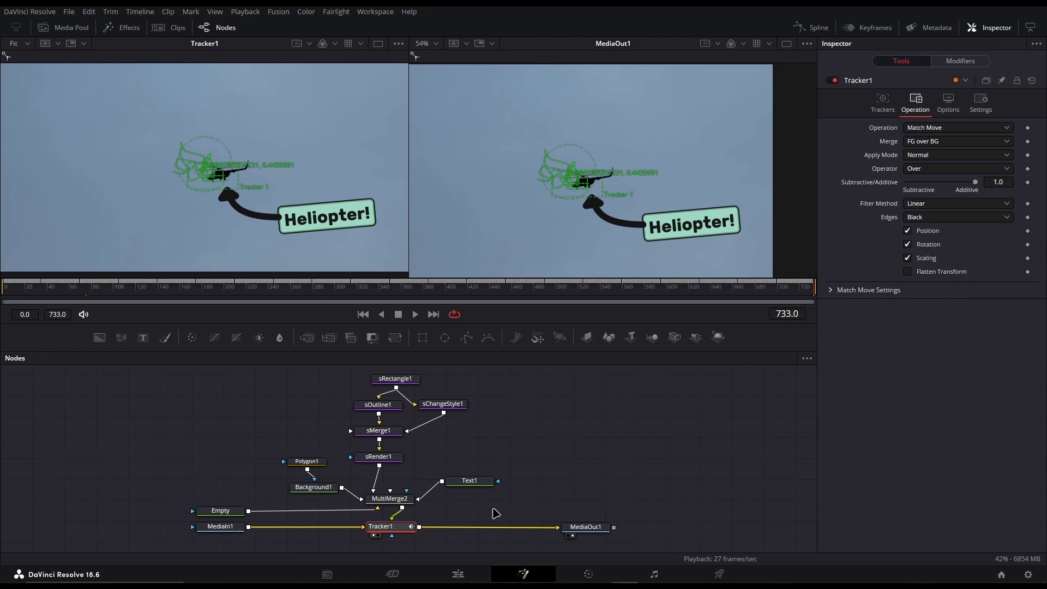
# Select the five shape nodes sRectangle1 through sRender1 and group them.
pyautogui.press('1')
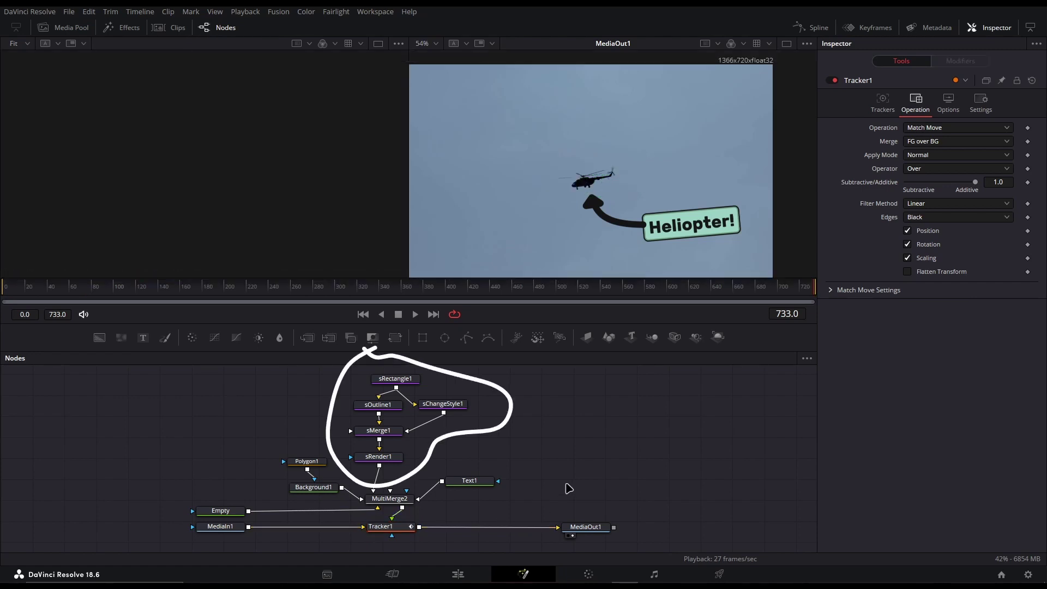
pyautogui.moveTo(554, 437); pyautogui.dragTo(549, 440)
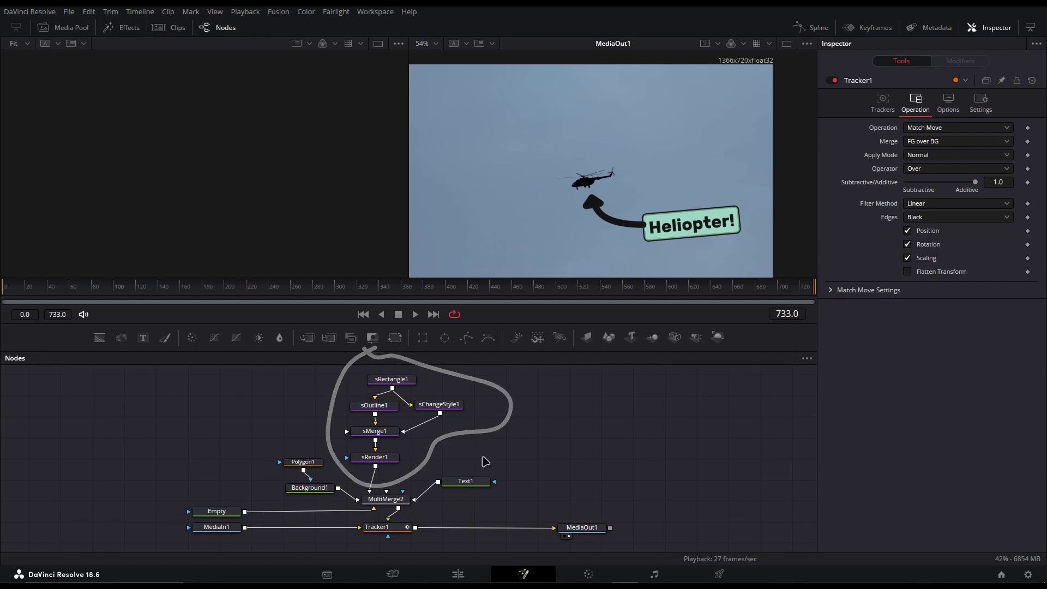
pyautogui.moveTo(489, 461); pyautogui.dragTo(332, 375)
pyautogui.rightClick(382, 459)
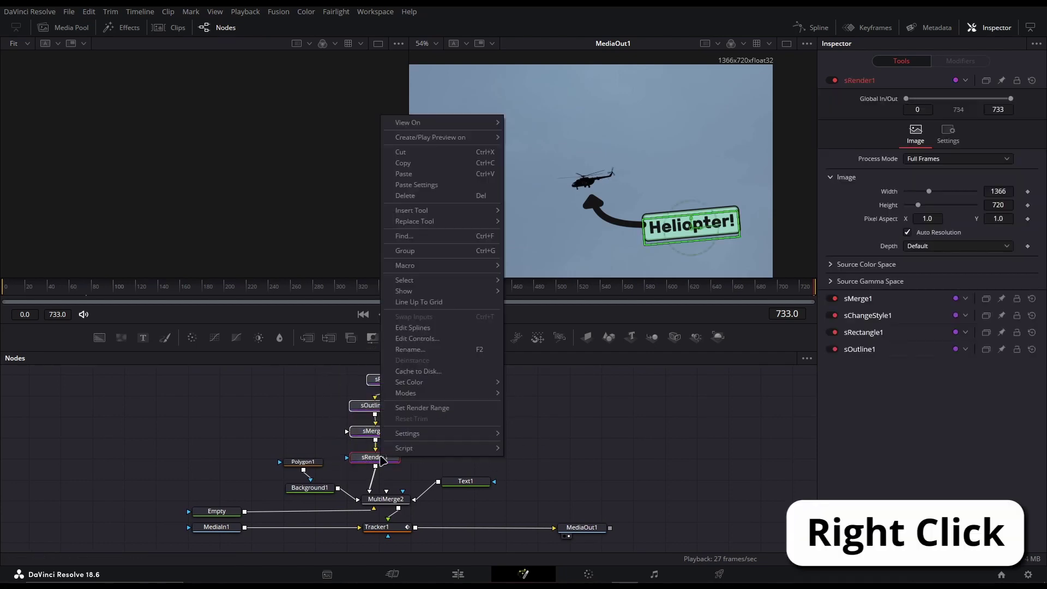
pyautogui.click(427, 251)
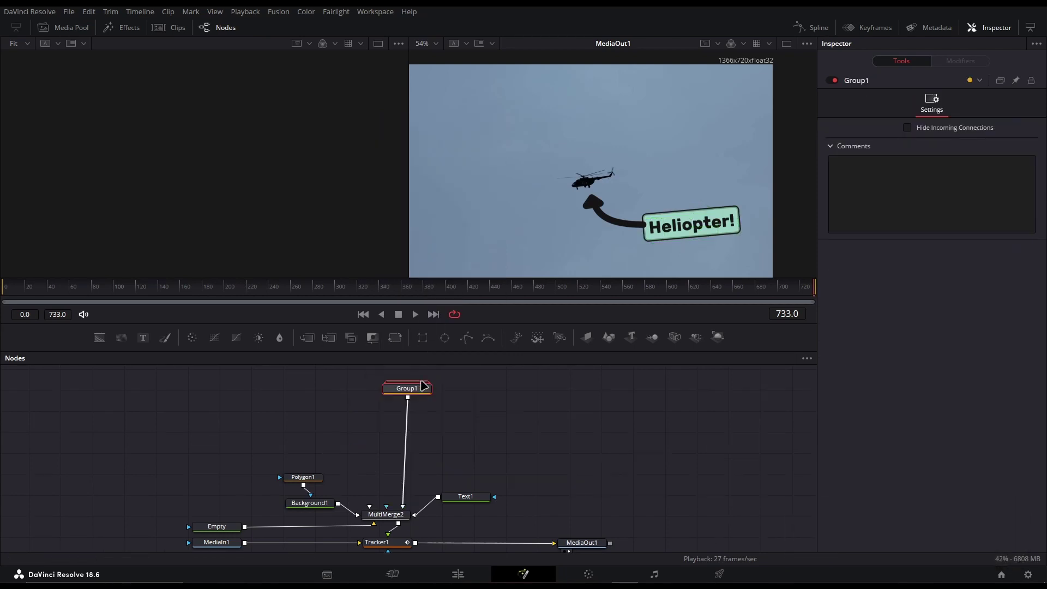
# Move the new group lower and rename it to Rectangle.
pyautogui.moveTo(412, 412); pyautogui.dragTo(410, 482)
pyautogui.rightClick(410, 482)
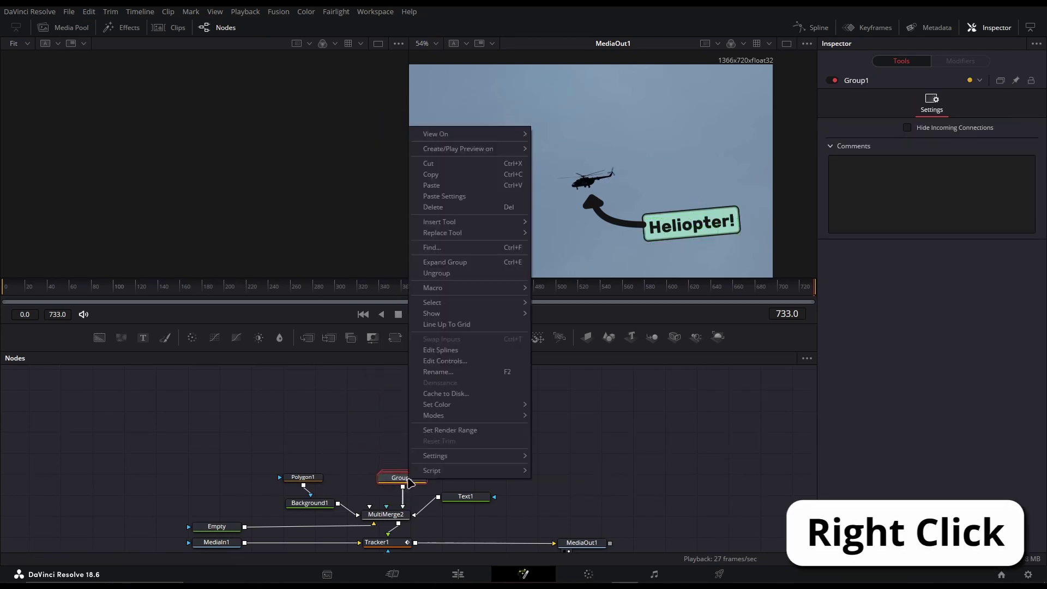
pyautogui.click(455, 372)
pyautogui.write('Rectangle')
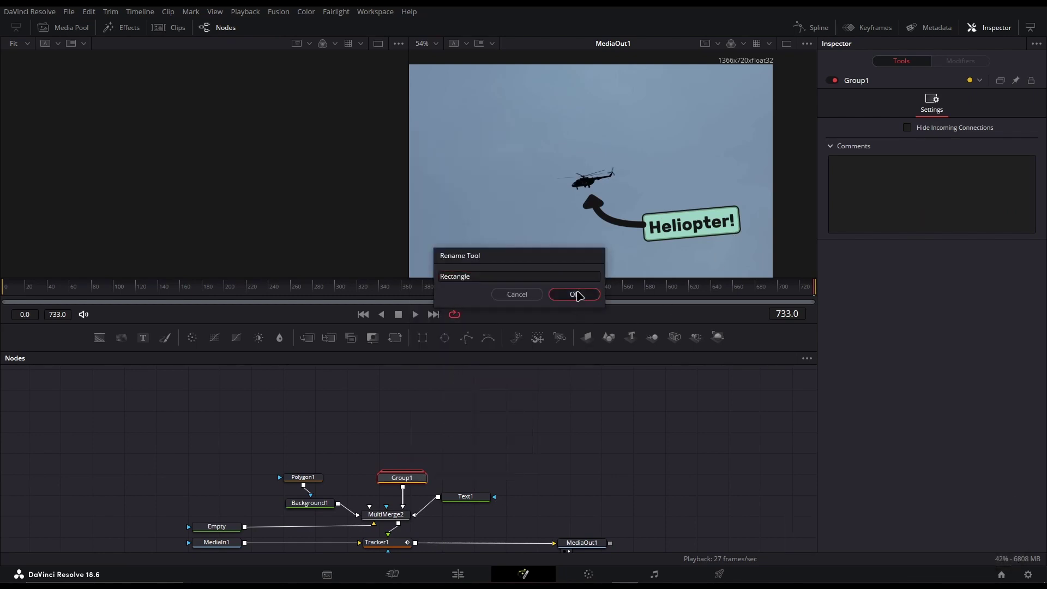
pyautogui.click(575, 295)
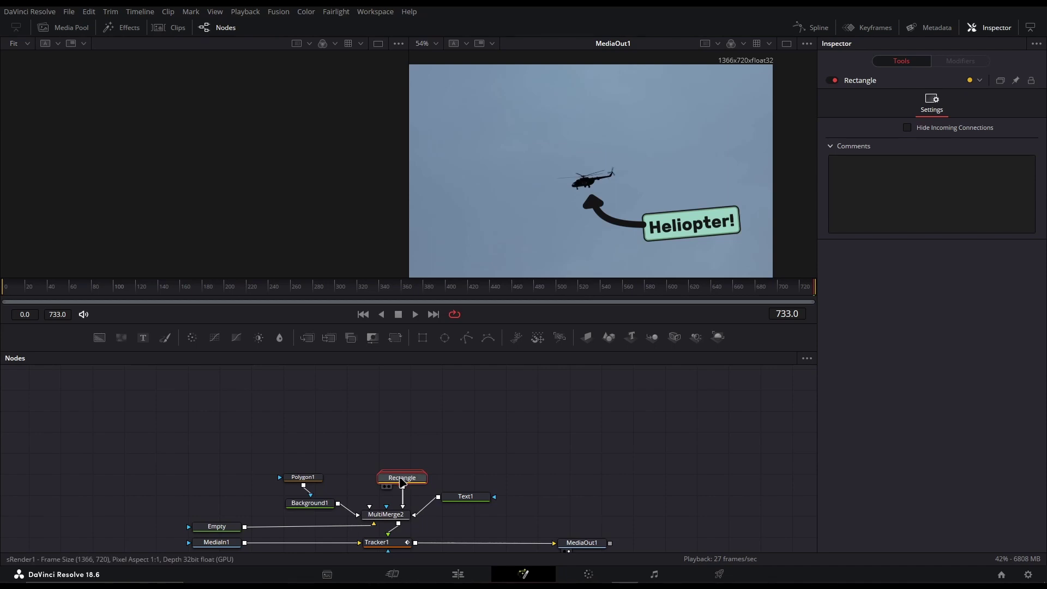
# Expand the Rectangle group, inspect sOutline1, sMerge1, sChangeStyle1 and sRender1, then collapse it.
pyautogui.doubleClick(392, 482)
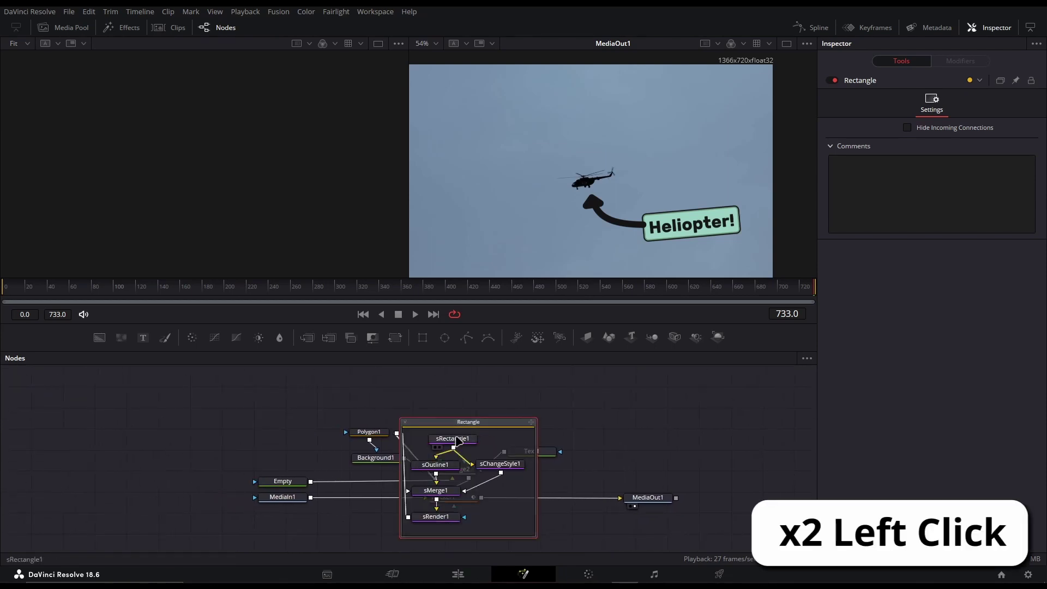
pyautogui.click(435, 465)
pyautogui.click(445, 492)
pyautogui.click(499, 464)
pyautogui.click(439, 518)
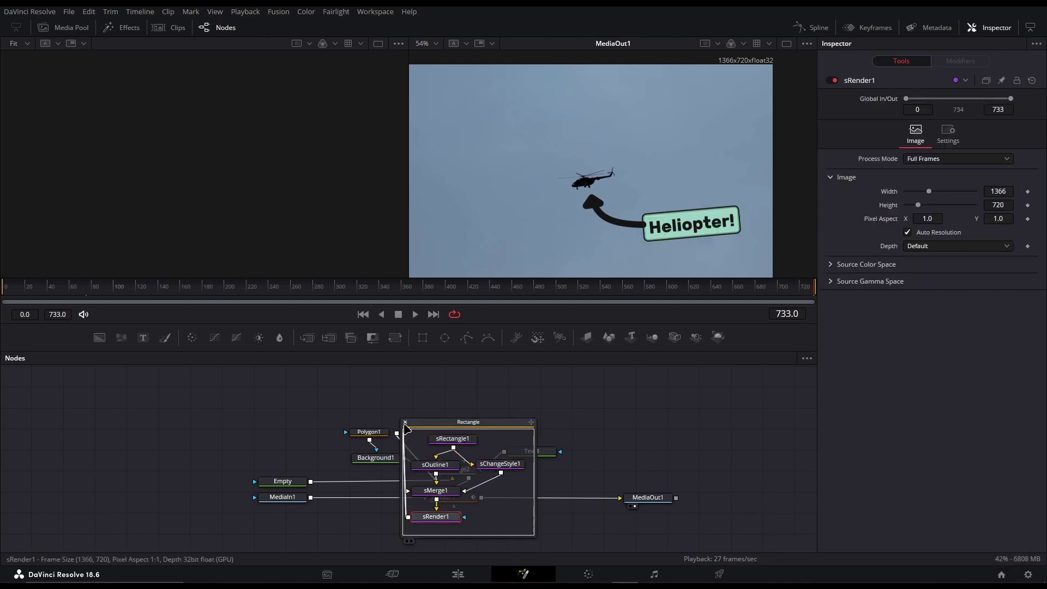
pyautogui.click(405, 422)
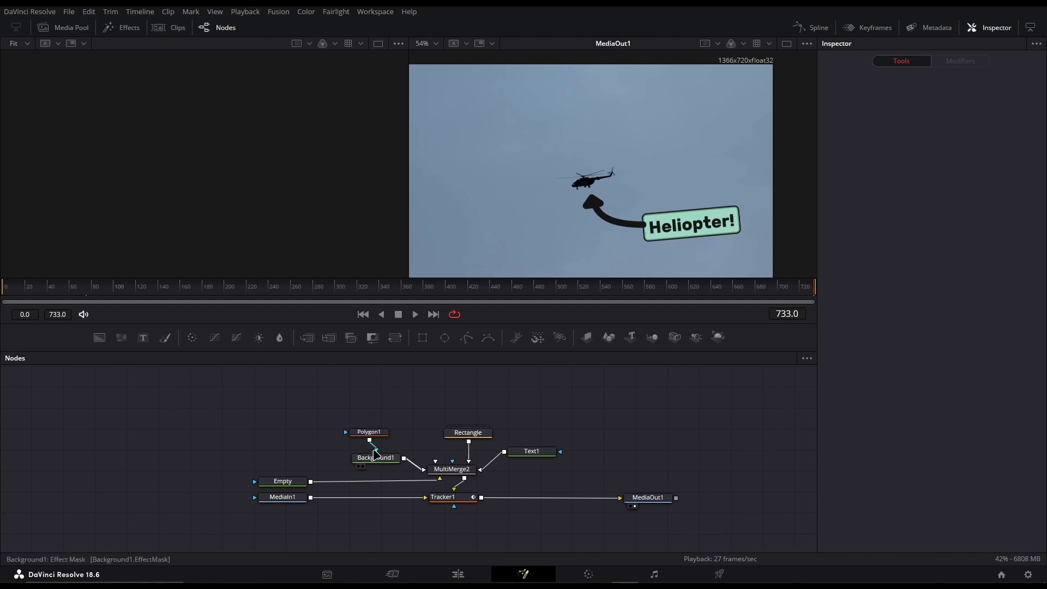
# Group Polygon1 and Background1 into Group1 and bring up its rename option.
pyautogui.click(382, 460)
pyautogui.keyDown('ctrl'); pyautogui.click(368, 431); pyautogui.keyUp('ctrl')
pyautogui.rightClick(374, 439)
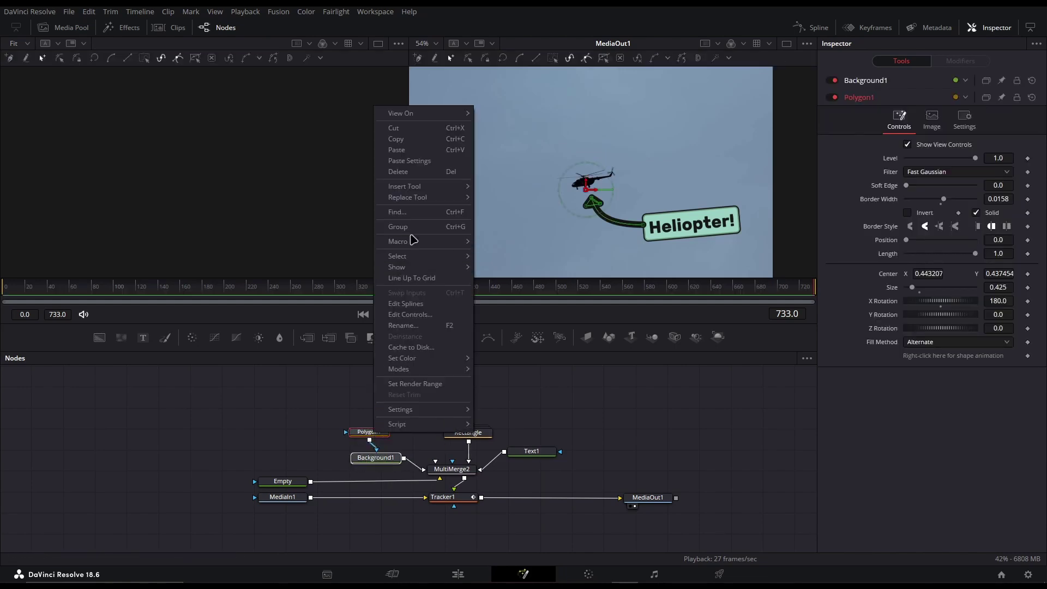
pyautogui.click(412, 234)
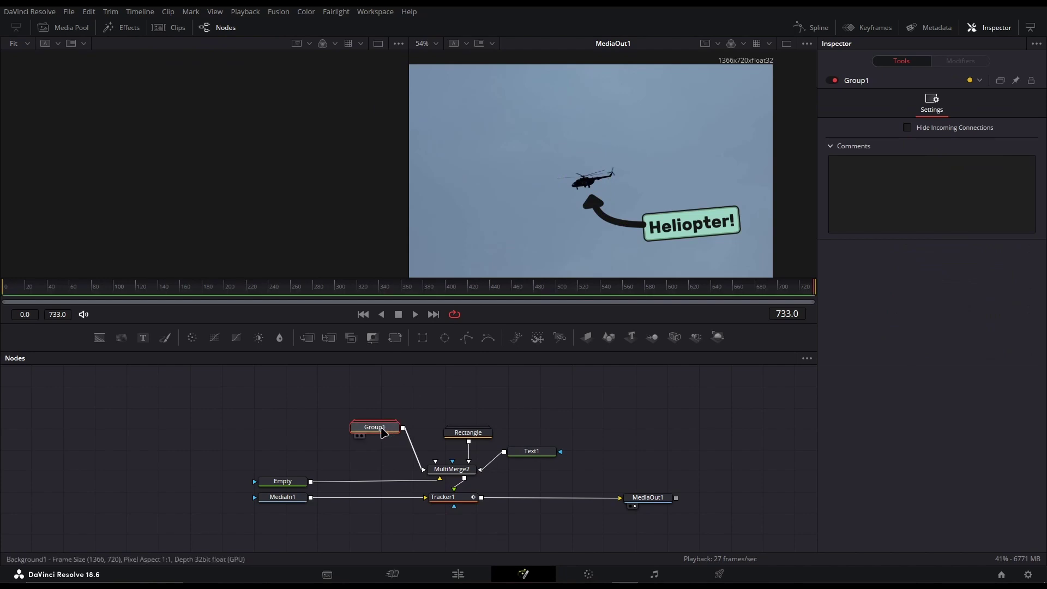
pyautogui.moveTo(383, 433); pyautogui.dragTo(382, 451)
pyautogui.doubleClick(355, 446)
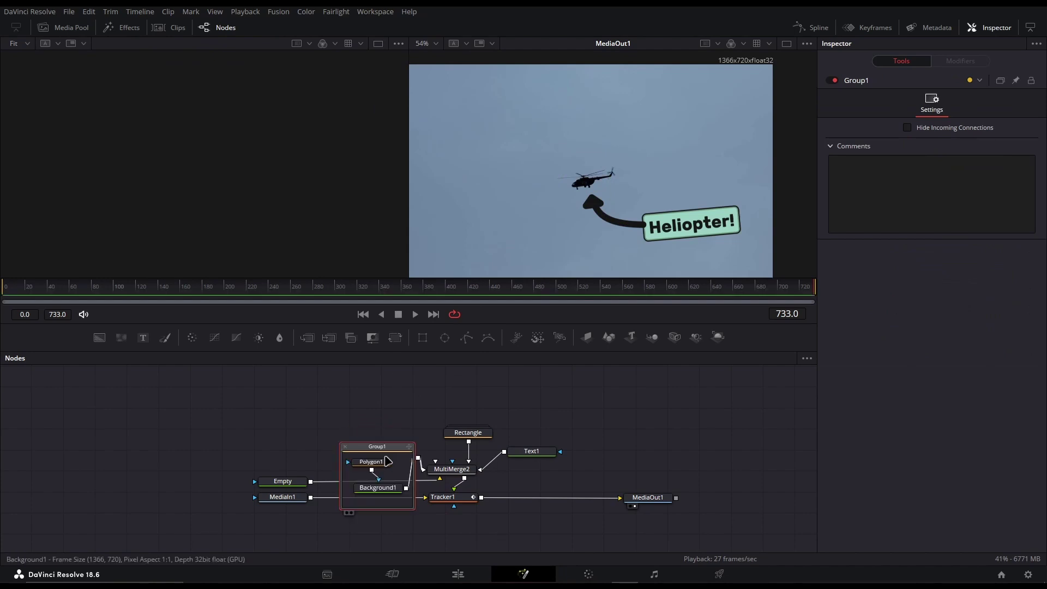
pyautogui.click(346, 447)
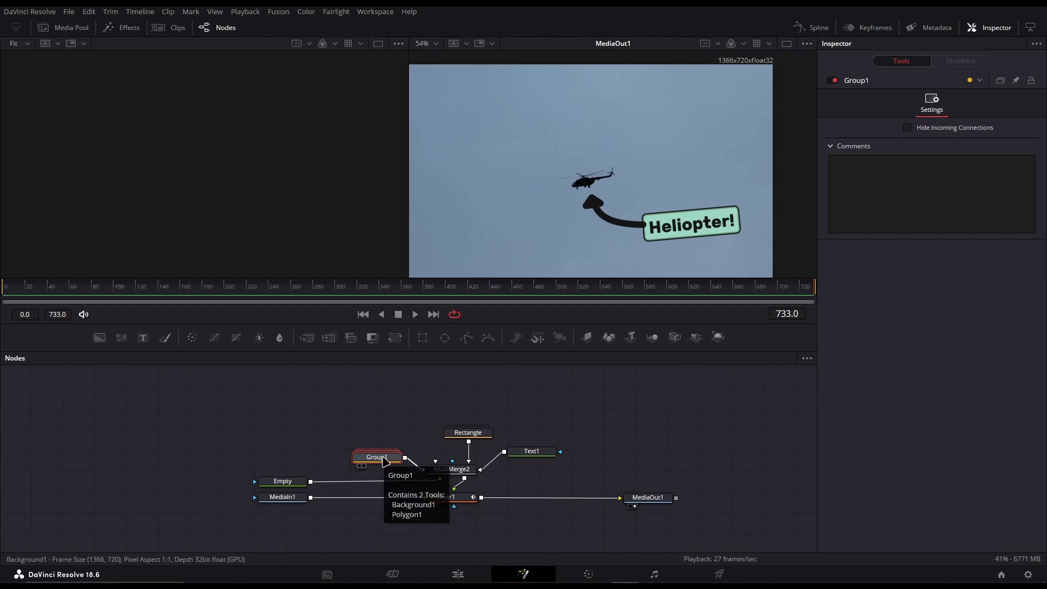
pyautogui.rightClick(384, 461)
# Rename Group1 to Arrow.
pyautogui.click(411, 350)
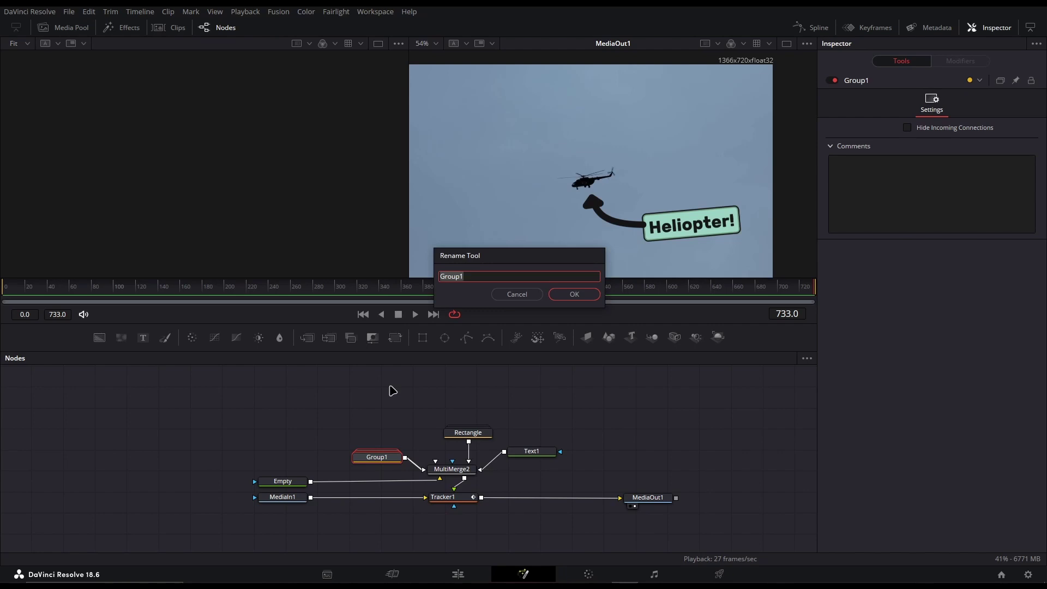
pyautogui.write('A')
pyautogui.click(574, 294)
# Select Text1, the Rectangle group and the Arrow group, then return to the Edit page.
pyautogui.click(532, 452)
pyautogui.click(467, 432)
pyautogui.click(377, 457)
pyautogui.click(457, 574)
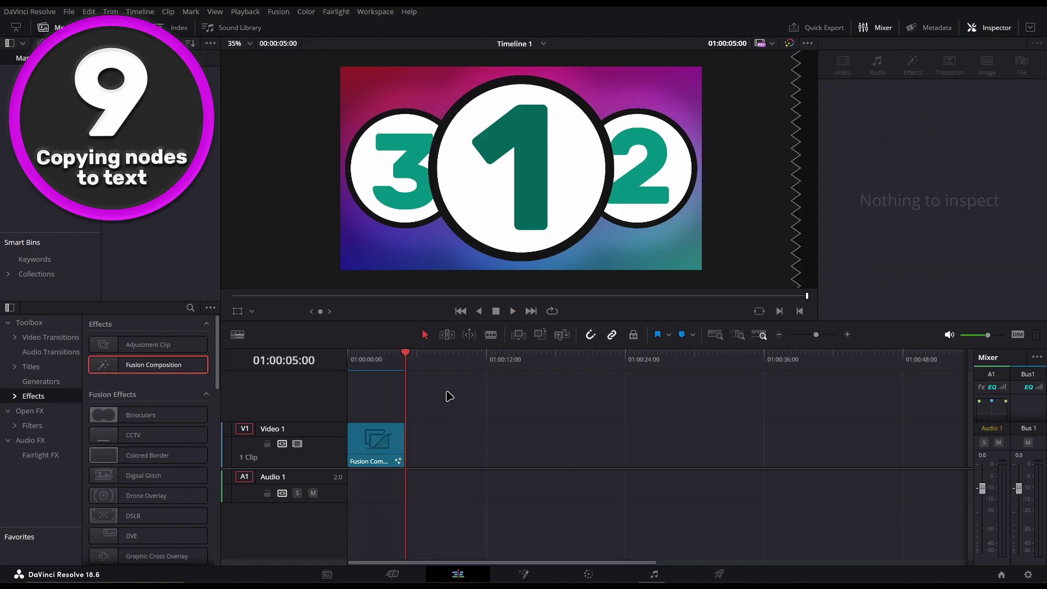
# Show the numbered-circles composition in Fusion and marquee-select every node feeding MultiMerge1 and MediaOut1.
pyautogui.click(524, 574)
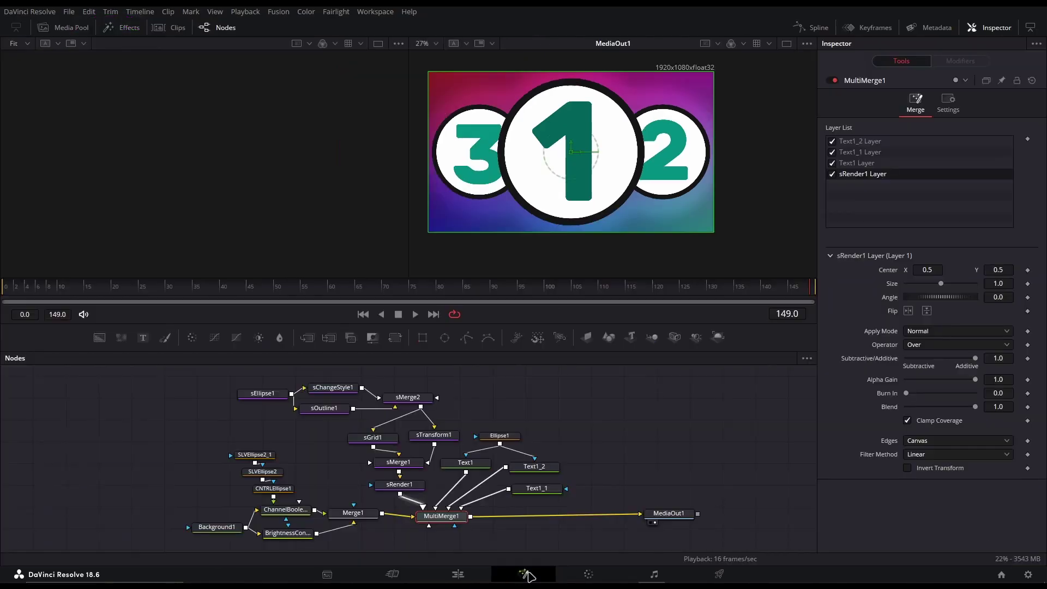
pyautogui.moveTo(625, 464); pyautogui.dragTo(596, 462)
pyautogui.click(600, 456)
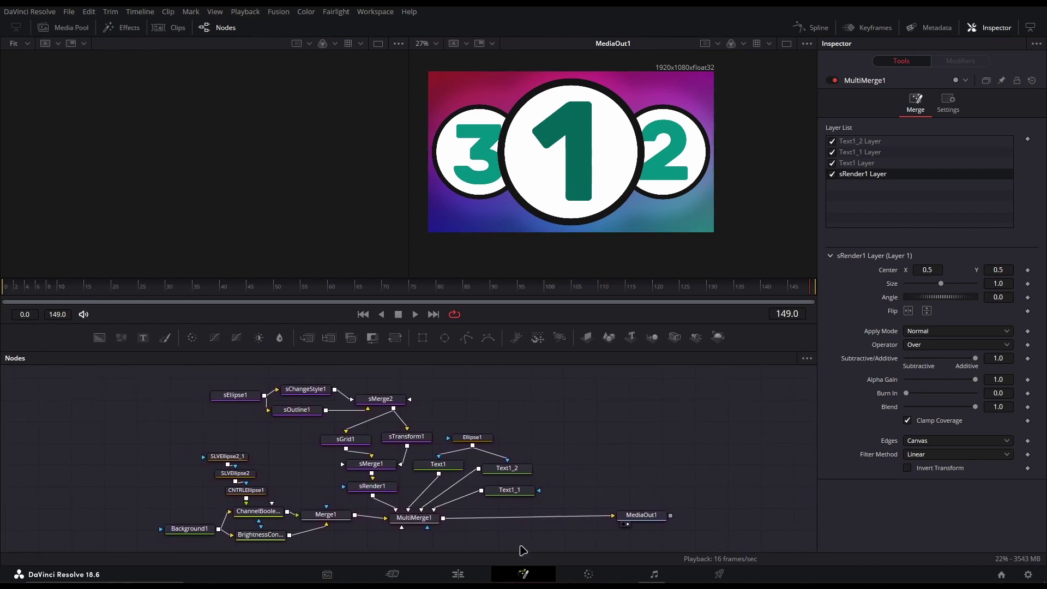
pyautogui.moveTo(553, 545); pyautogui.dragTo(97, 374)
# Copy the selected nodes and paste them into Notepad as Tools = ordered() script text.
pyautogui.hotkey('ctrl', 'c')
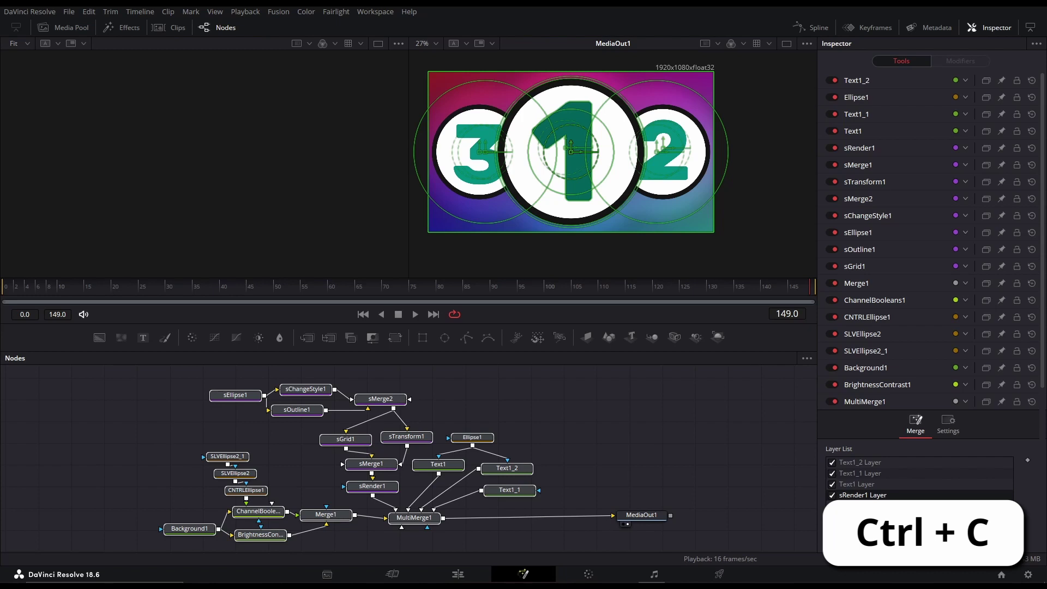
pyautogui.moveTo(928, 354); pyautogui.dragTo(323, 100)
pyautogui.hotkey('ctrl', 'v')
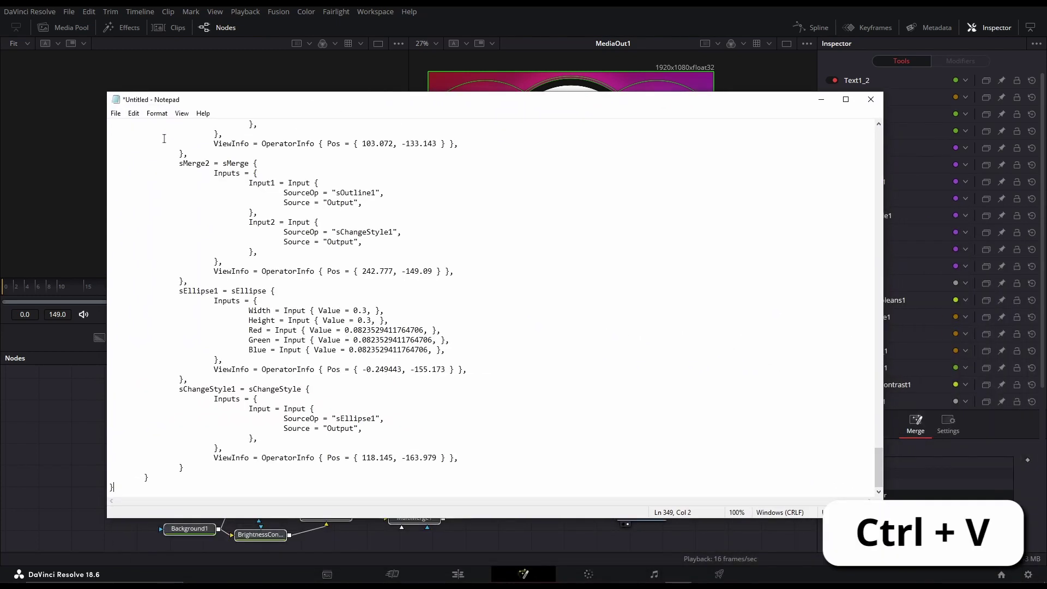
pyautogui.scroll(20, 309, 338)
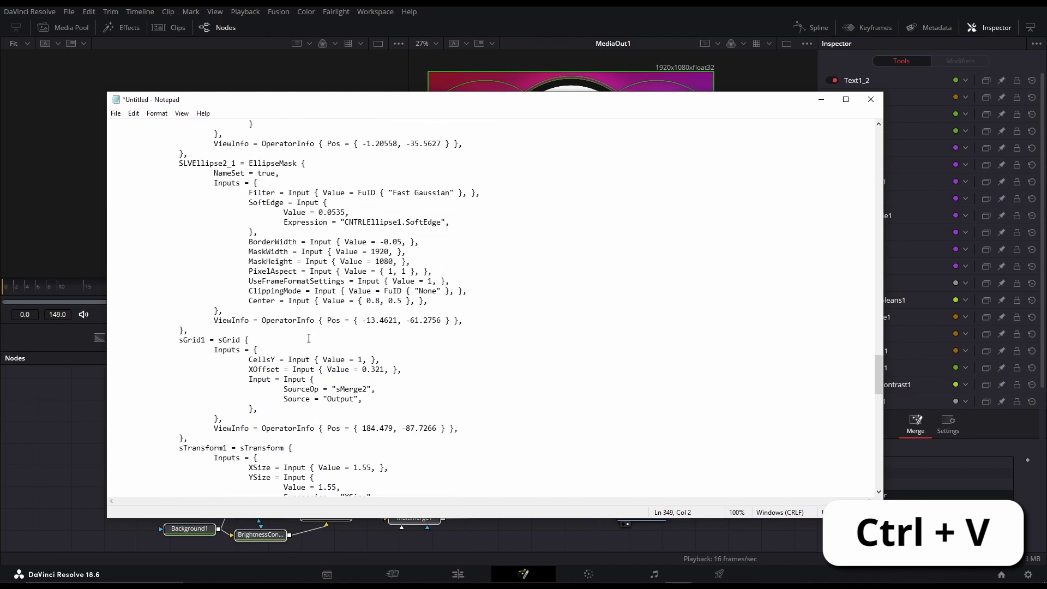
pyautogui.scroll(20, 308, 338)
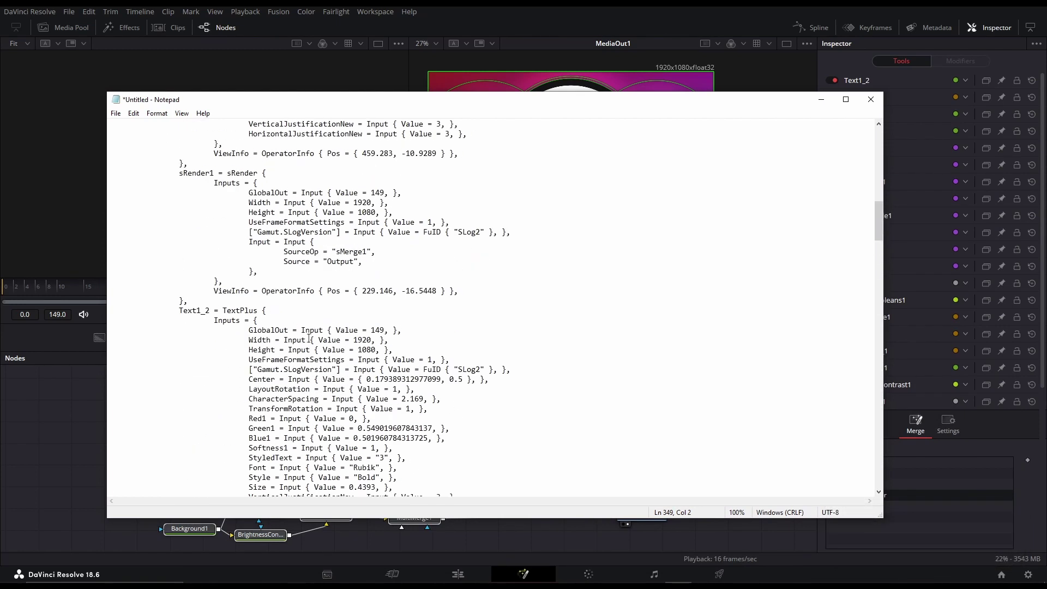
pyautogui.scroll(8, 309, 339)
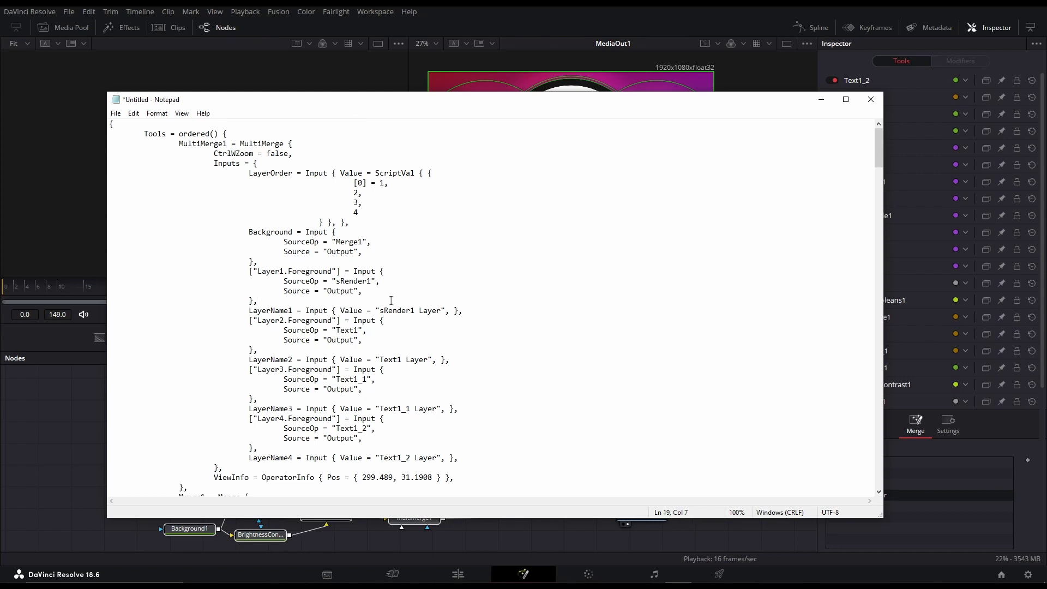
# Select all the node script text in Notepad and move the editor out of the way.
pyautogui.hotkey('ctrl', 'a')
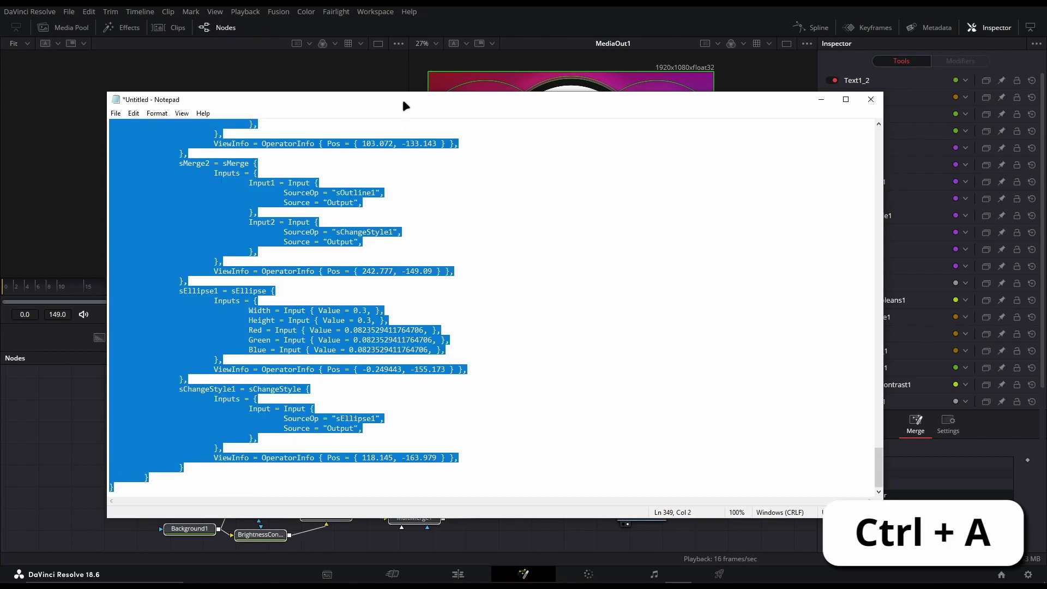
pyautogui.moveTo(401, 97); pyautogui.dragTo(620, 187)
pyautogui.click(654, 443)
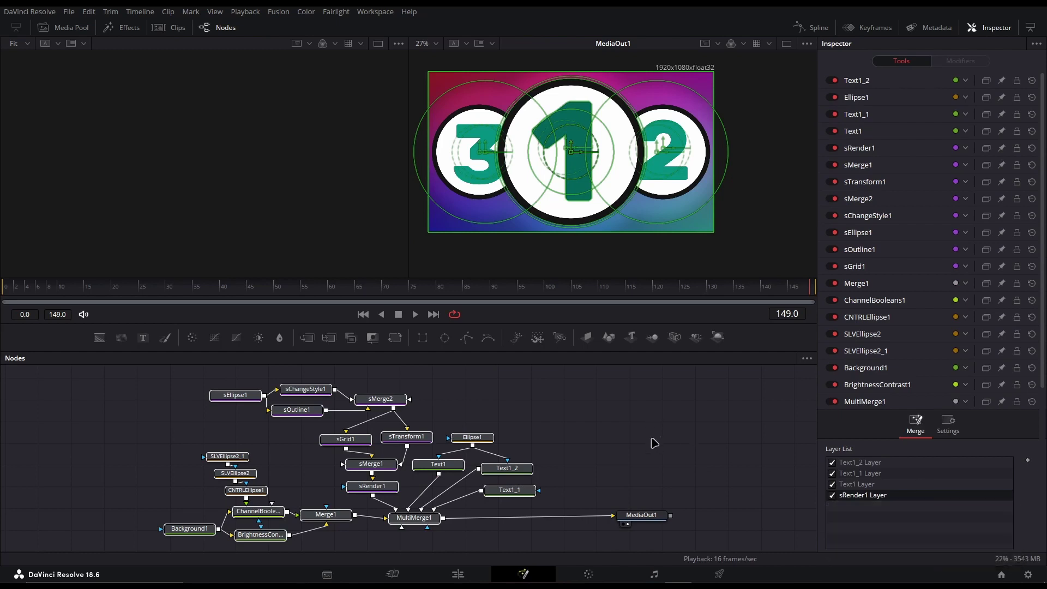
# Paste a duplicate of the node group beside MediaOut1, then delete it again.
pyautogui.click(671, 450)
pyautogui.moveTo(670, 451); pyautogui.dragTo(187, 424)
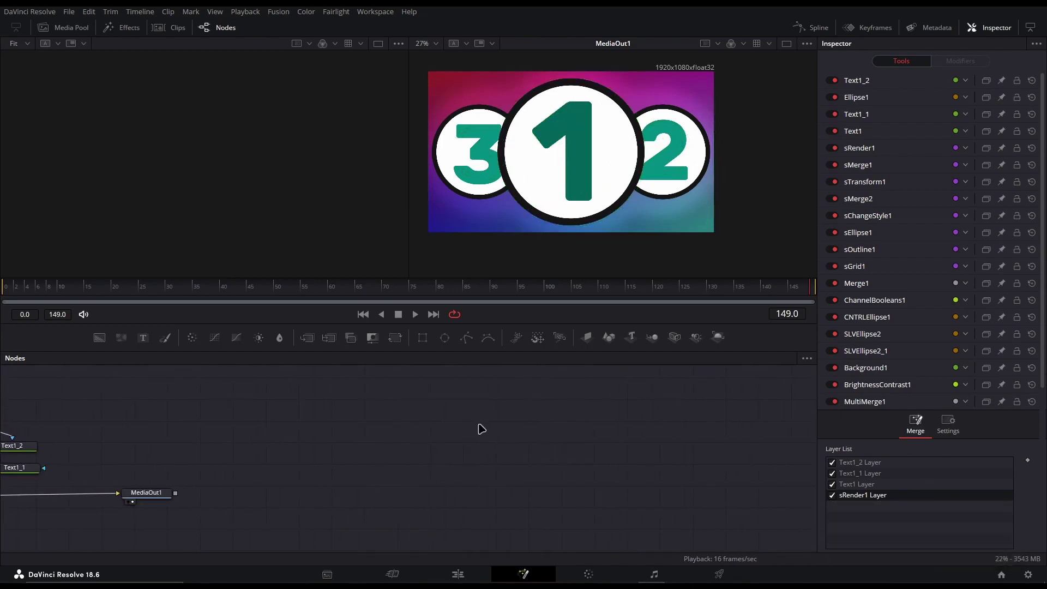
pyautogui.hotkey('ctrl', 'v')
pyautogui.moveTo(464, 428); pyautogui.dragTo(547, 507)
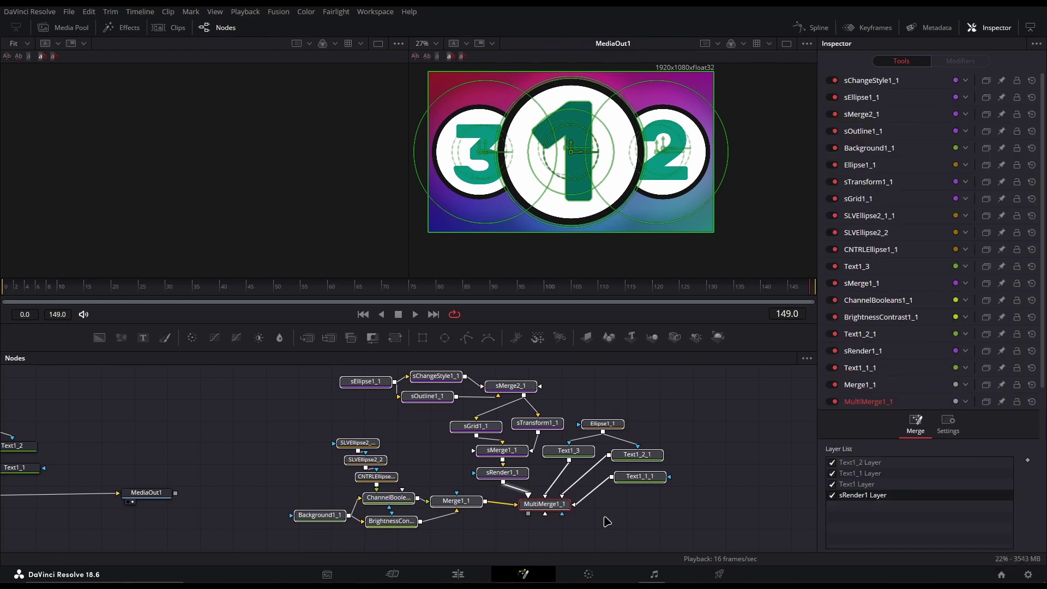
pyautogui.press('Delete')
pyautogui.moveTo(145, 446); pyautogui.dragTo(637, 463)
# Copy Text1_1 into Notepad as text, copy it back into the graph, then go to the Edit page.
pyautogui.click(528, 482)
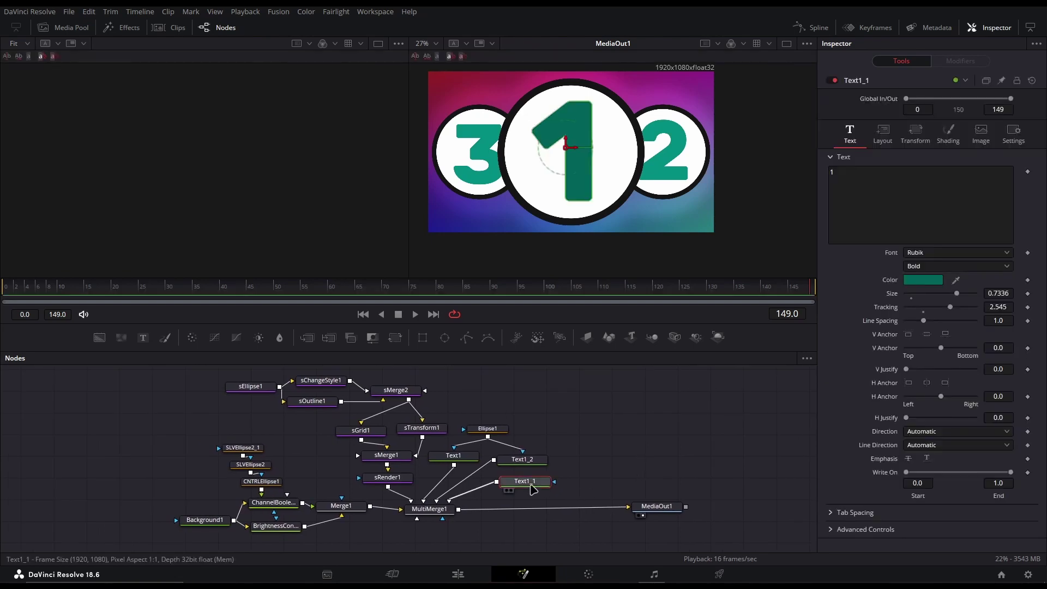
pyautogui.hotkey('ctrl', 'c')
pyautogui.hotkey('alt', 'Tab')
pyautogui.hotkey('ctrl', 'v')
pyautogui.hotkey('ctrl', 'a')
pyautogui.hotkey('ctrl', 'c')
pyautogui.hotkey('alt', 'Tab')
pyautogui.hotkey('ctrl', 'v')
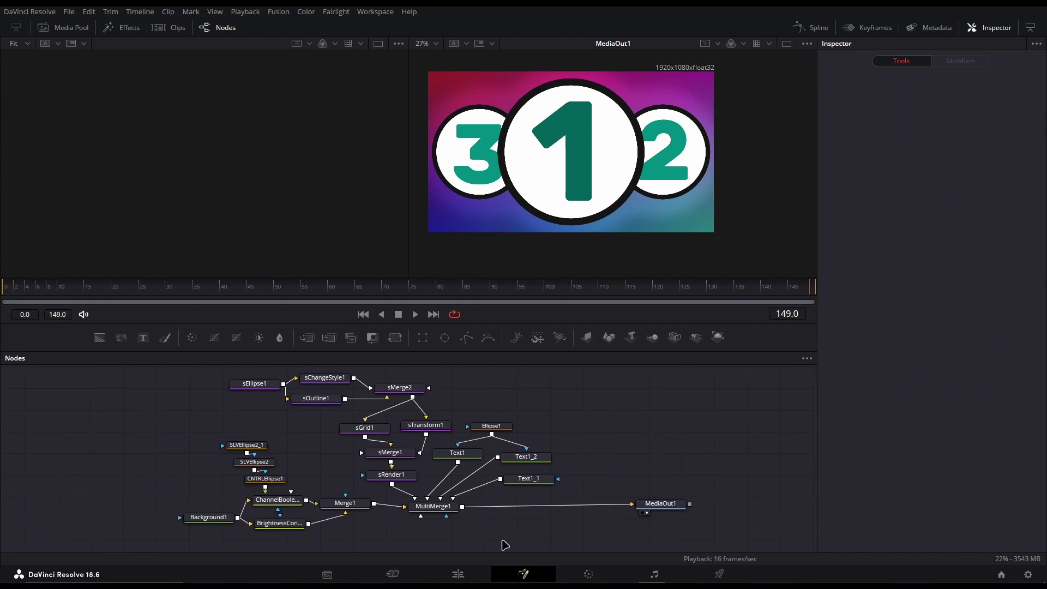
pyautogui.click(458, 574)
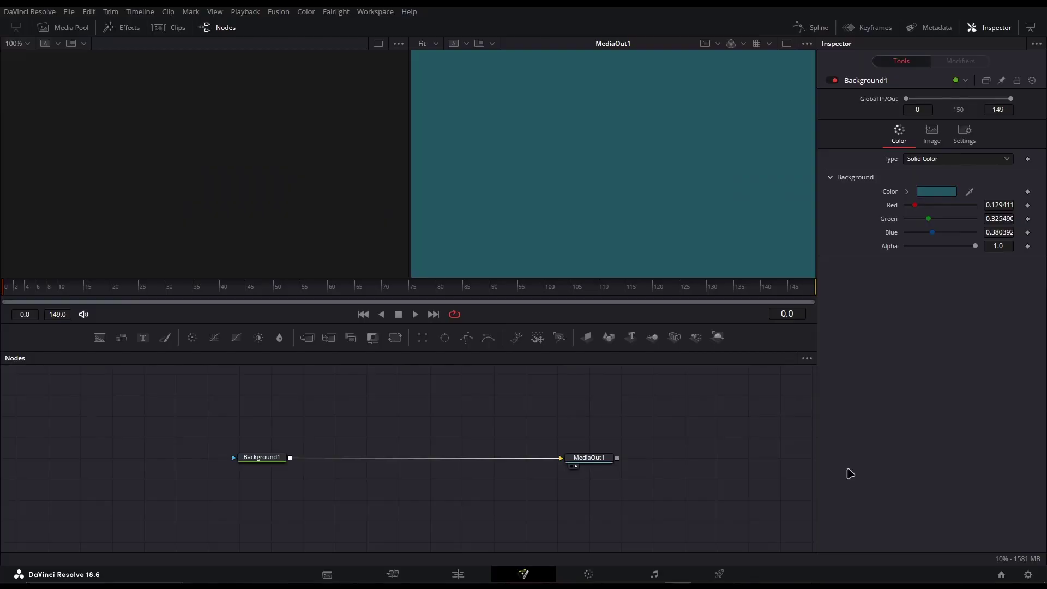
# Add a ChannelBooleans1 node above the Background1 link with an Ellipse1 mask, operation set to And.
pyautogui.moveTo(512, 416); pyautogui.dragTo(427, 423)
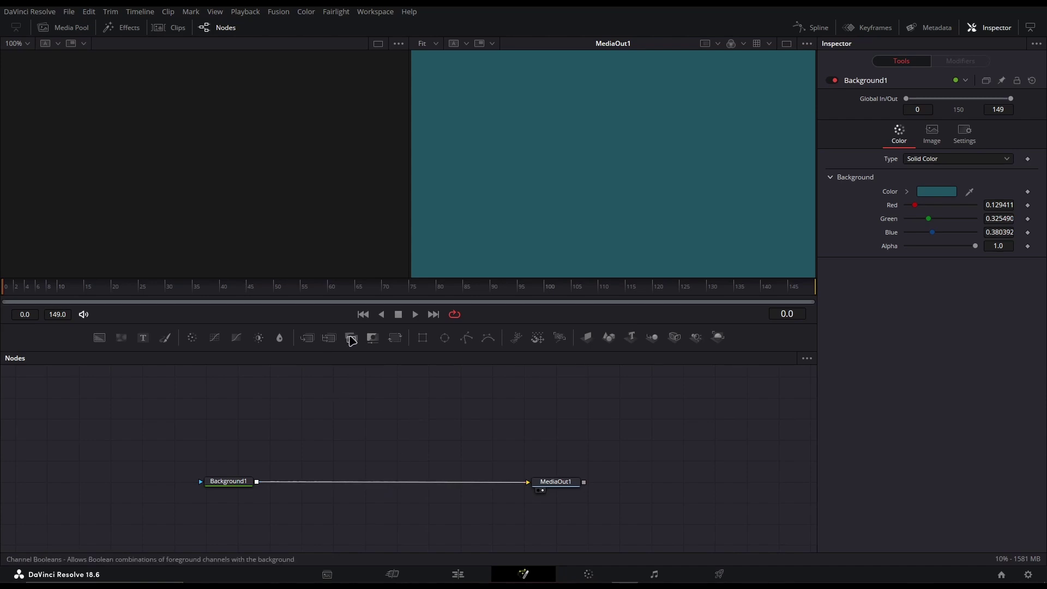
pyautogui.moveTo(350, 337); pyautogui.dragTo(396, 439)
pyautogui.click(446, 341)
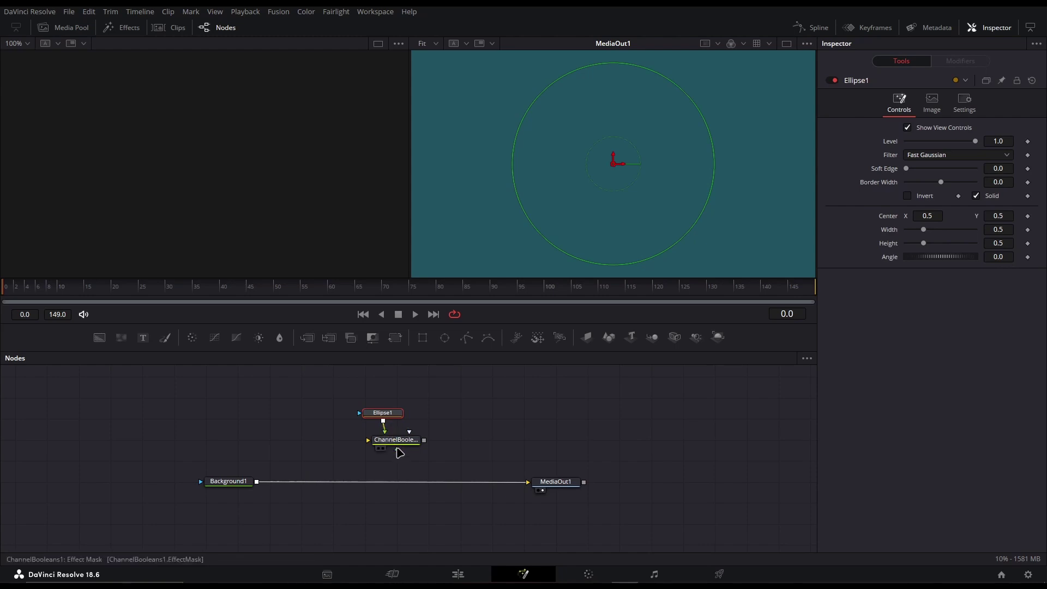
pyautogui.click(399, 442)
pyautogui.click(923, 131)
pyautogui.click(912, 178)
# Move the Ellipse1/ChannelBooleans1 pair, route Background1 through it, then undo that rewiring.
pyautogui.moveTo(432, 456); pyautogui.dragTo(403, 473)
pyautogui.click(391, 488)
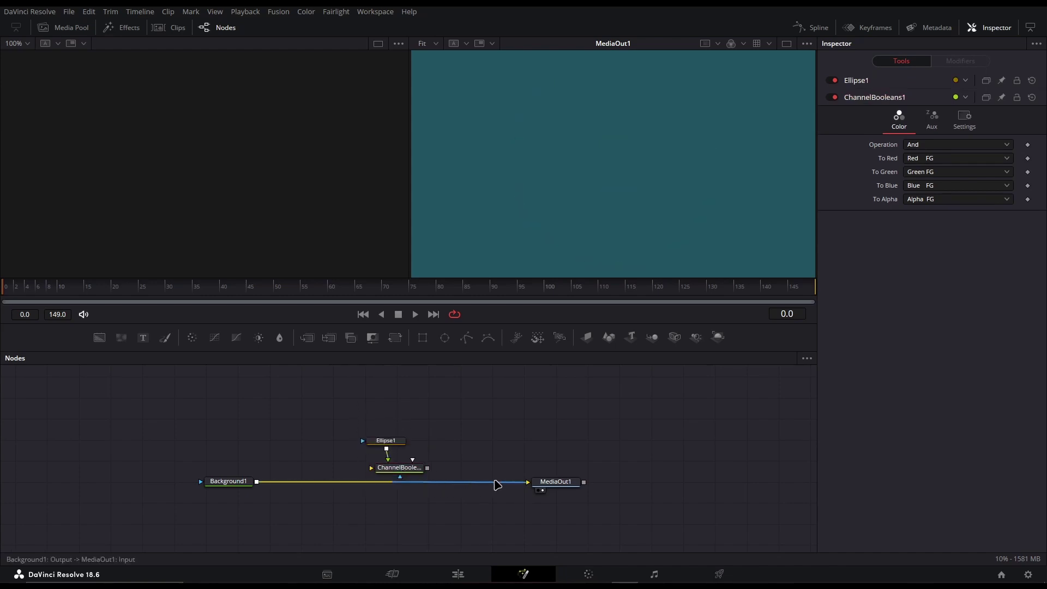
pyautogui.moveTo(508, 485); pyautogui.dragTo(537, 483)
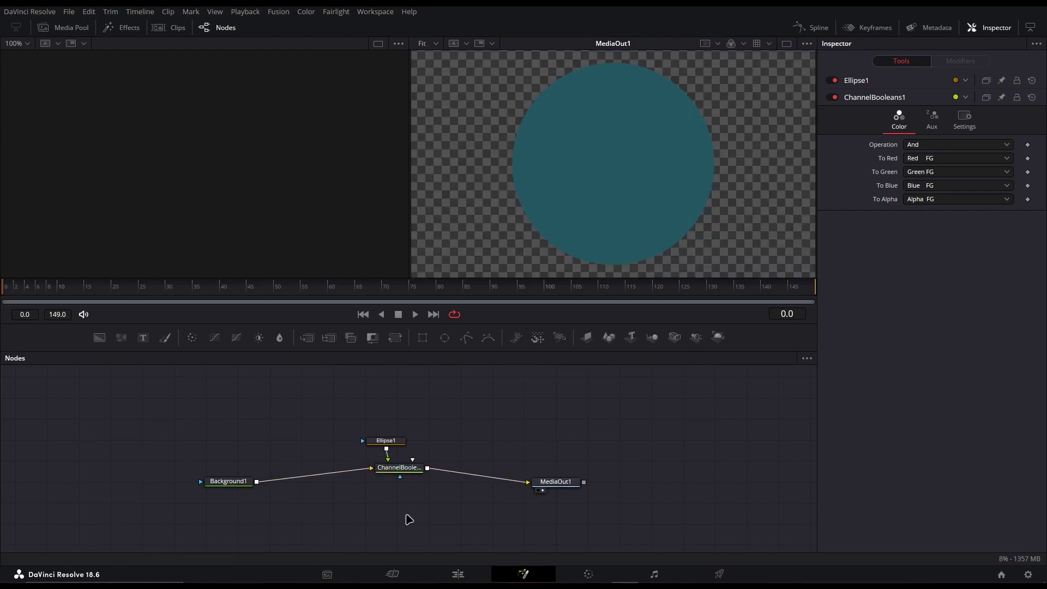
pyautogui.hotkey('ctrl', 'z')
pyautogui.hotkey('ctrl', 'z')
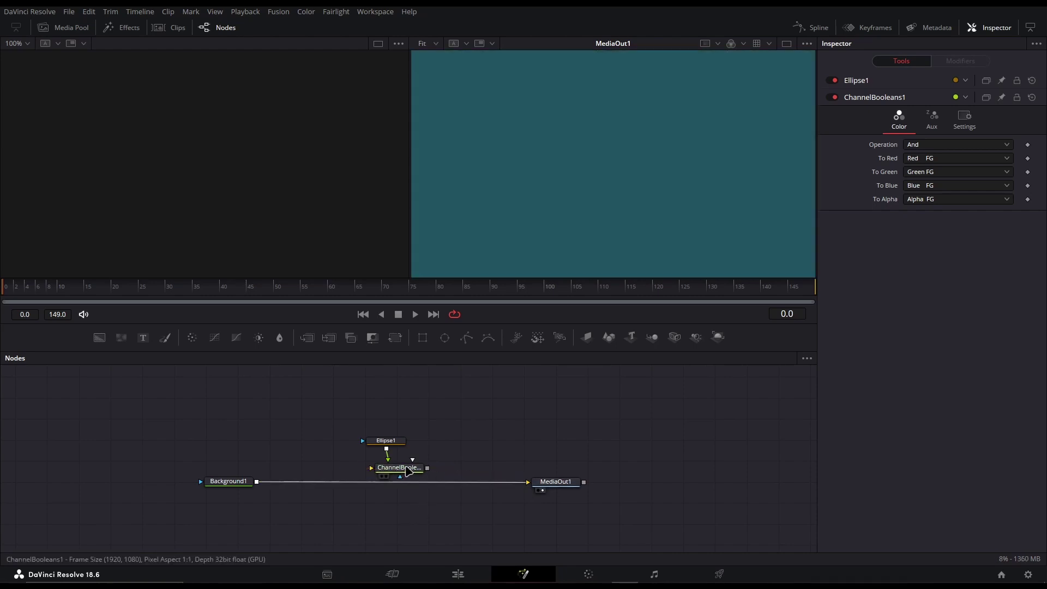
# Shift-drag ChannelBooleans1 with Ellipse1 onto the Background1–MediaOut1 link to splice it in.
pyautogui.moveTo(434, 479); pyautogui.dragTo(366, 437)
pyautogui.moveTo(402, 472)
pyautogui.mouseDown()
pyautogui.moveTo(433, 463)
pyautogui.moveTo(393, 483)
pyautogui.moveTo(407, 483)
pyautogui.mouseUp()
pyautogui.click(463, 456)
pyautogui.moveTo(362, 439); pyautogui.dragTo(495, 458)
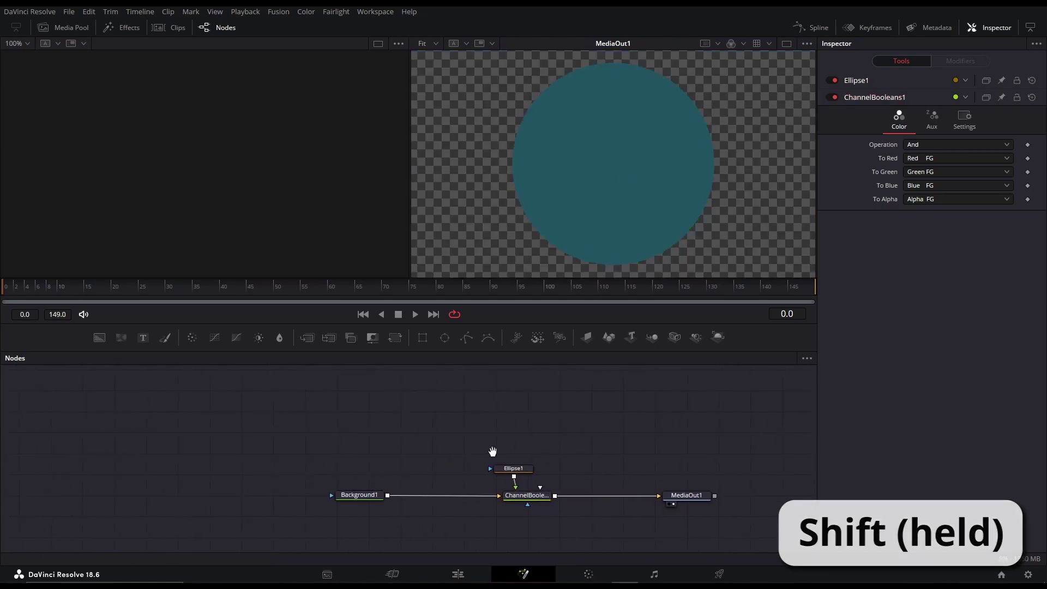
# Drop a Text node onto the link to create Merge1, place Text1 below it, and type 'Test'.
pyautogui.moveTo(143, 338); pyautogui.dragTo(443, 496)
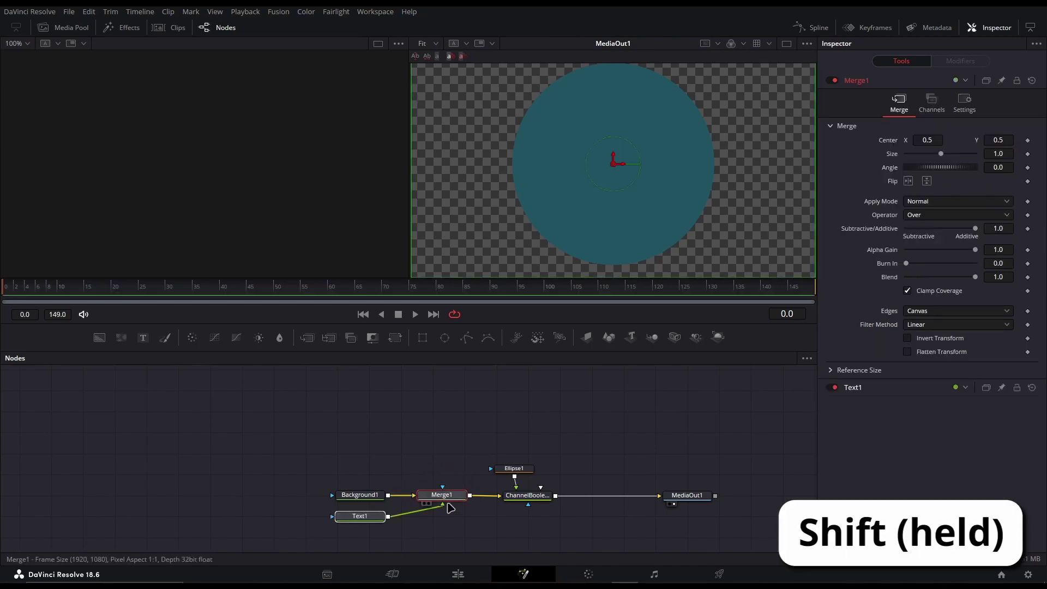
pyautogui.click(437, 533)
pyautogui.moveTo(437, 534); pyautogui.dragTo(310, 505)
pyautogui.moveTo(240, 492); pyautogui.dragTo(332, 500)
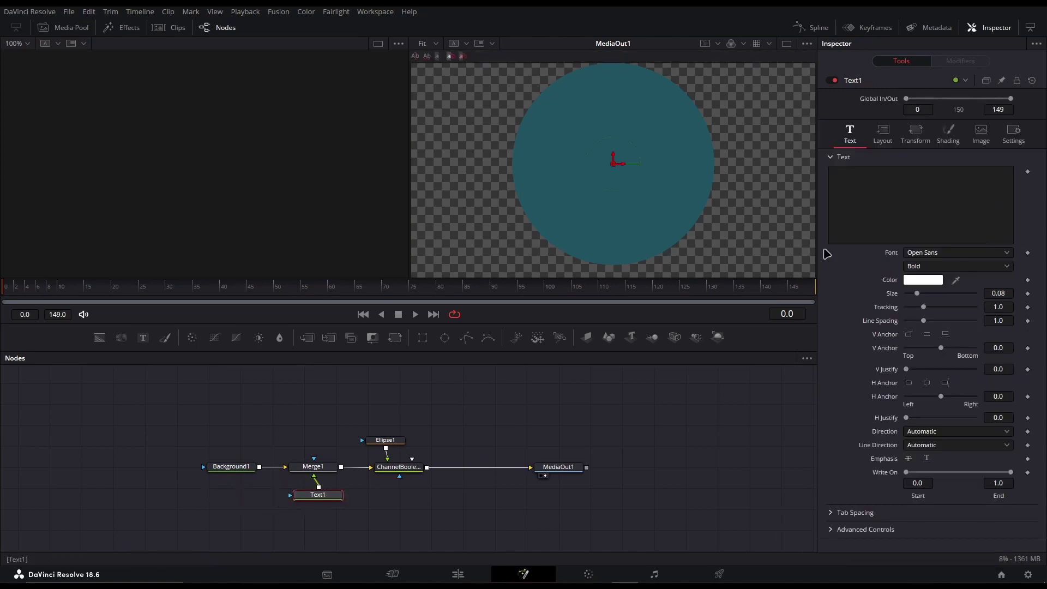
pyautogui.click(847, 190)
pyautogui.write('Test')
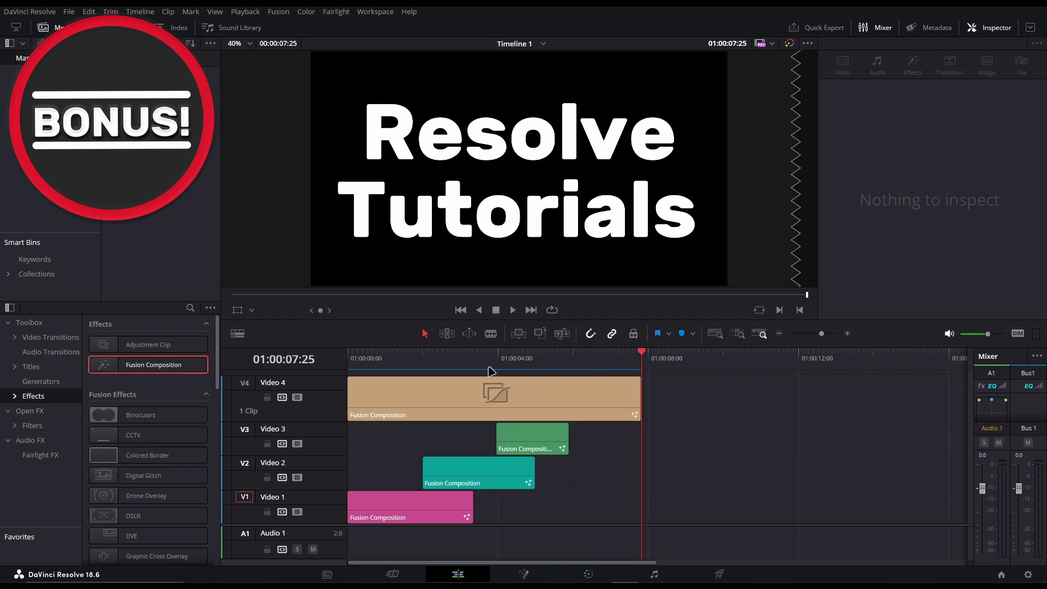
# Move the playhead to 01:00:02:11, disable the V4 clip, and check V1's composition in Fusion.
pyautogui.moveTo(488, 371); pyautogui.dragTo(436, 364)
pyautogui.click(467, 406)
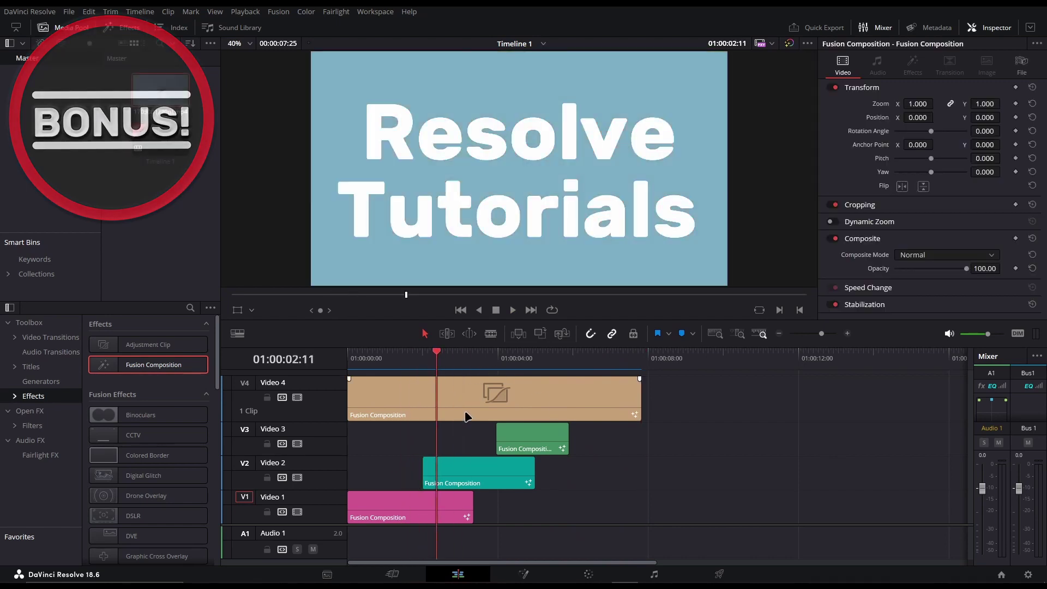
pyautogui.press('d')
pyautogui.click(464, 466)
# Toggle the V2 and V4 clips with D so all four Fusion clips are enabled, then clear the selection.
pyautogui.press('d')
pyautogui.click(451, 498)
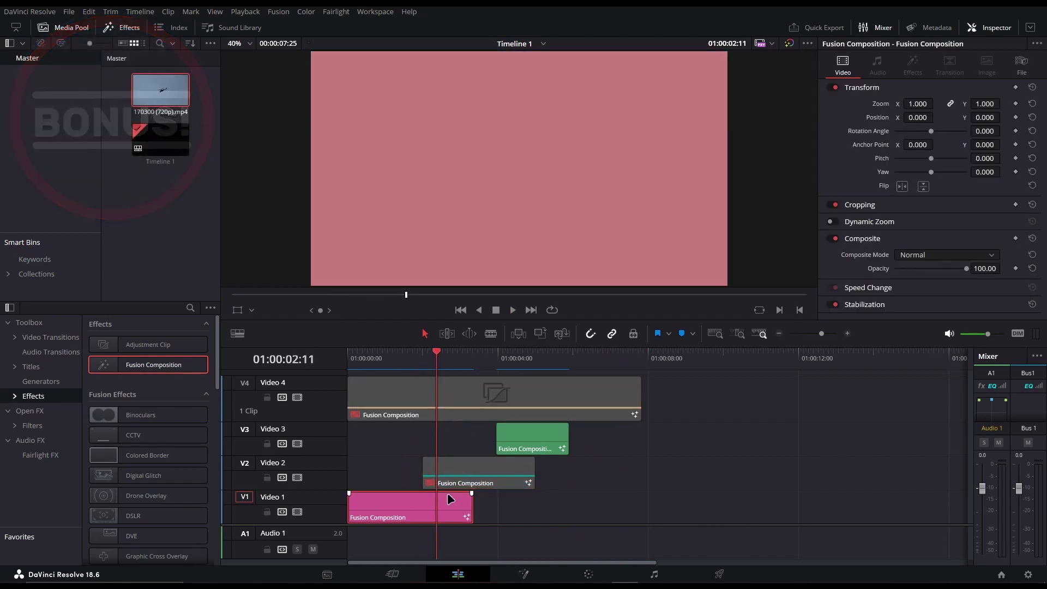
pyautogui.click(525, 573)
pyautogui.click(472, 573)
pyautogui.click(478, 473)
pyautogui.press('d')
pyautogui.click(474, 406)
pyautogui.press('d')
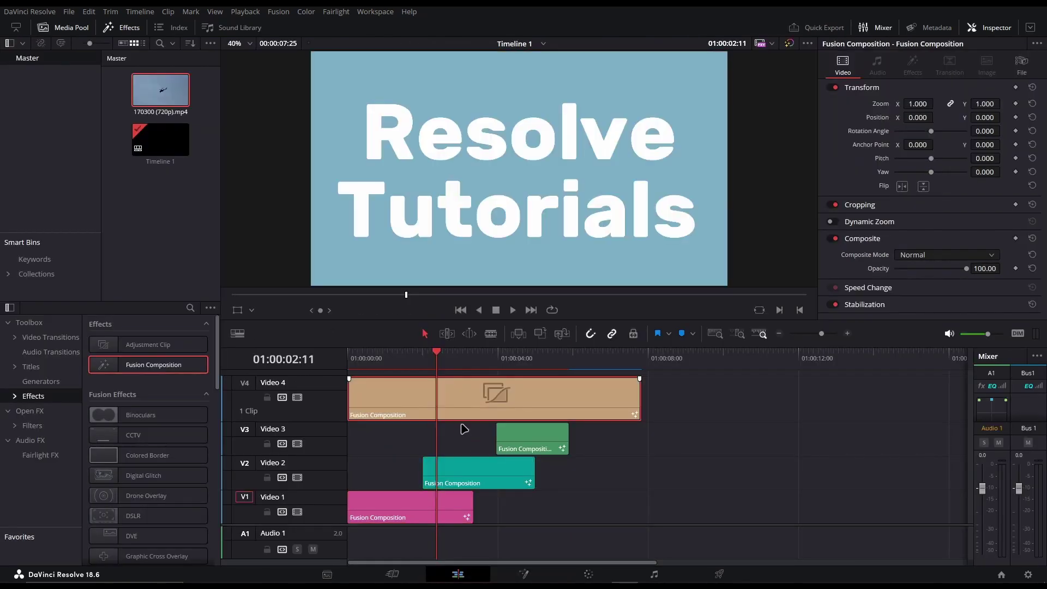
pyautogui.click(462, 434)
pyautogui.press('Escape')
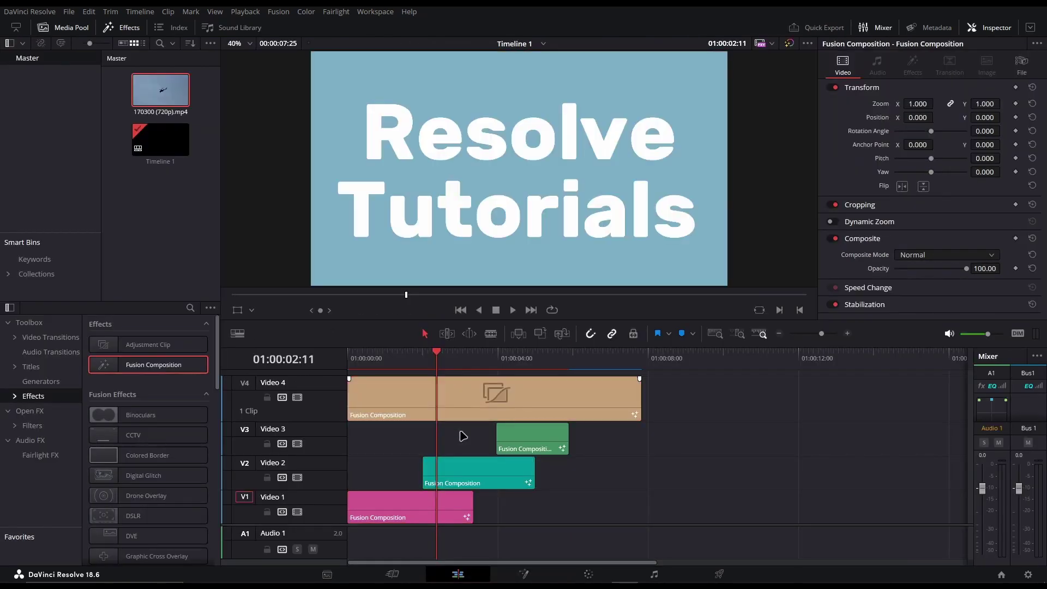
# Open the pink V1 clip via its right-click Open in Fusion Page, then return to the Edit page.
pyautogui.rightClick(443, 502)
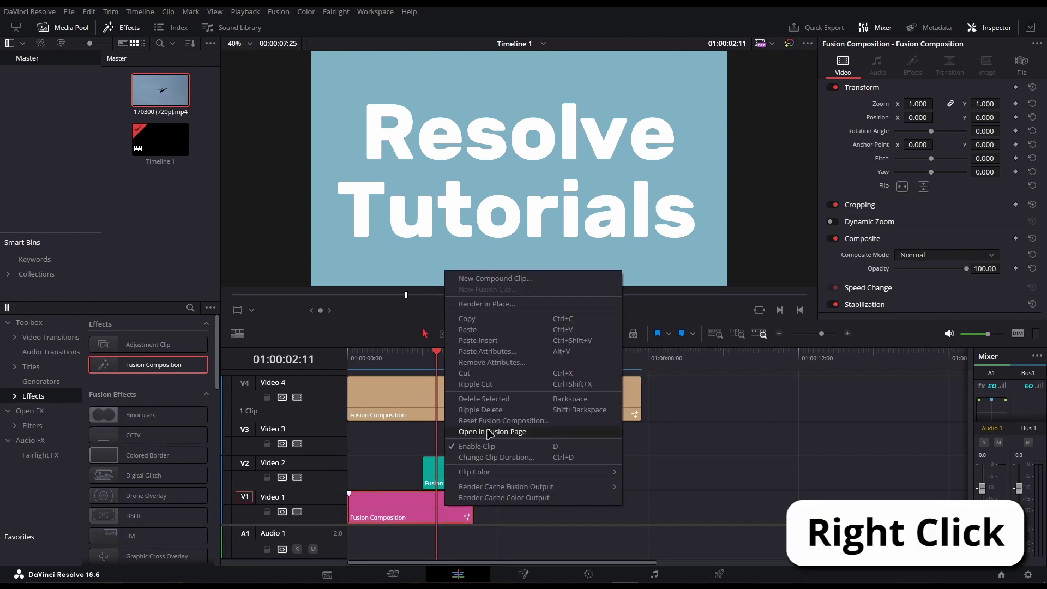
pyautogui.click(489, 431)
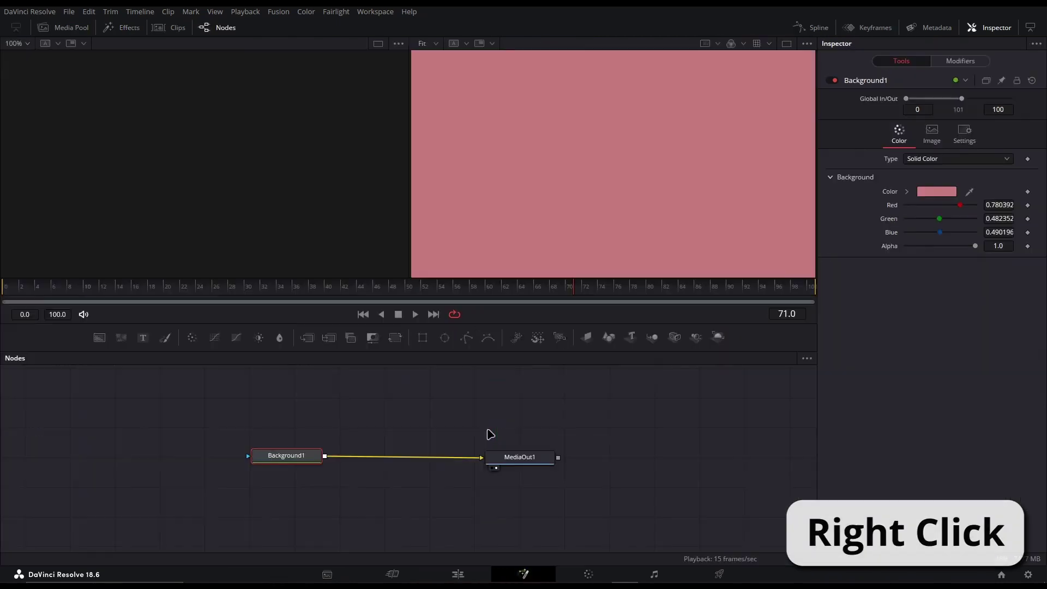
pyautogui.click(460, 574)
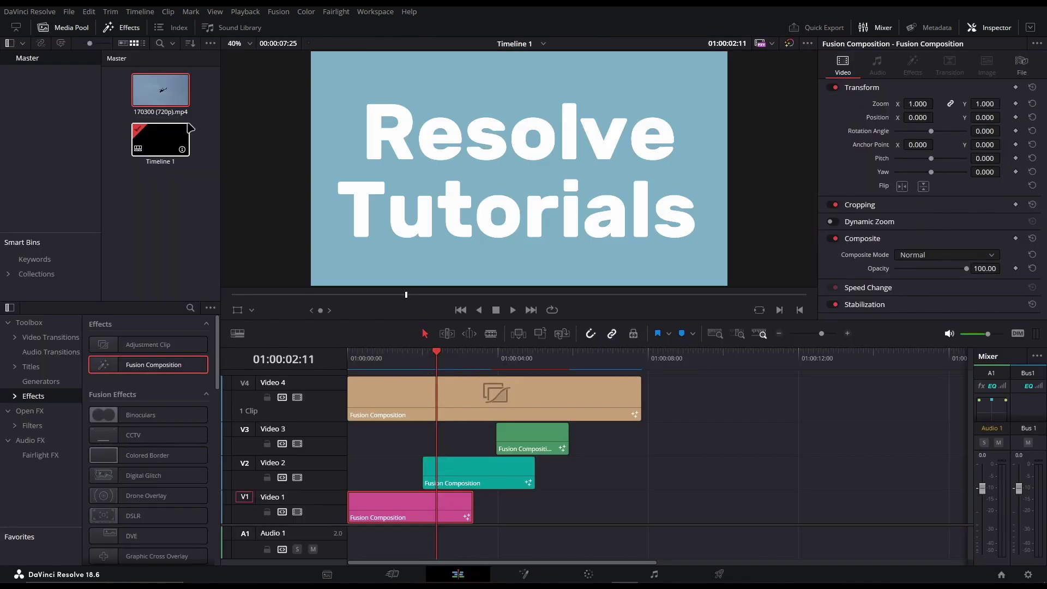
# In Keyboard Customization, search 'open', assign Shift+S to Open in Fusion Page, and save the layout.
pyautogui.click(21, 15)
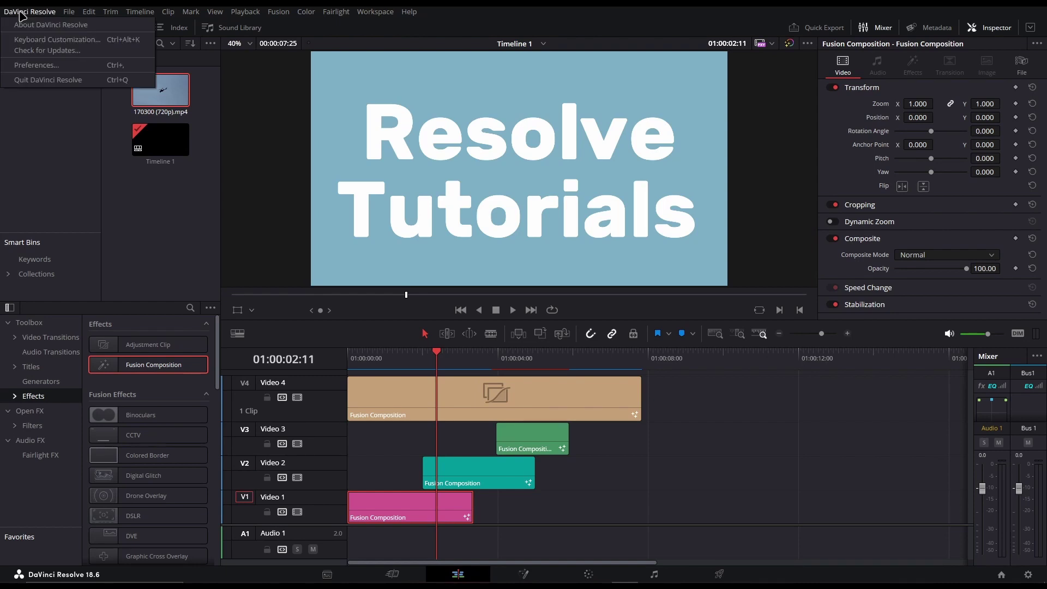
pyautogui.click(44, 36)
pyautogui.click(760, 246)
pyautogui.write('open')
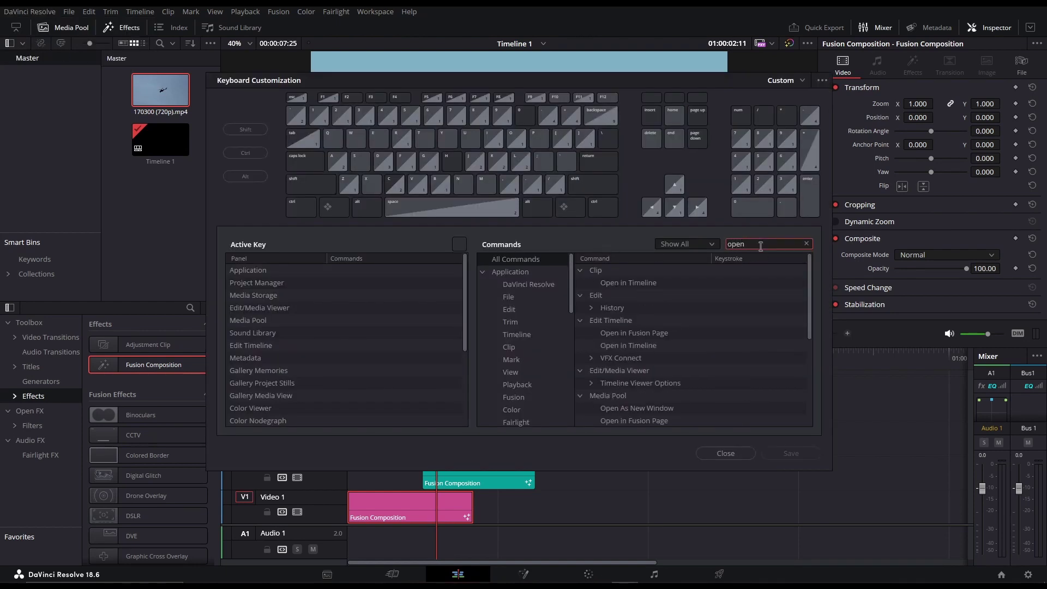
pyautogui.click(722, 334)
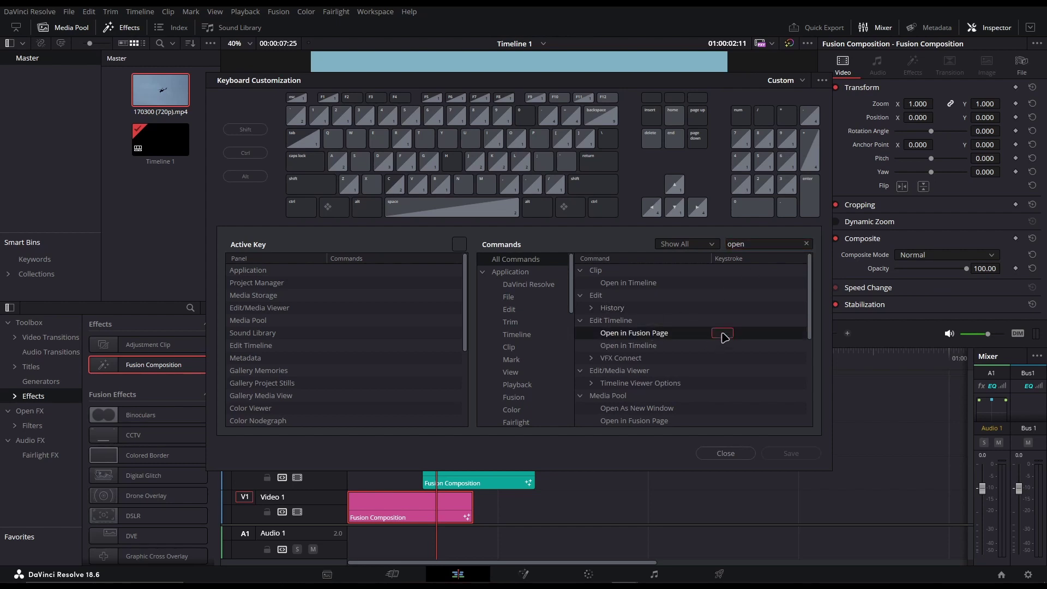
pyautogui.hotkey('shift', 's')
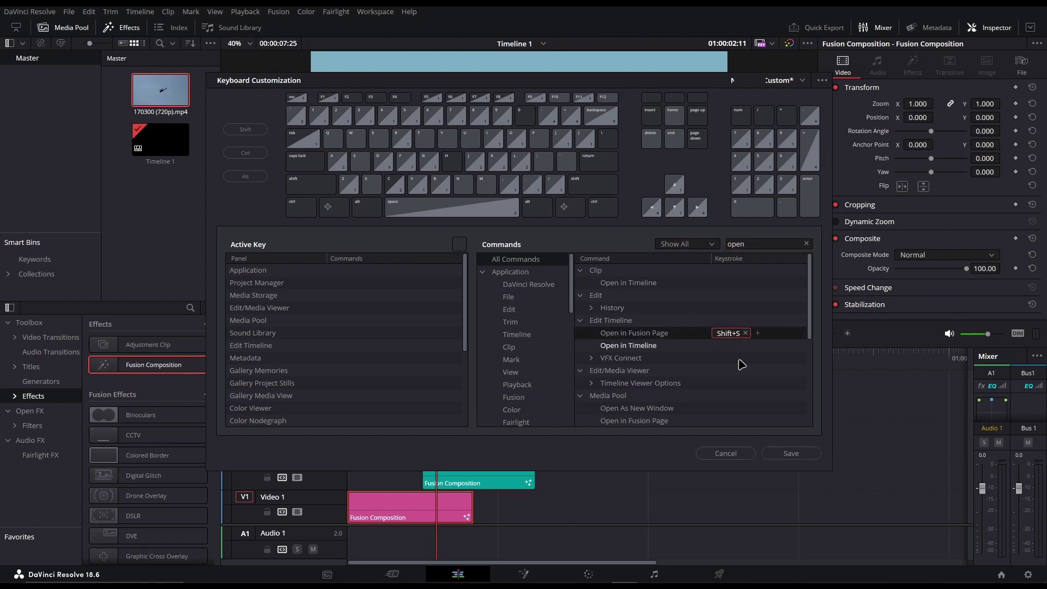
pyautogui.click(791, 454)
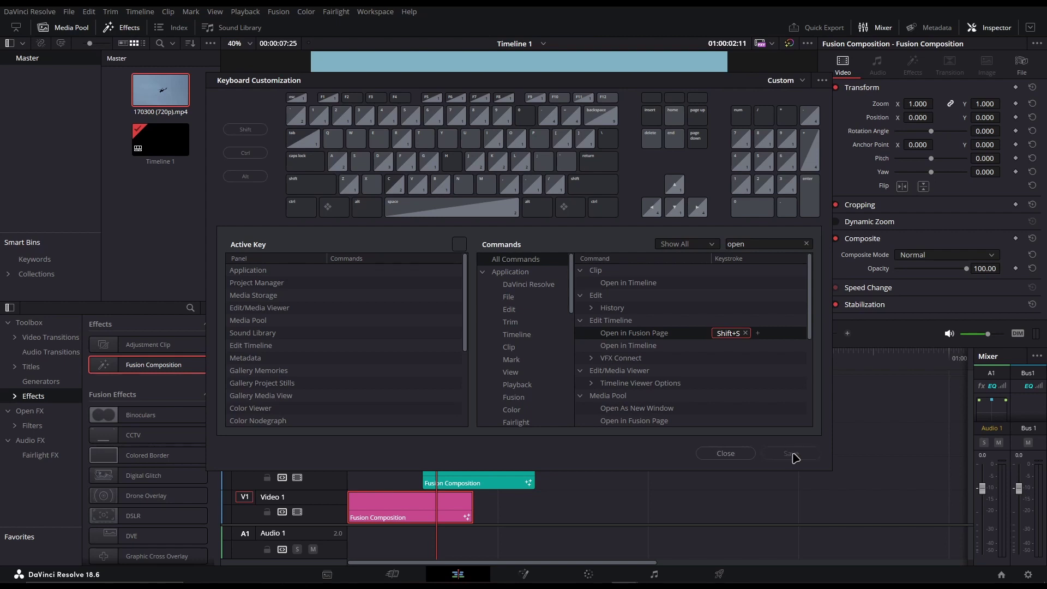
# Close Keyboard Customization, open the teal V2 clip in Fusion with Shift+S, then return to the timeline.
pyautogui.click(719, 456)
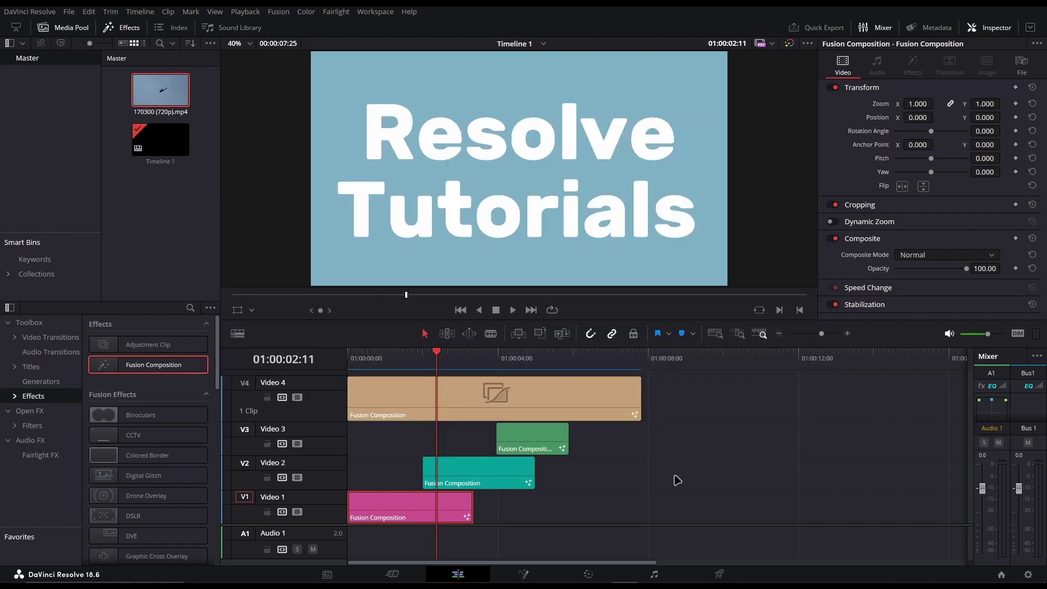
pyautogui.click(455, 470)
pyautogui.hotkey('shift', 's')
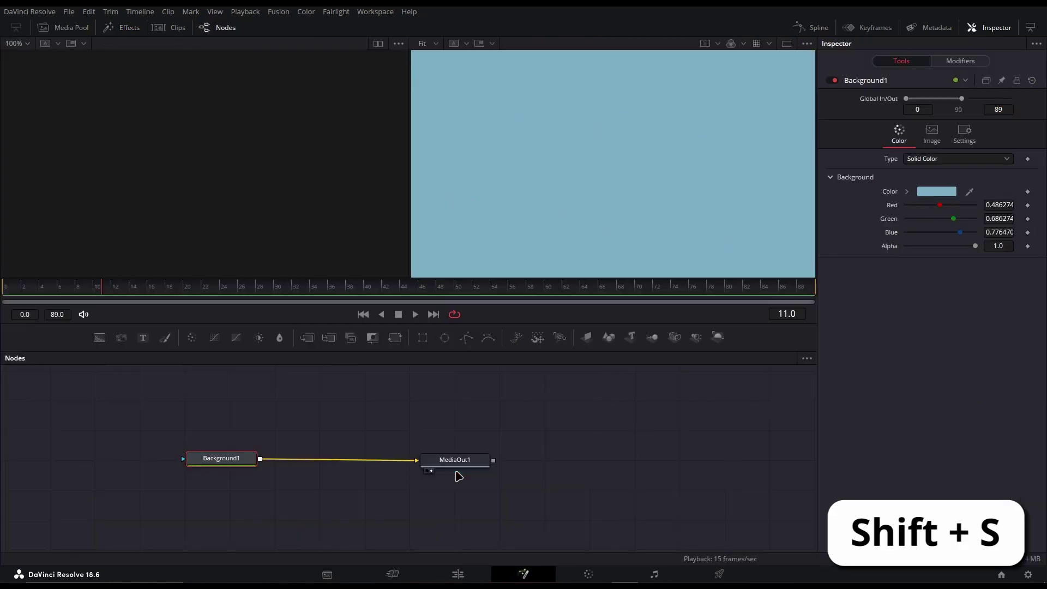
pyautogui.click(458, 574)
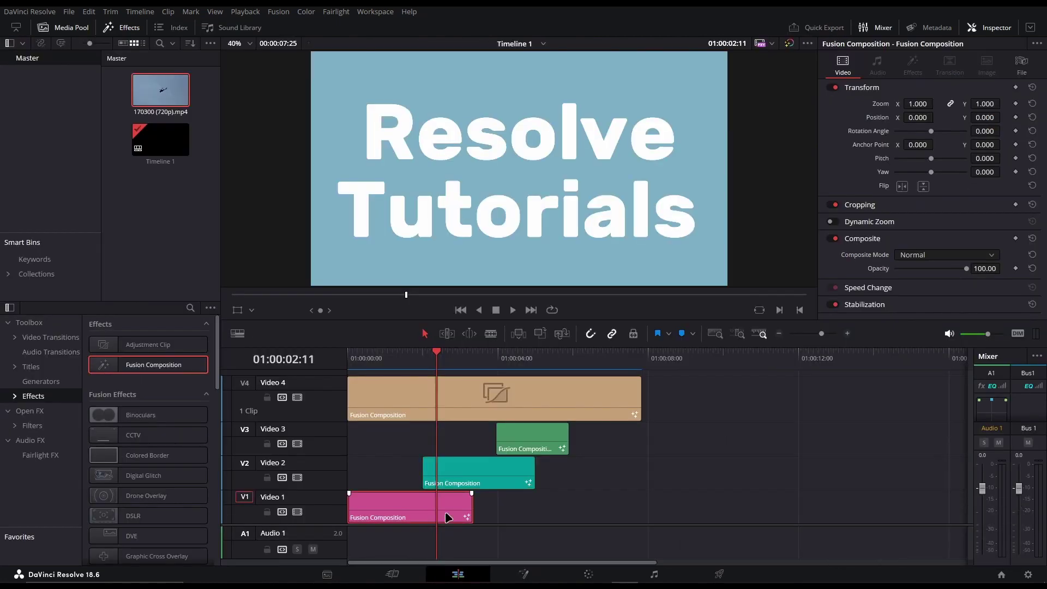